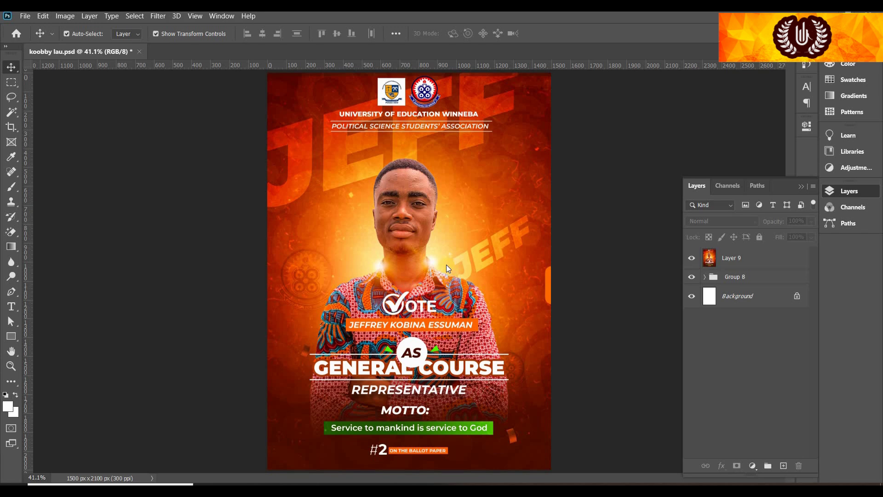
Create a blank 5 × 7 in, 300 ppi document (Untitled-1) and fit it to the window
left_click(692, 258)
left_click(692, 257)
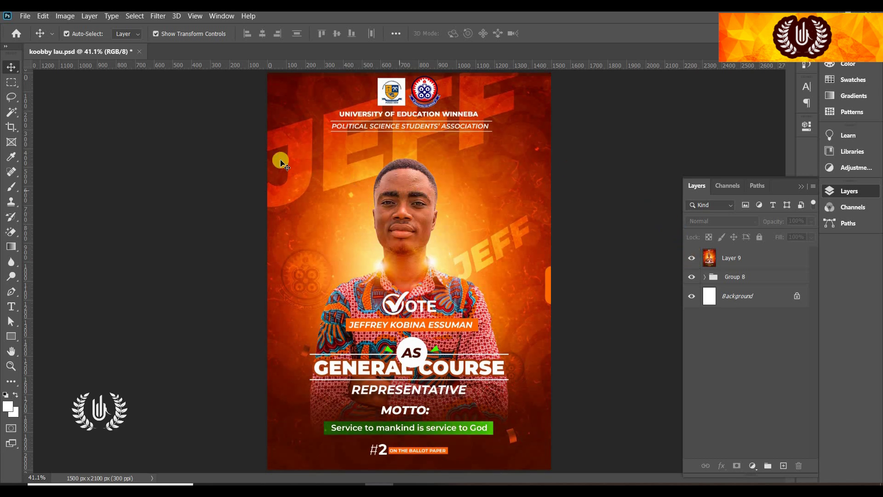
left_click(25, 16)
left_click(37, 31)
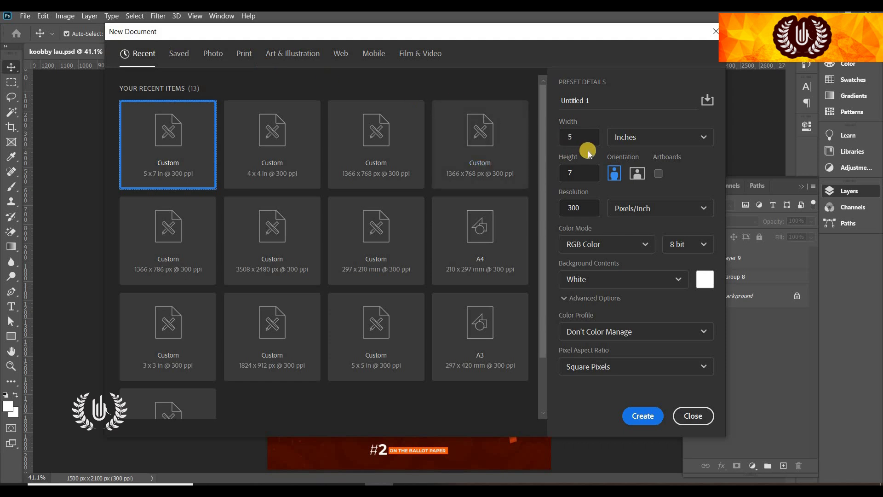
double_click(573, 138)
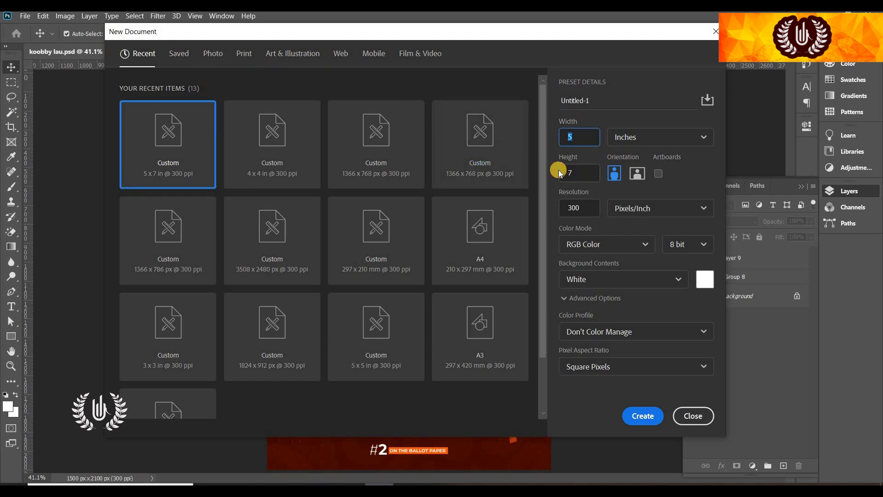
double_click(573, 207)
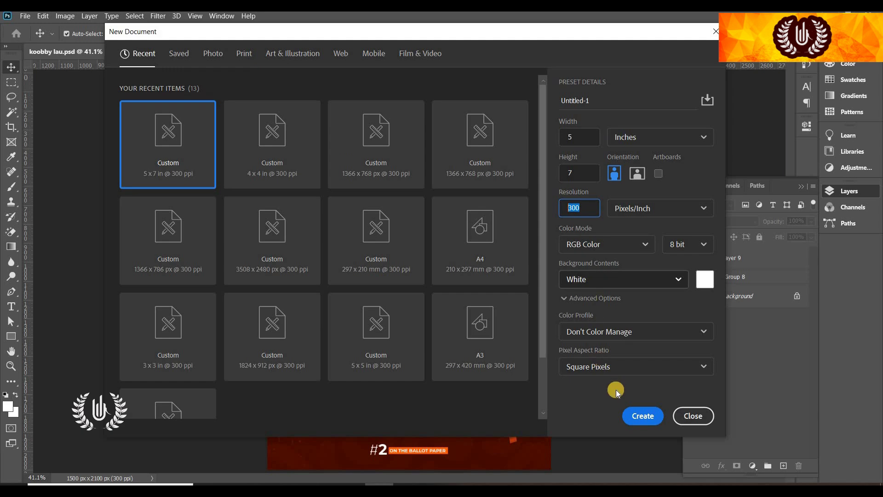
left_click(632, 416)
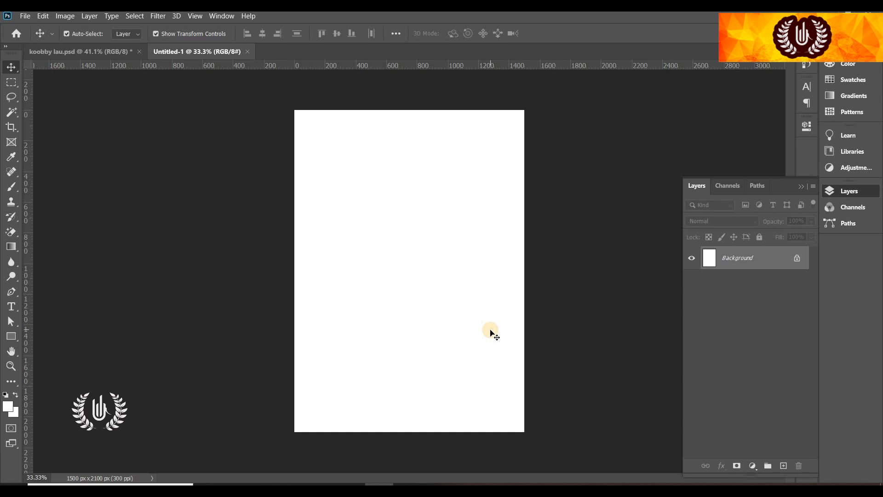
key("ctrl+0")
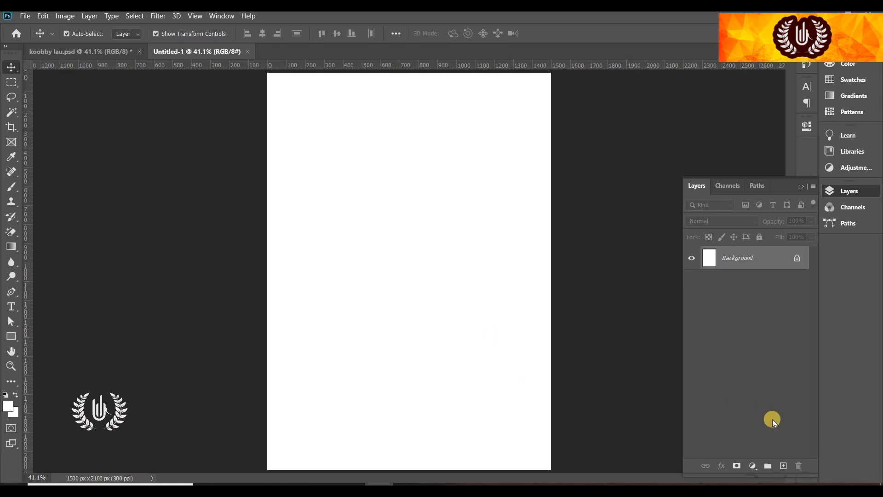
Add a Gradient Fill layer and start from an orange preset gradient
left_click(753, 466)
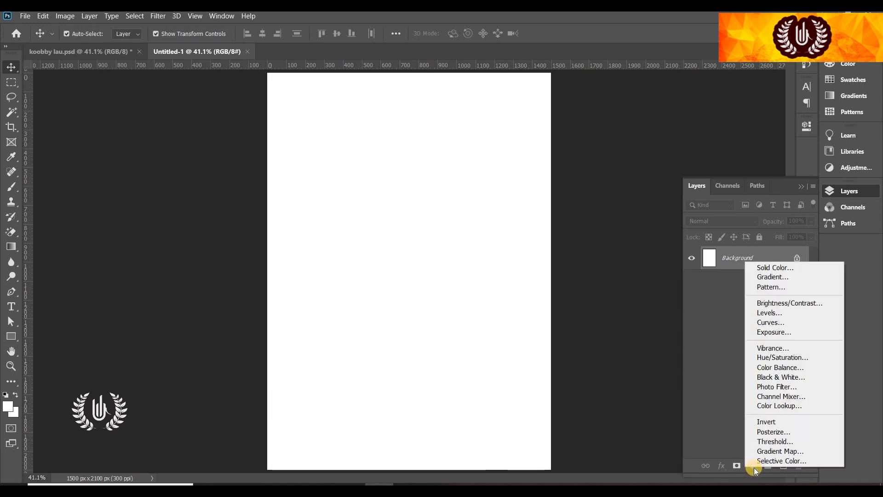
left_click(764, 277)
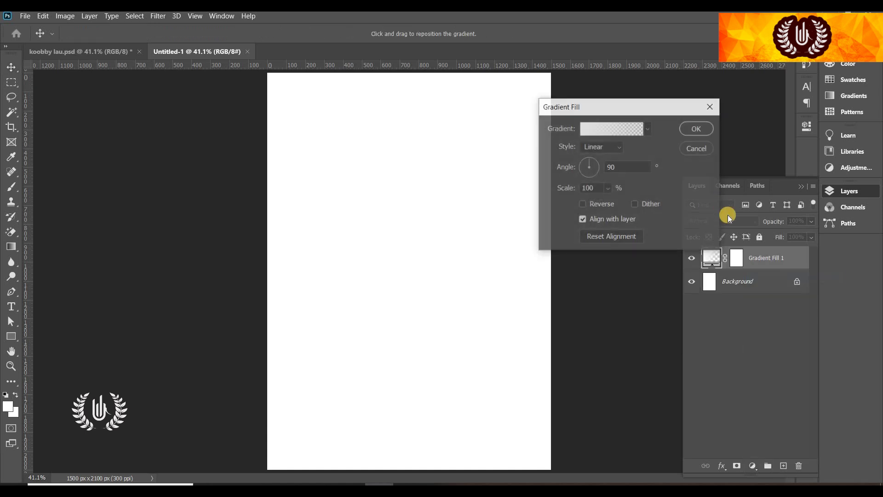
left_click(615, 130)
scroll(736, 213, "down", 3)
left_click(643, 211)
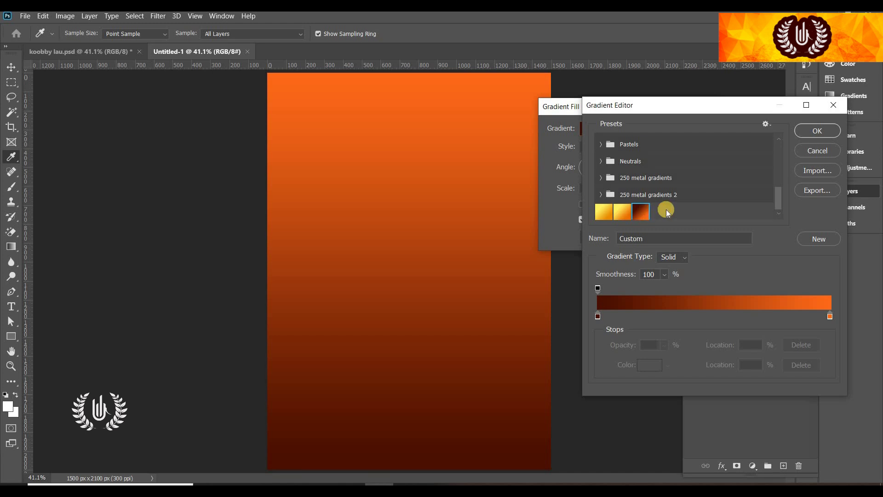
Set the gradient stops to dark red #490f00 and orange #ff6a19 and accept
left_click(598, 316)
left_click(649, 365)
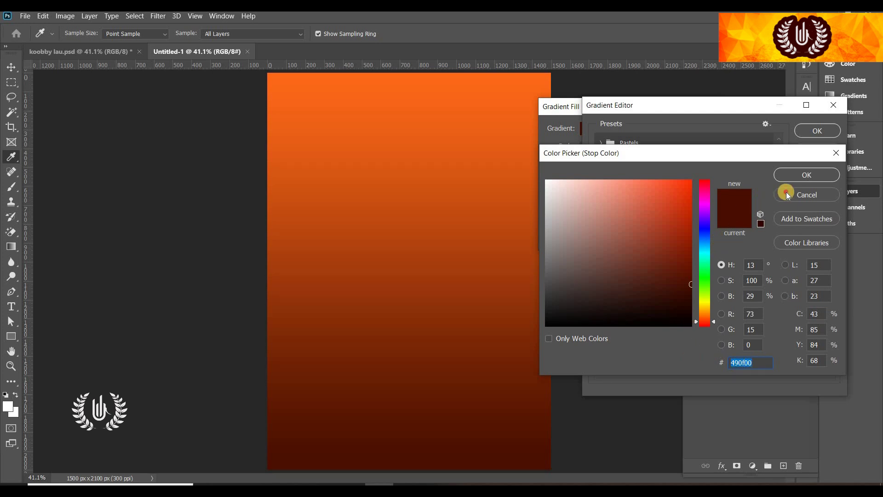
key("Return")
left_click(828, 316)
left_click(649, 365)
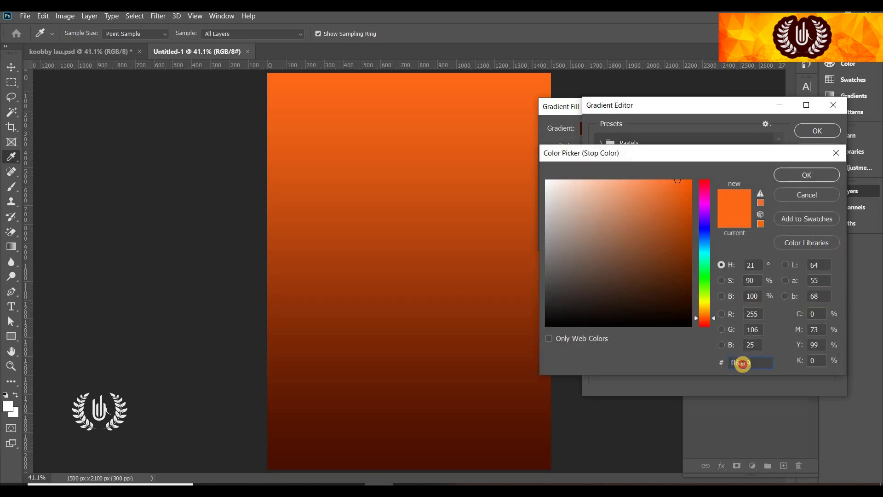
key("Return")
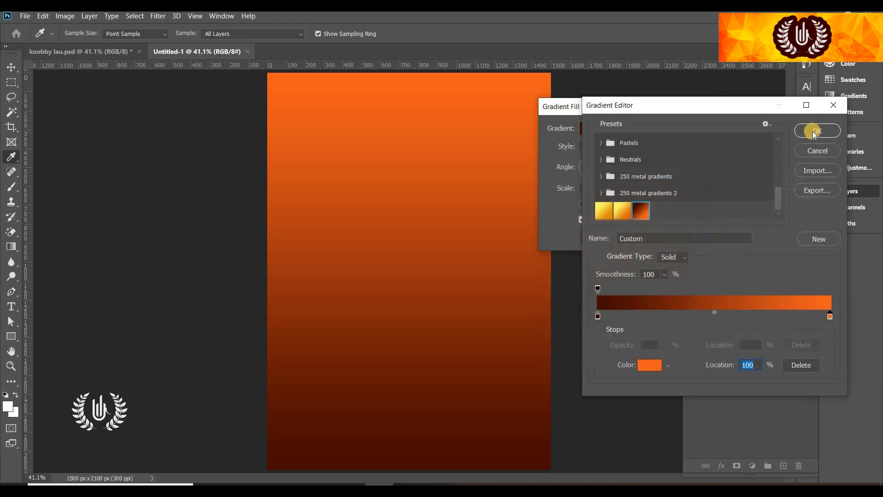
left_click(817, 131)
left_click(603, 148)
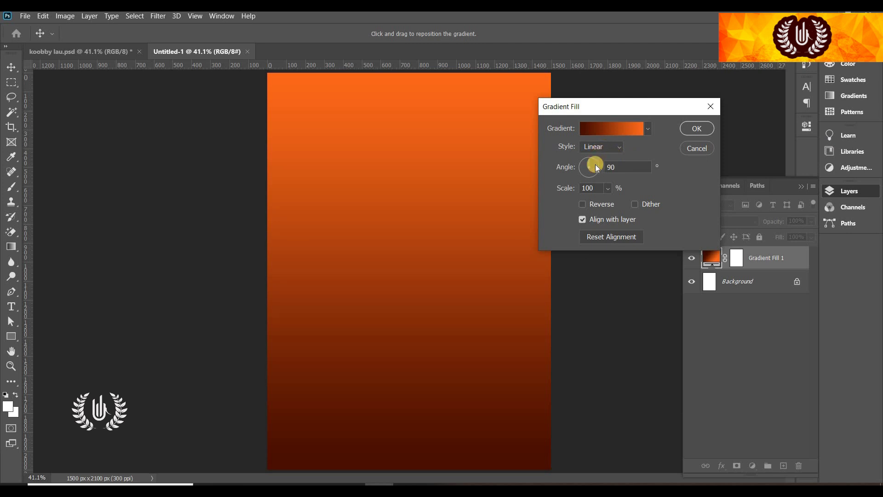
Make the gradient fill Radial, reversed, at a 52.58° angle, and commit it
left_click(595, 165)
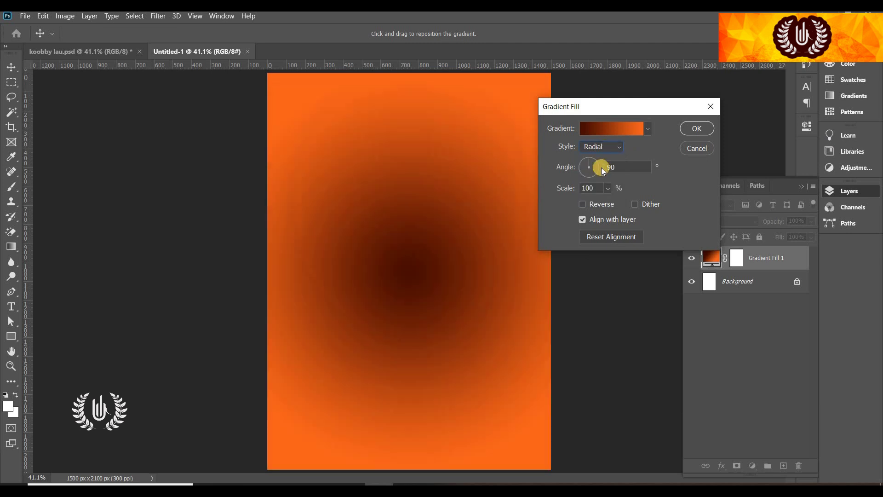
left_click(594, 202)
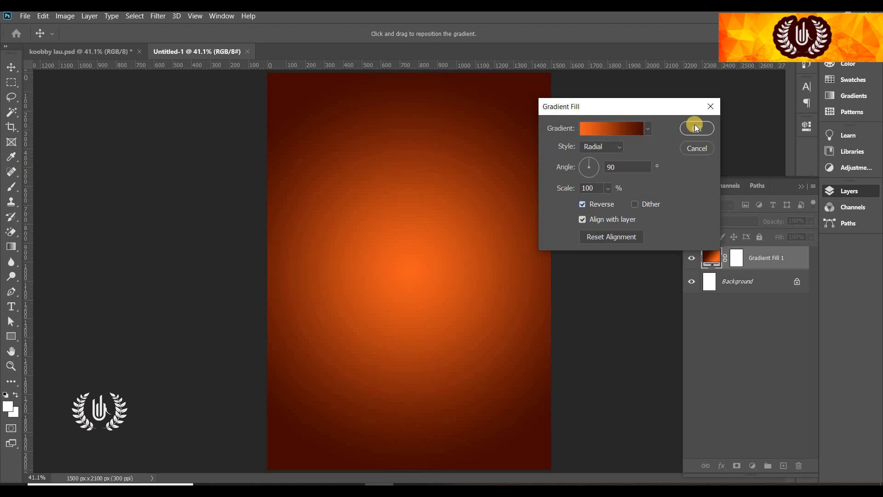
left_click(595, 158)
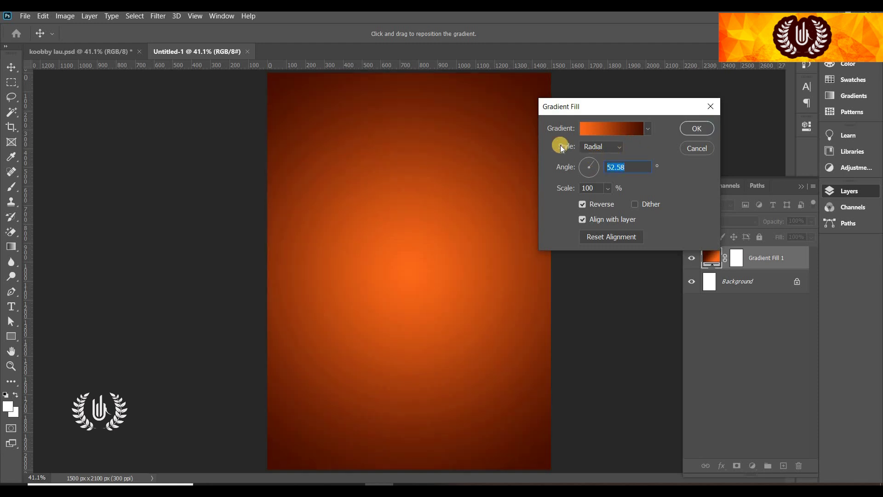
left_click(687, 128)
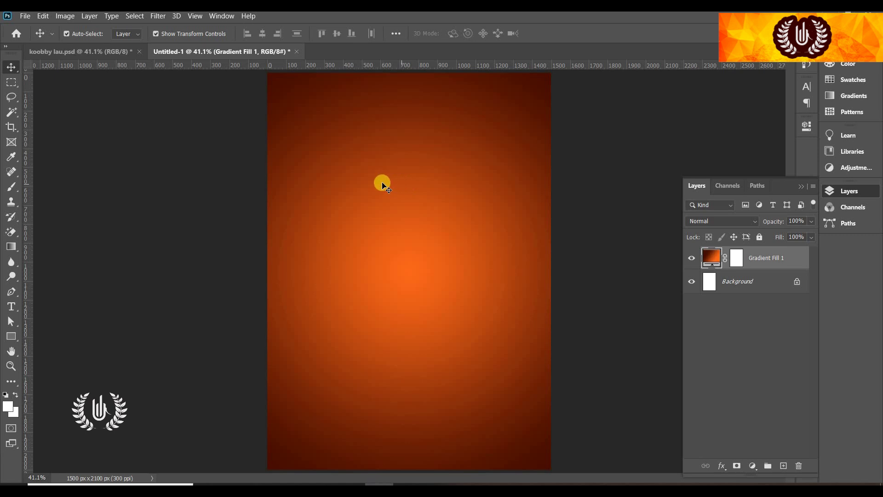
Place the texture image as an embedded layer at full page size
left_click(25, 16)
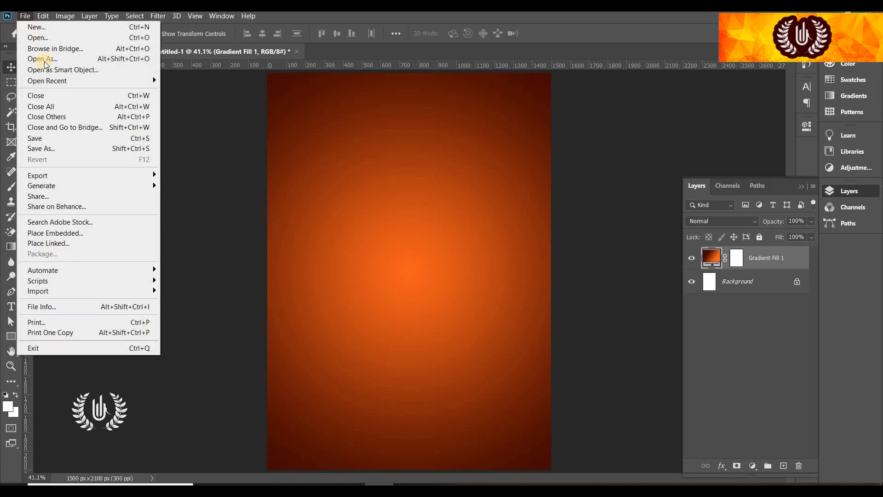
left_click(85, 236)
left_click(373, 164)
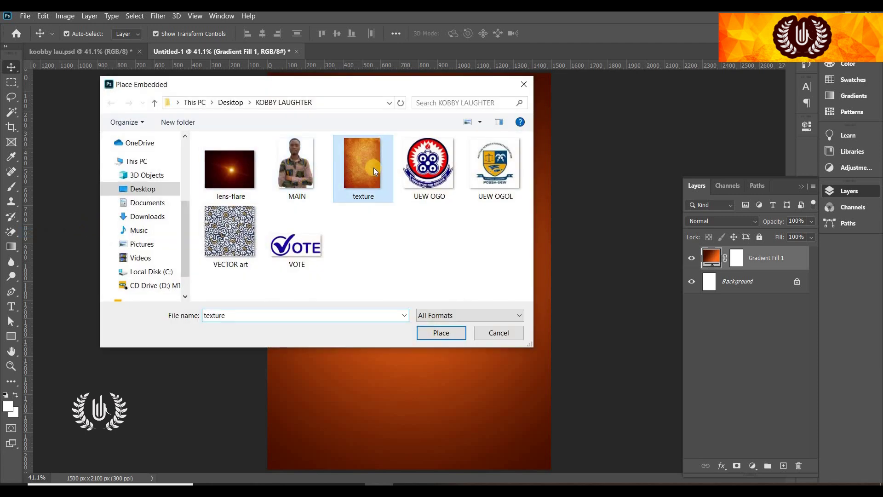
left_click(437, 331)
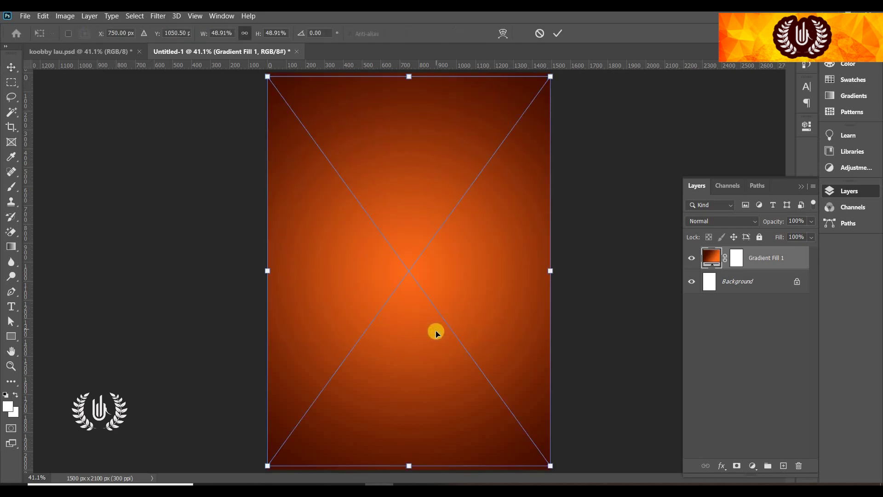
left_click(561, 31)
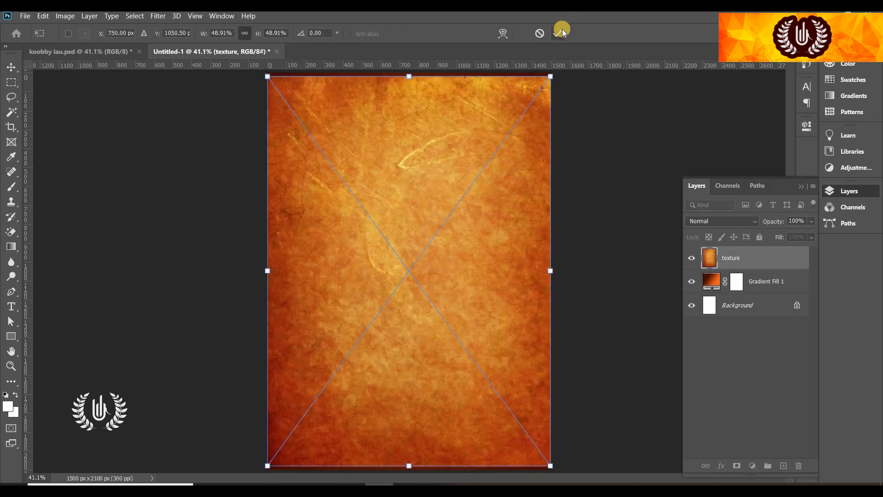
Blend the texture layer in Soft Light at 66% fill, comparing it on and off
left_click(699, 220)
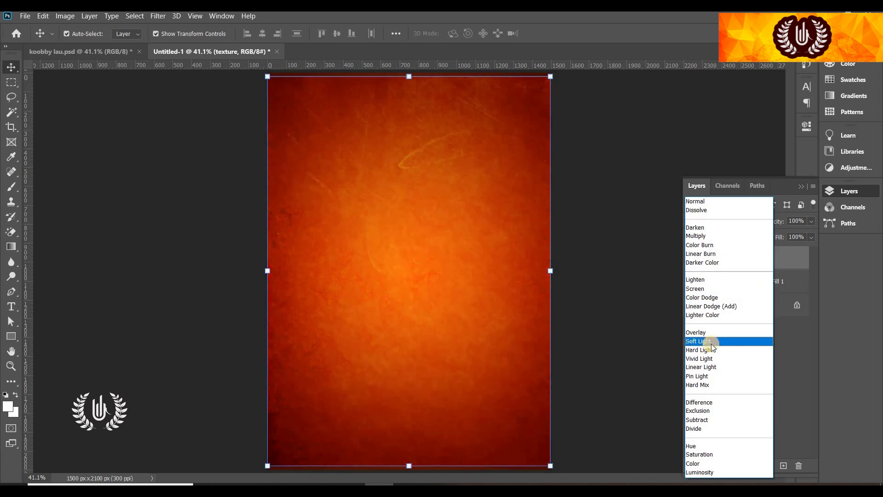
left_click(711, 342)
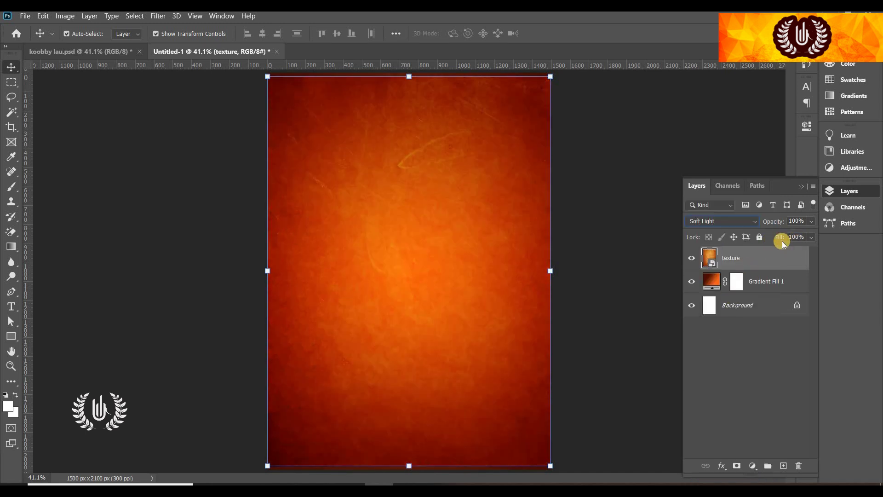
left_click_drag(776, 238, 759, 257)
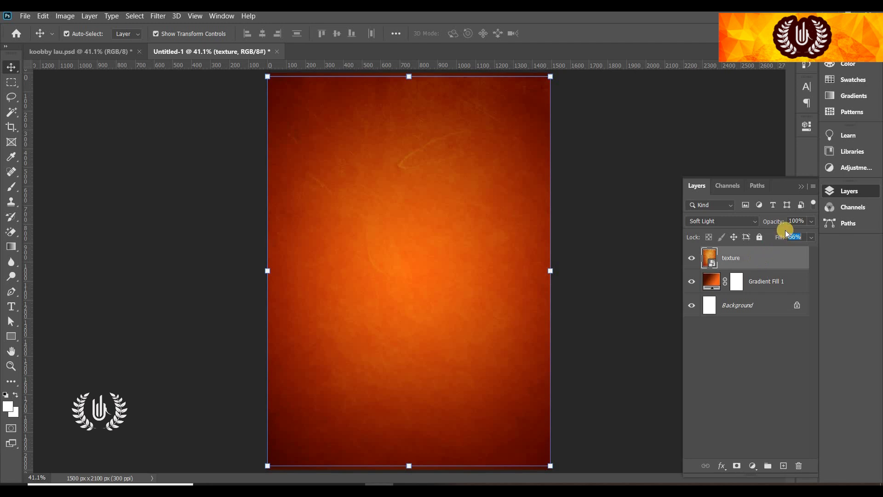
left_click(691, 259)
left_click(691, 259)
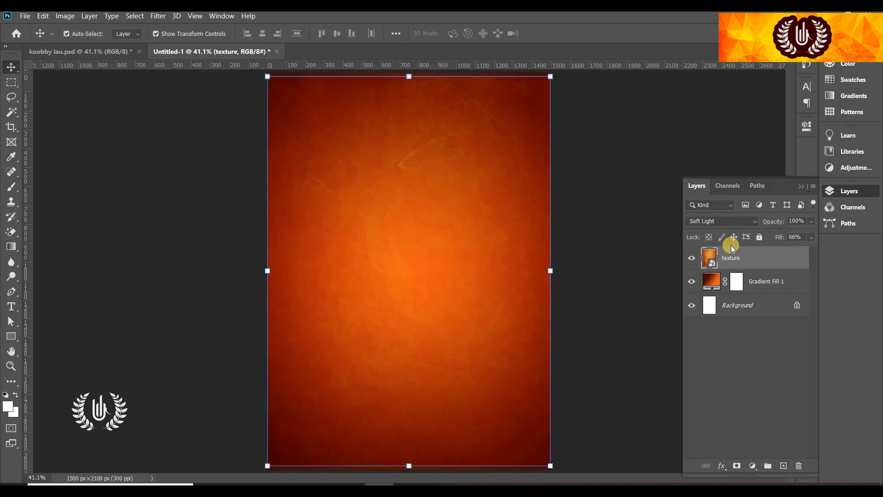
key("shift+alt+n")
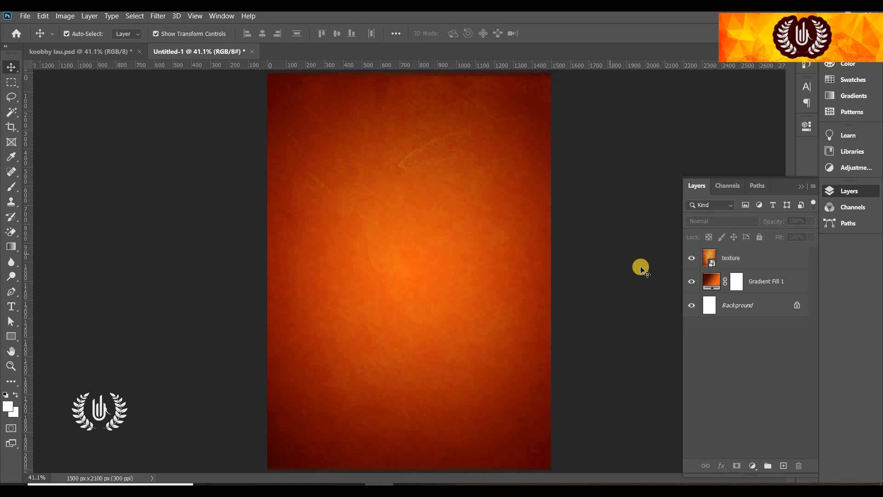
key("shift+alt+f")
left_click(799, 236)
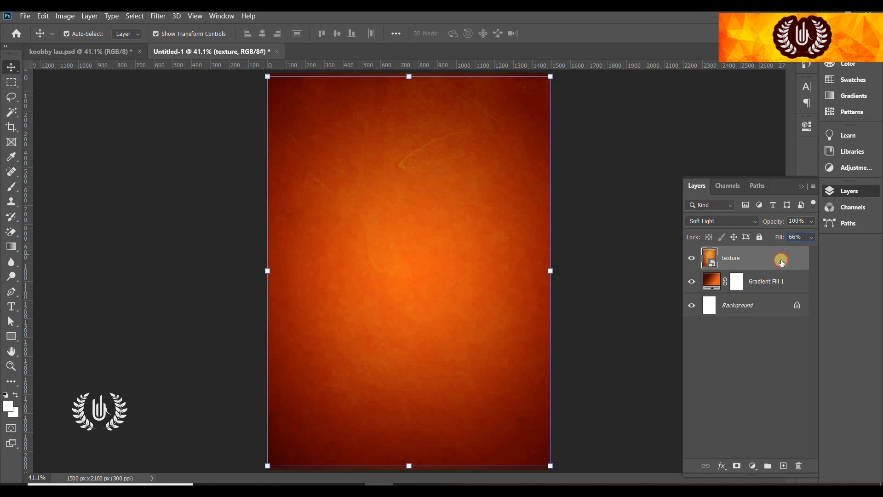
Paste the VECTOR art pattern and scale it to 25.51%, centred, covering the whole canvas
key("ctrl+v")
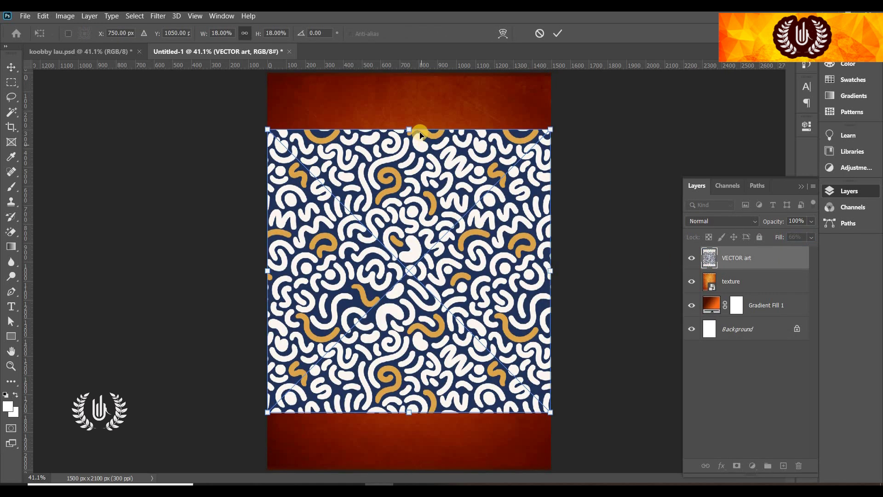
left_click_drag(408, 128, 409, 73)
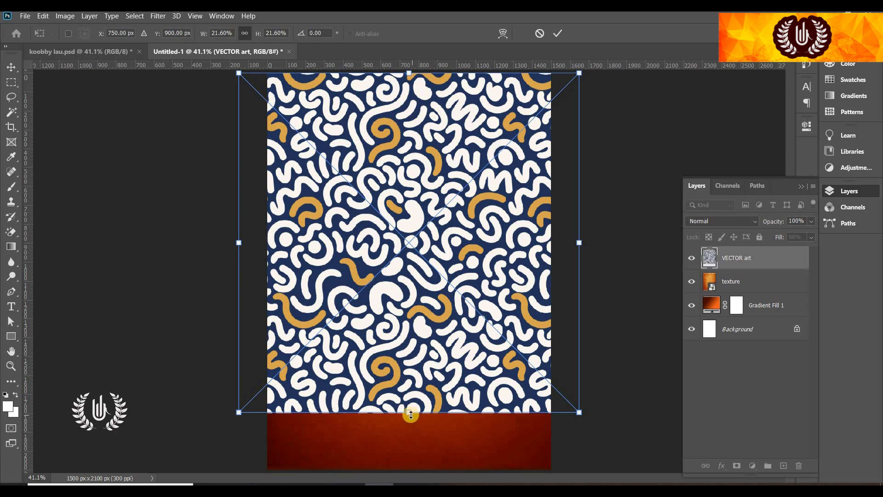
left_click_drag(410, 415, 409, 466)
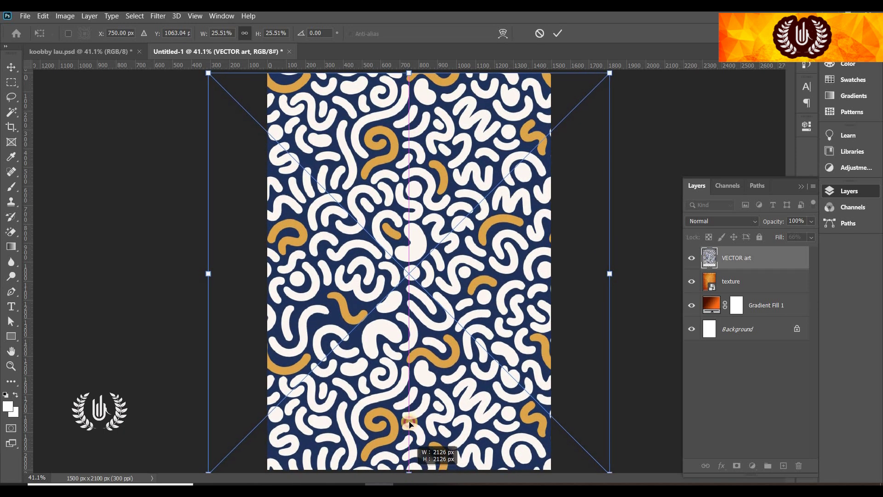
left_click_drag(410, 433, 411, 430)
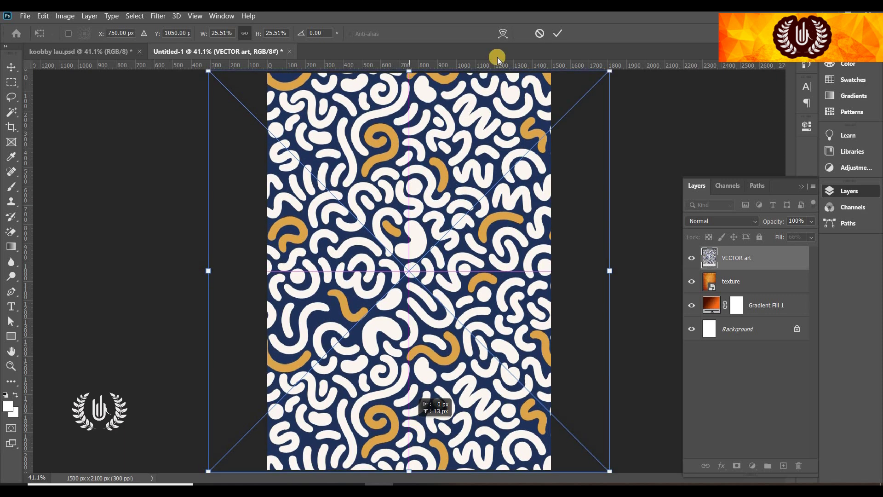
left_click(556, 33)
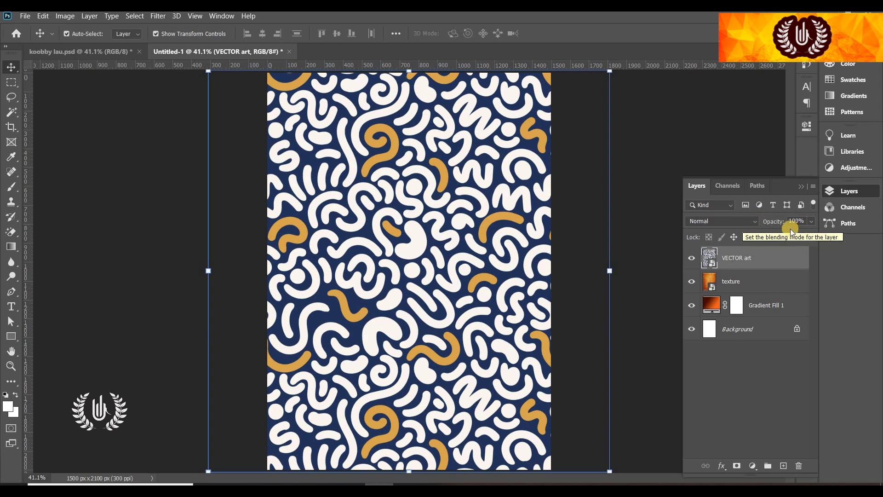
Set the pattern layer to Soft Light with 65% fill and 19% opacity
left_click_drag(783, 239, 753, 238)
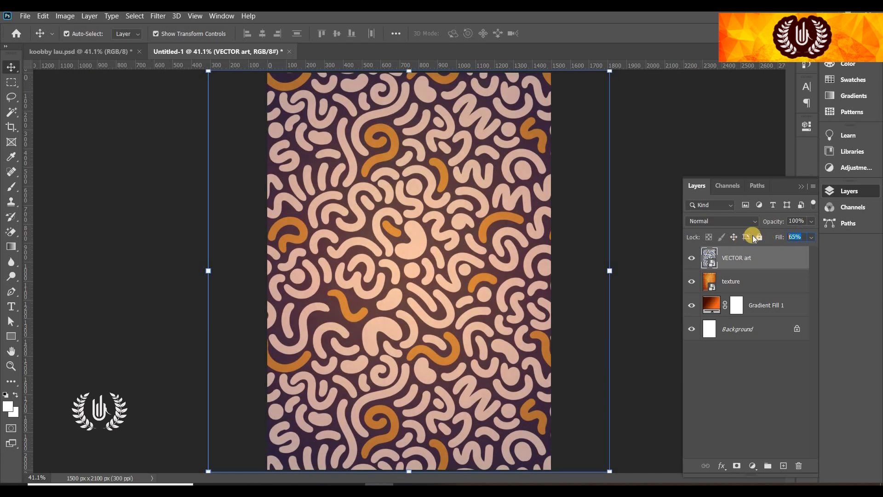
left_click(730, 221)
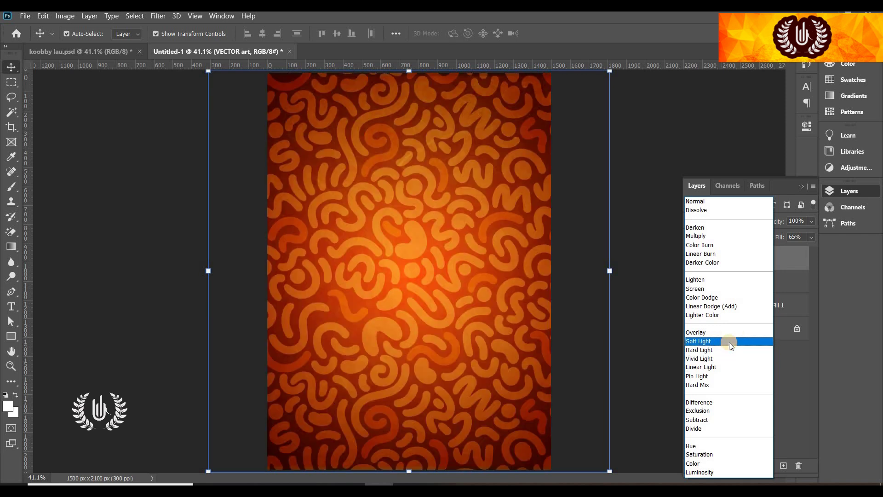
left_click(729, 342)
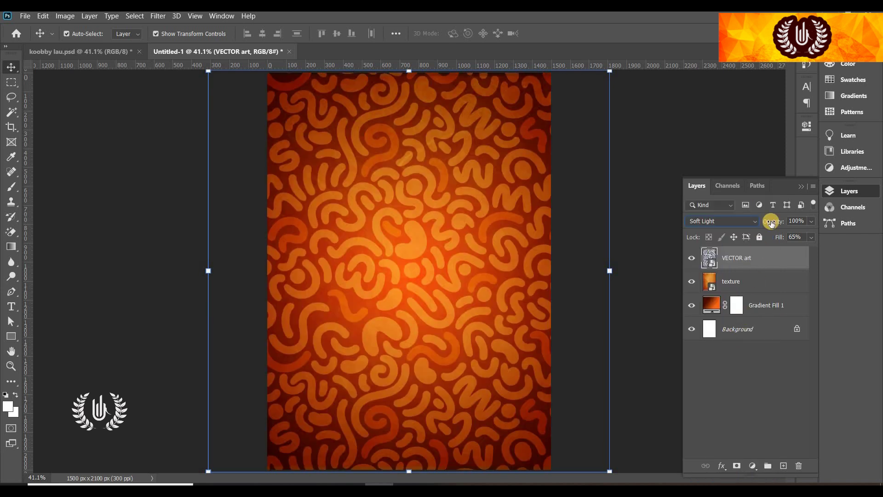
left_click_drag(773, 222, 726, 247)
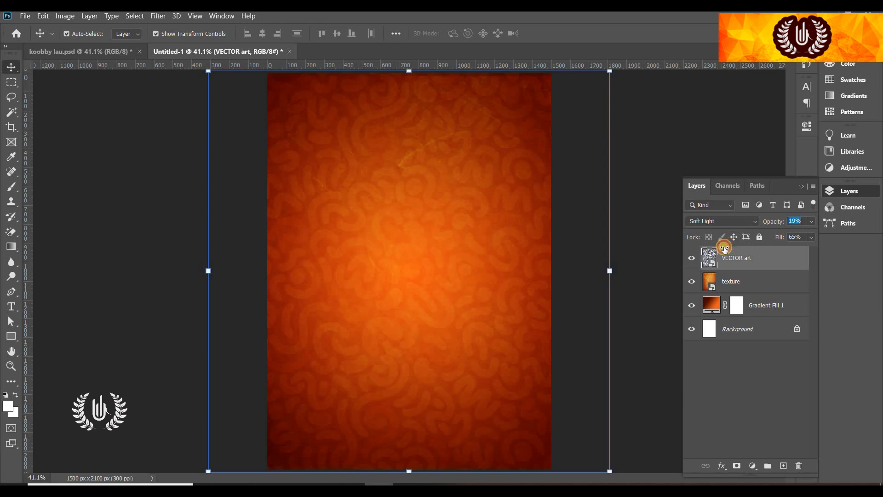
Toggle the texture and pattern layers' visibility to compare the result
left_click(652, 167)
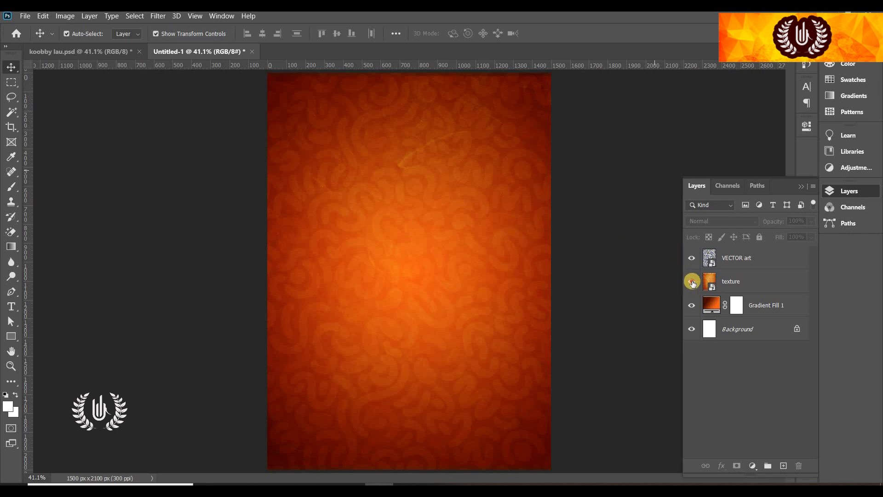
left_click(692, 281)
left_click(692, 281)
left_click(693, 260)
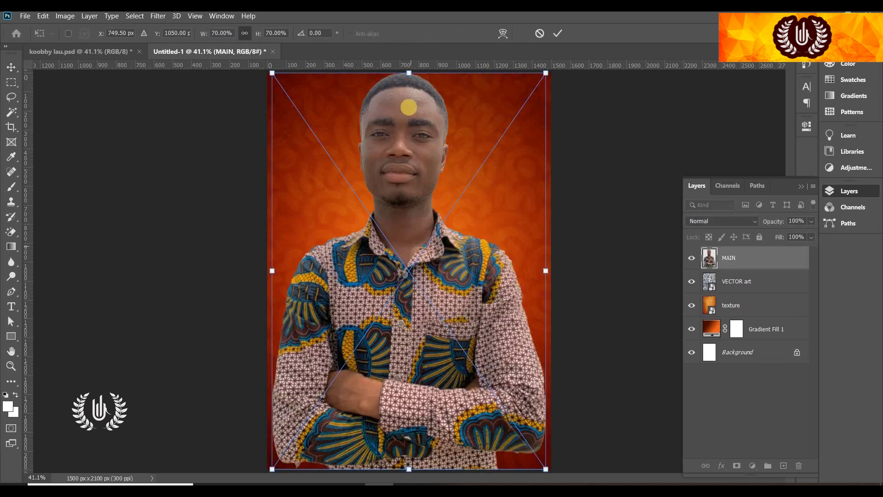
Scale the MAIN portrait to 53.86% and centre it along the poster's bottom edge
left_click_drag(408, 82, 420, 148)
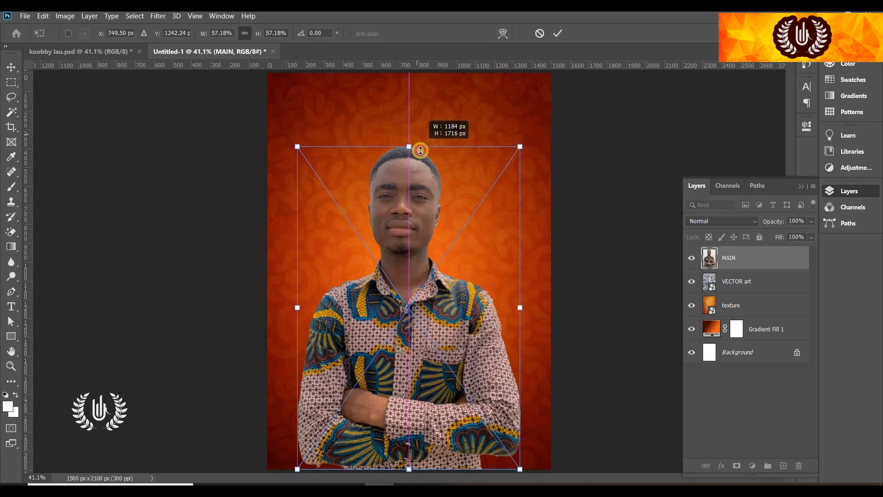
left_click_drag(418, 252, 418, 256)
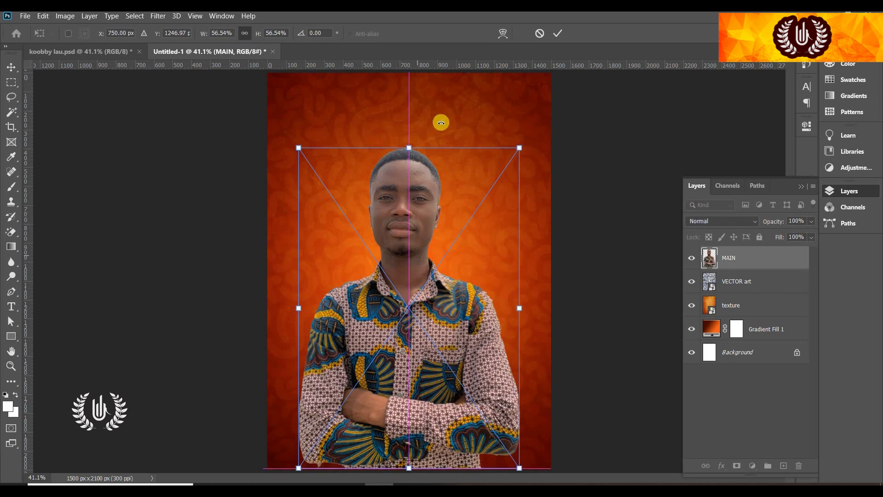
left_click_drag(409, 148, 413, 161)
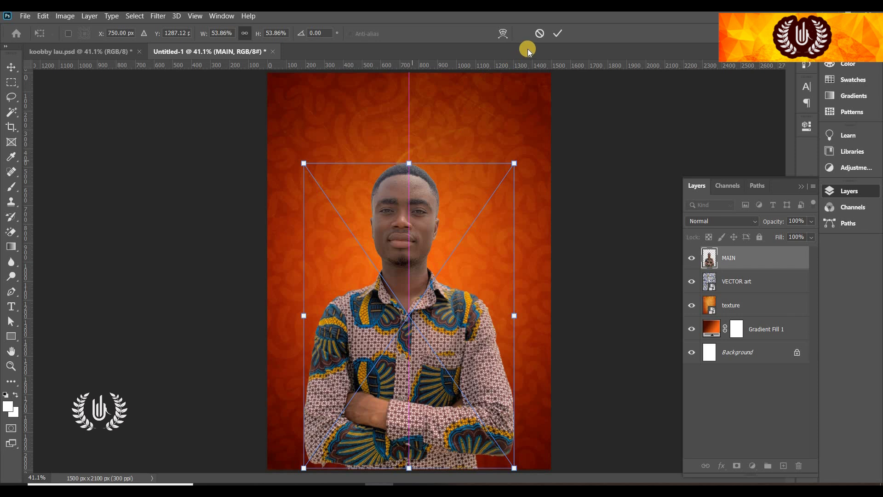
left_click(557, 36)
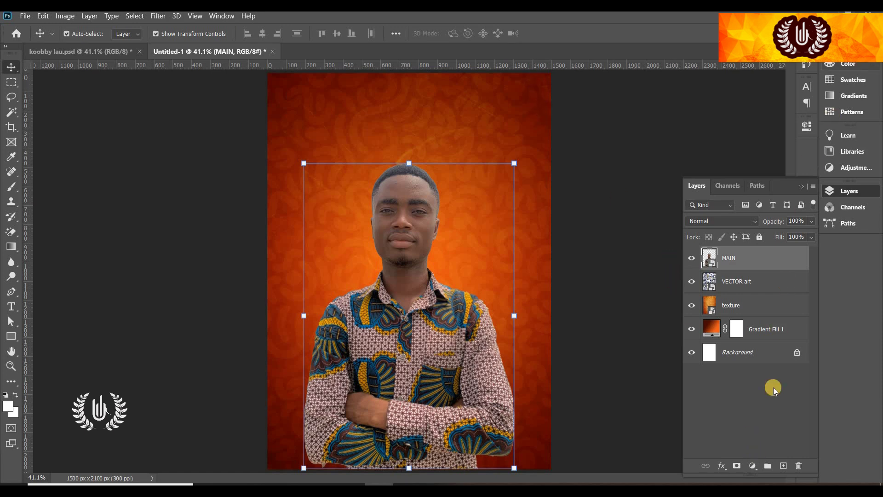
Add a Hue/Saturation adjustment clipped to the MAIN portrait, with Colorize tried then turned off
left_click(752, 466)
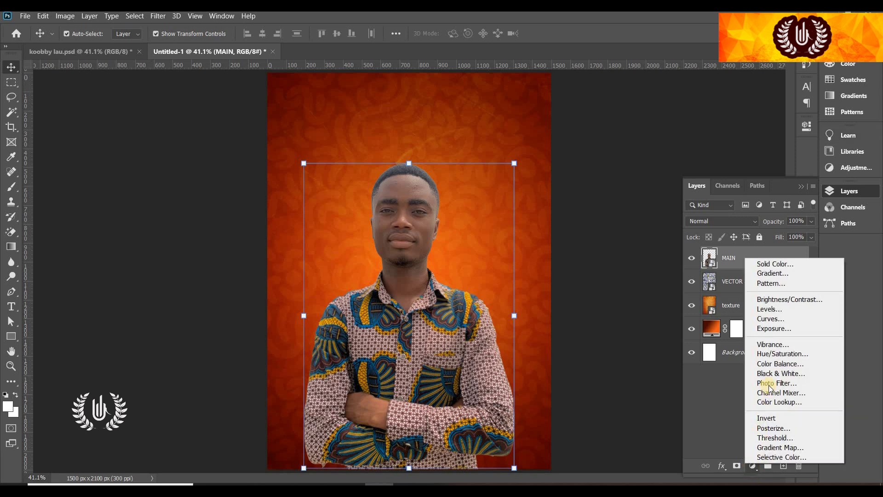
left_click(781, 354)
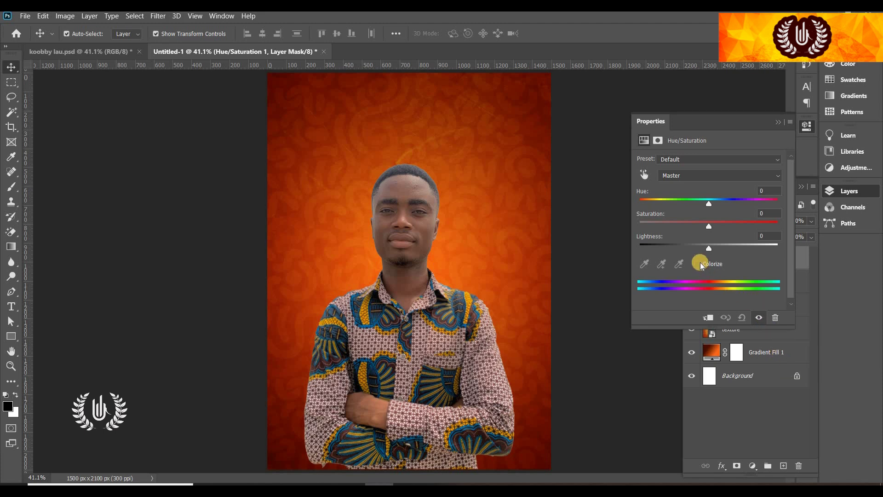
left_click(700, 263)
left_click_drag(700, 119, 641, 96)
left_click(649, 299)
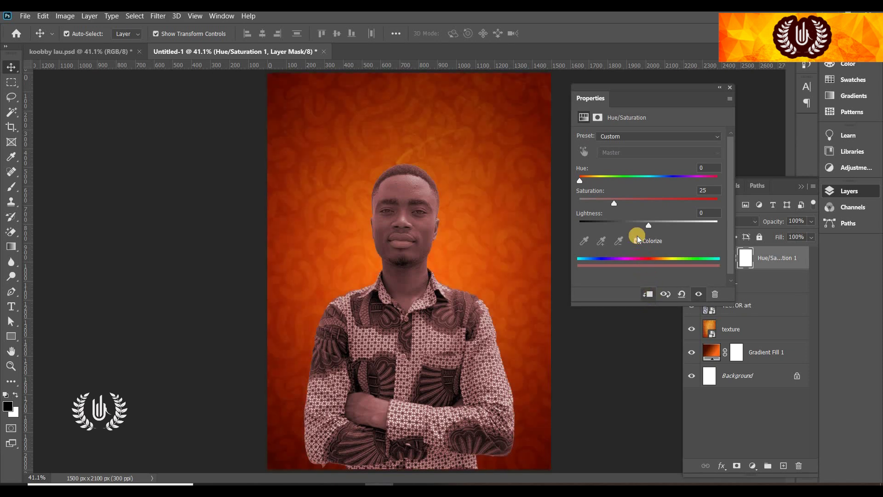
left_click_drag(580, 180, 588, 181)
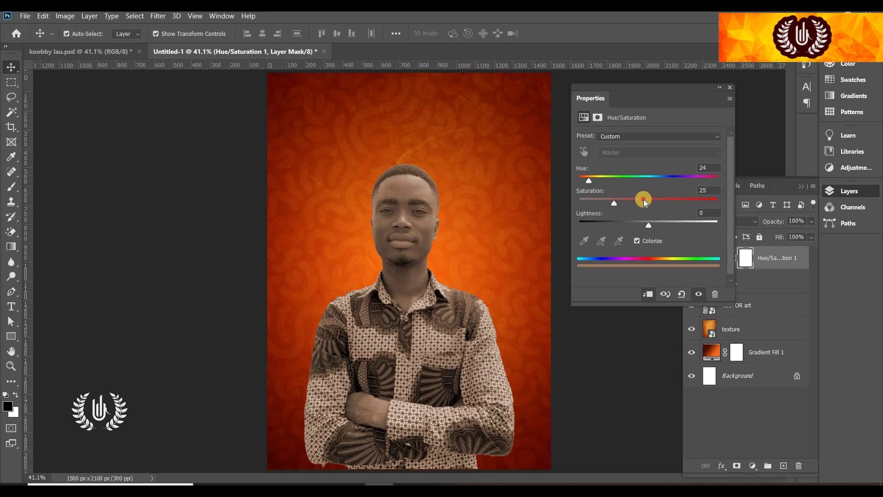
left_click_drag(661, 204, 641, 222)
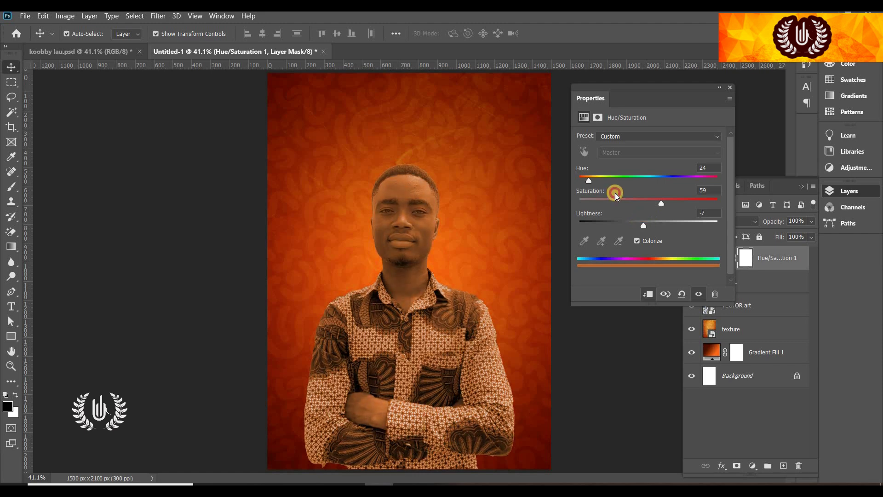
left_click_drag(613, 180, 593, 181)
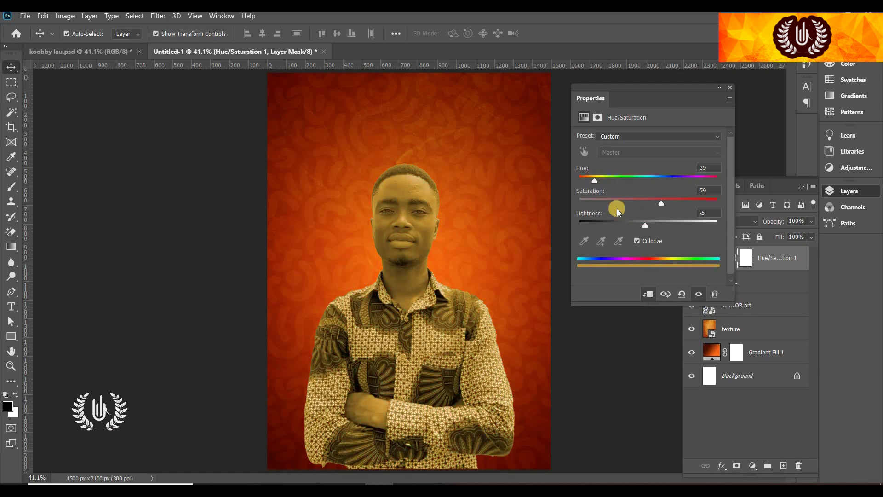
left_click(637, 241)
Set Hue -28, Saturation +77 and Lightness -19, then collapse the Properties panel
left_click_drag(647, 181, 617, 178)
left_click_drag(675, 202, 685, 203)
left_click_drag(617, 179, 628, 190)
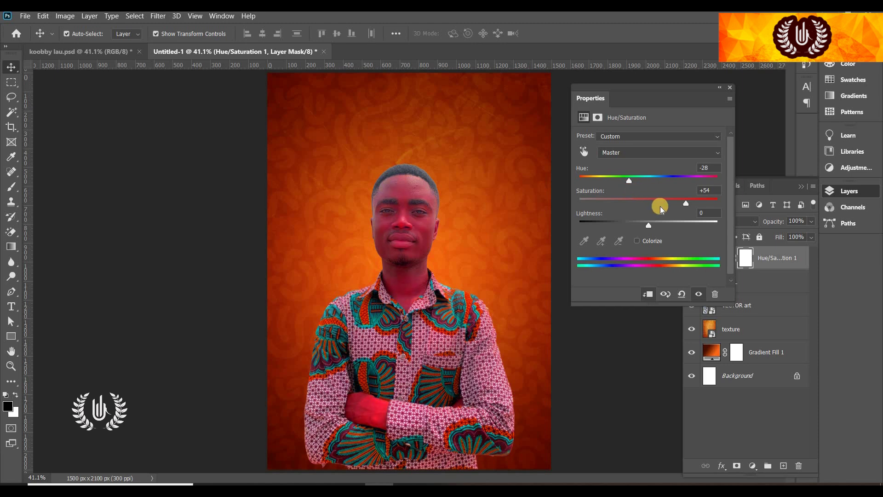
left_click_drag(682, 203, 702, 204)
left_click_drag(649, 224, 643, 225)
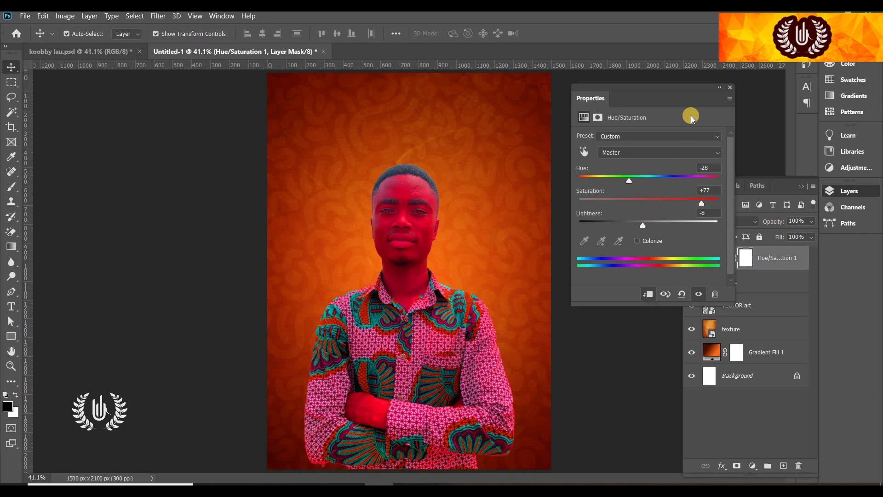
left_click_drag(640, 224, 633, 225)
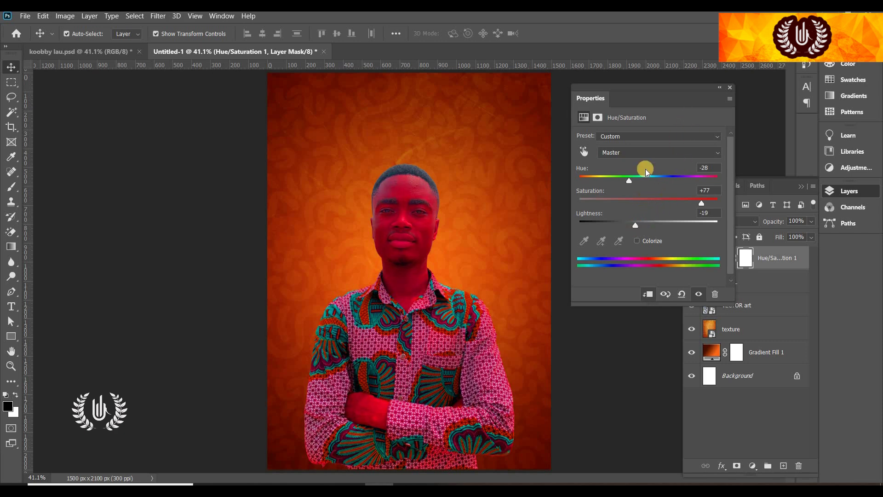
left_click(720, 89)
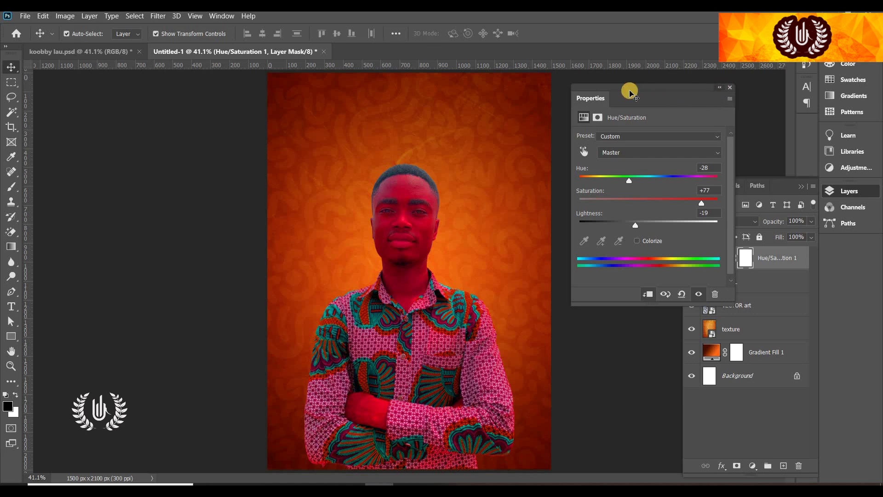
left_click_drag(766, 112, 802, 119)
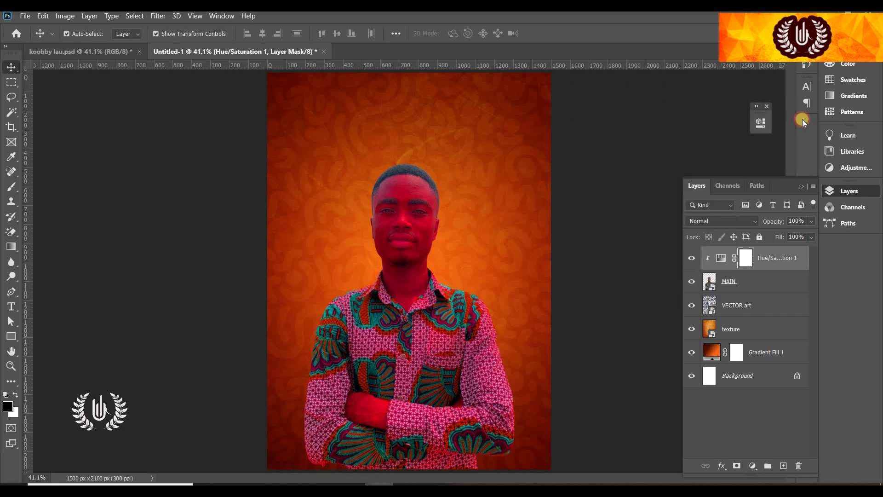
Compare the red adjustment on and off, then target its mask with the regular Brush
left_click(720, 260)
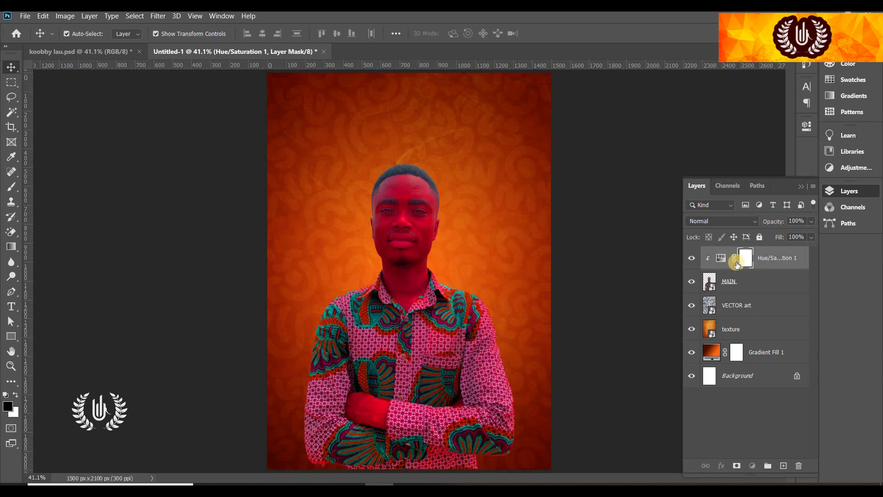
left_click(692, 259)
left_click(692, 258)
left_click(746, 257)
key("b")
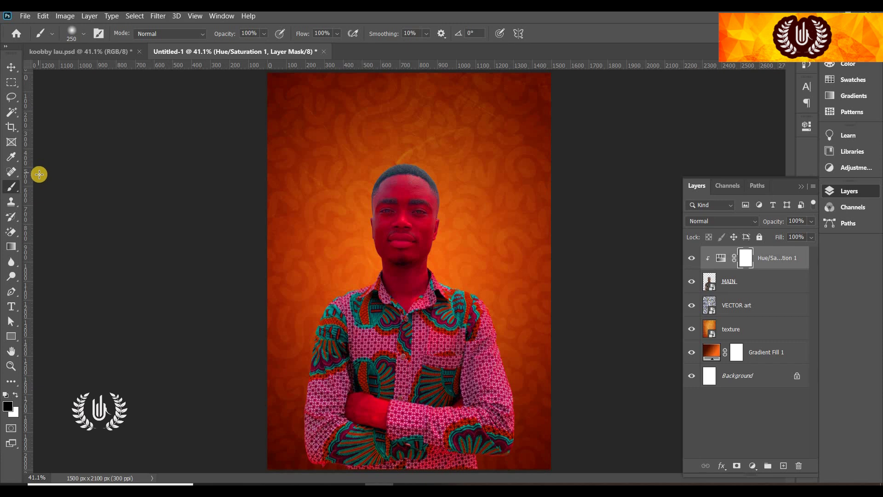
right_click(21, 184)
left_click(46, 180)
Paint black on the mask over the forehead, eyes and neck, shrinking the brush for edges
mouse_move(392, 189)
left_mouse_down()
mouse_move(416, 182)
mouse_move(424, 195)
mouse_move(429, 217)
mouse_move(419, 231)
mouse_move(390, 227)
mouse_move(419, 170)
mouse_move(382, 192)
mouse_move(399, 240)
mouse_move(392, 251)
mouse_move(412, 250)
mouse_move(394, 276)
left_mouse_up()
scroll(396, 272, "up", 5)
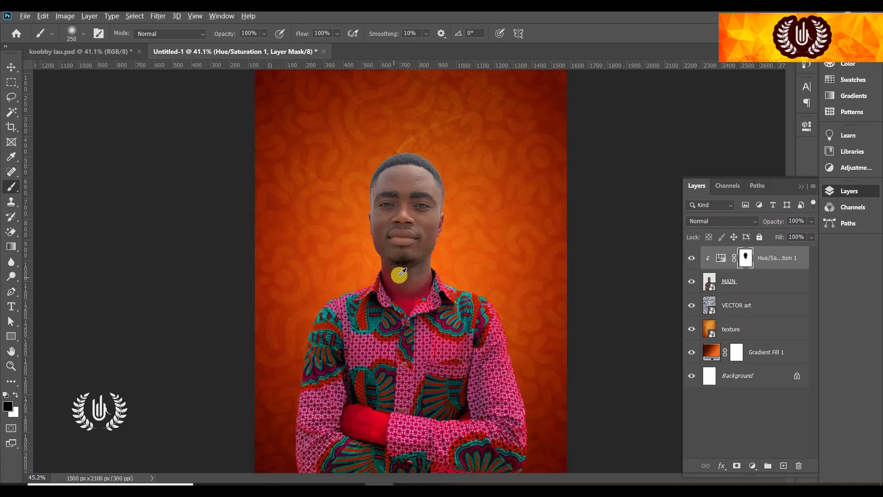
key("bracketleft")
key("bracketleft")
key("bracketleft")
key("bracketleft")
key("bracketleft")
key("bracketleft")
mouse_move(367, 222)
left_mouse_down()
mouse_move(392, 302)
mouse_move(424, 341)
mouse_move(483, 258)
mouse_move(472, 241)
mouse_move(428, 339)
mouse_move(407, 338)
mouse_move(426, 361)
mouse_move(474, 298)
left_mouse_up()
key("bracketleft")
key("bracketleft")
key("bracketleft")
key("bracketleft")
key("bracketleft")
mouse_move(467, 258)
left_mouse_down()
mouse_move(480, 297)
mouse_move(464, 309)
mouse_move(424, 290)
mouse_move(421, 307)
mouse_move(389, 313)
mouse_move(422, 273)
mouse_move(437, 198)
mouse_move(516, 150)
mouse_move(505, 87)
mouse_move(514, 109)
mouse_move(426, 152)
mouse_move(337, 150)
left_mouse_up()
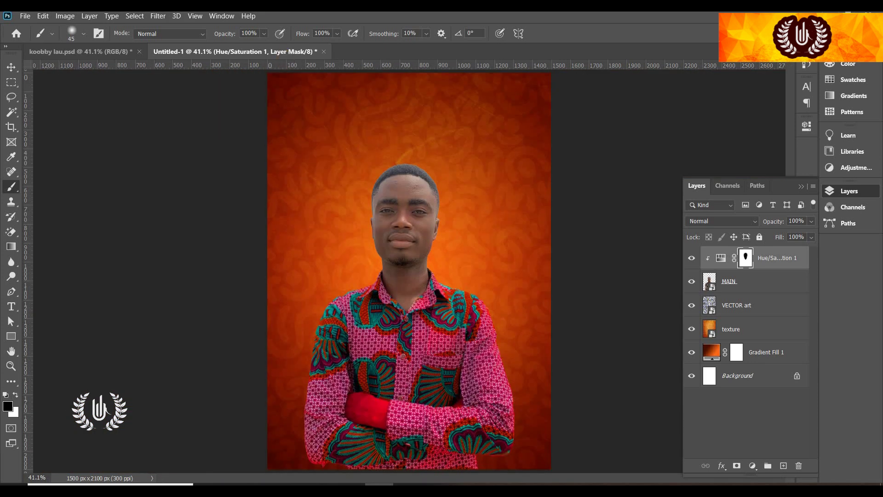
left_click(10, 66)
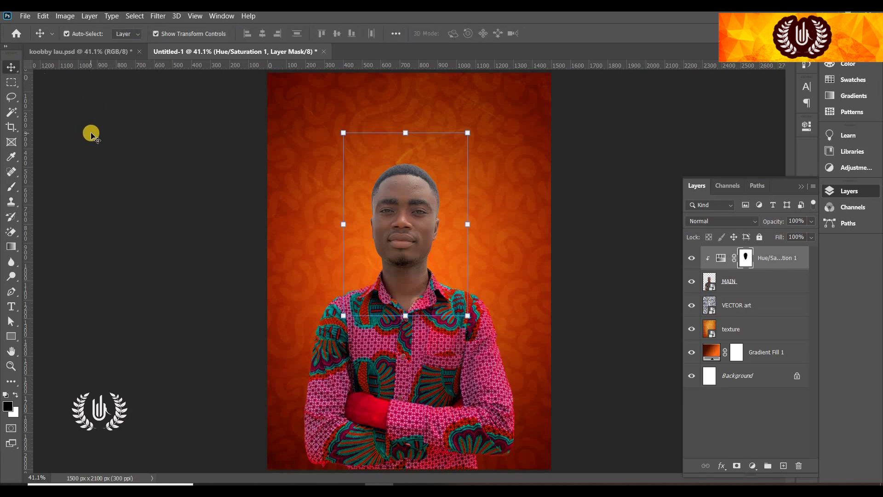
Add white JEFF text above the man's head in Montserrat Black Italic
left_click(631, 197)
left_click(764, 257)
key("t")
left_click(337, 144)
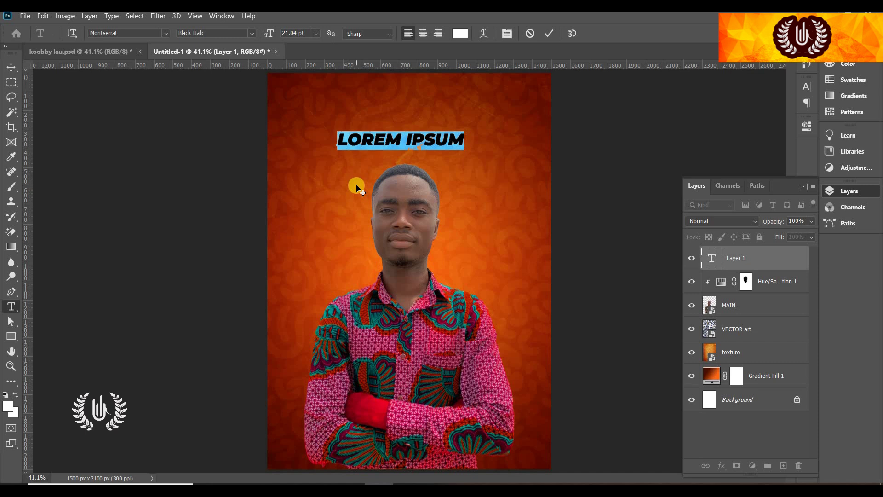
type("P")
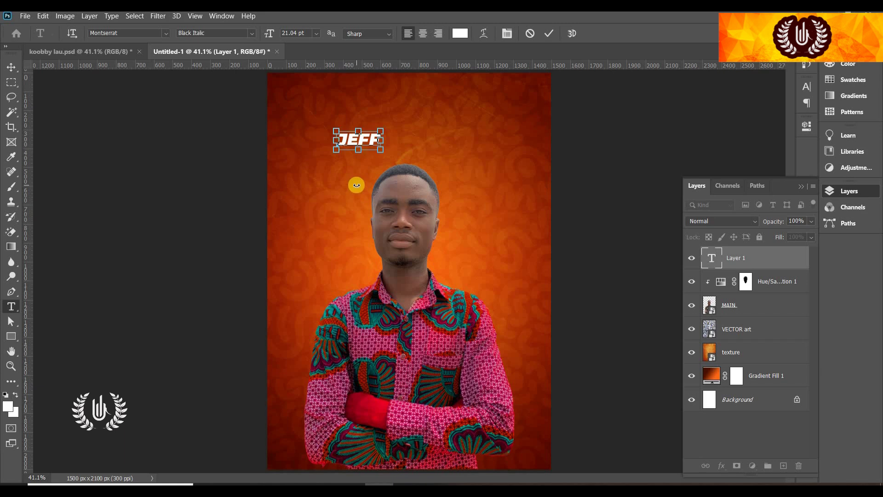
key("ctrl+a")
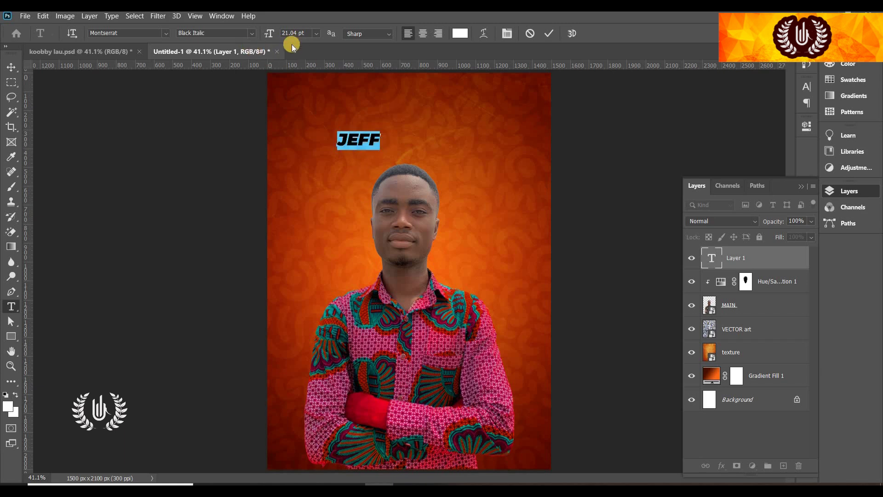
left_click(254, 36)
left_click(259, 199)
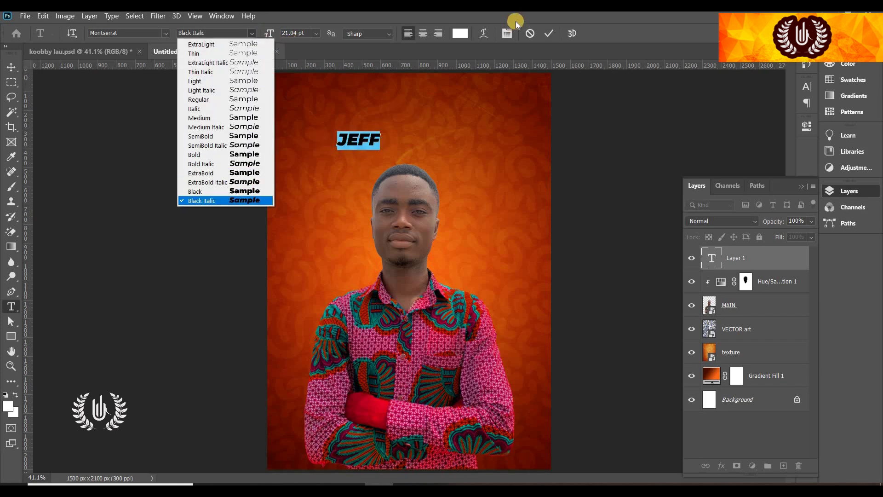
left_click(546, 34)
left_click(12, 66)
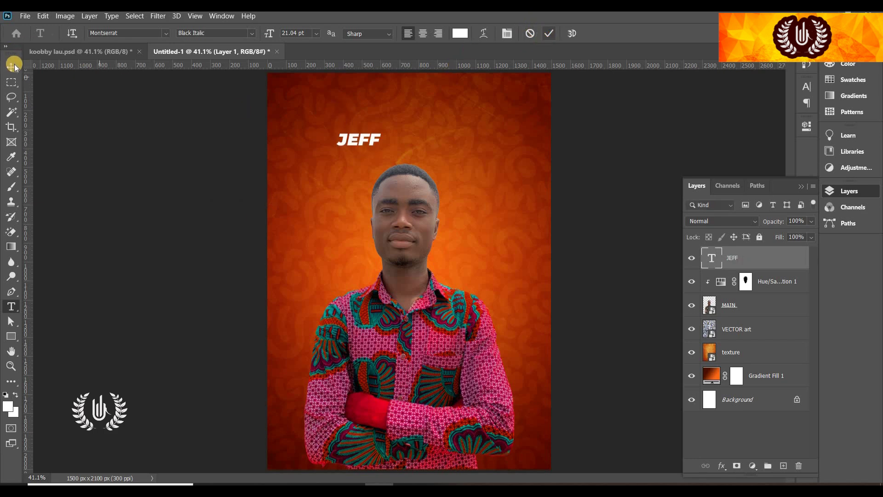
Scale JEFF to about 606%, rotate it -17.7°, and place it diagonally across the poster's top
left_click_drag(380, 134, 514, 72)
left_click_drag(435, 134, 482, 134)
left_click_drag(551, 183, 567, 150)
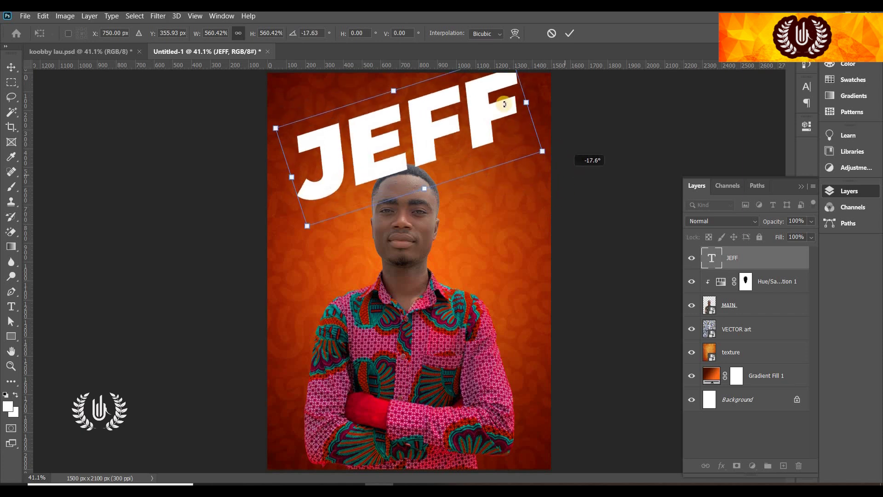
left_click_drag(398, 112, 371, 104)
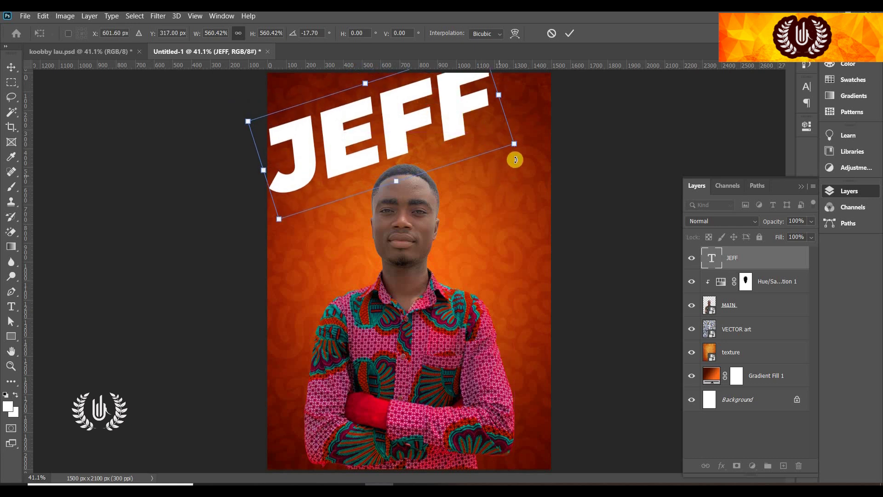
left_click_drag(528, 152, 529, 146)
left_click_drag(470, 134, 467, 132)
left_click(570, 33)
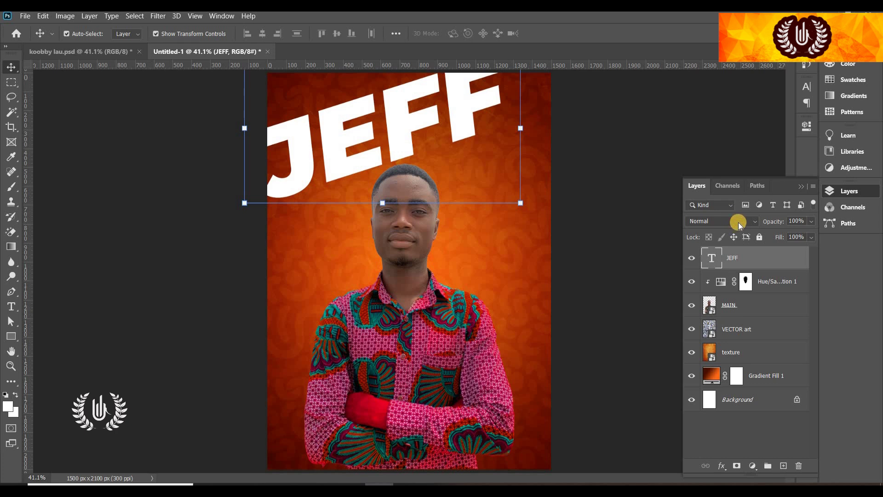
Set the JEFF layer to Overlay blend mode and lower its fill to 54%
left_click(738, 222)
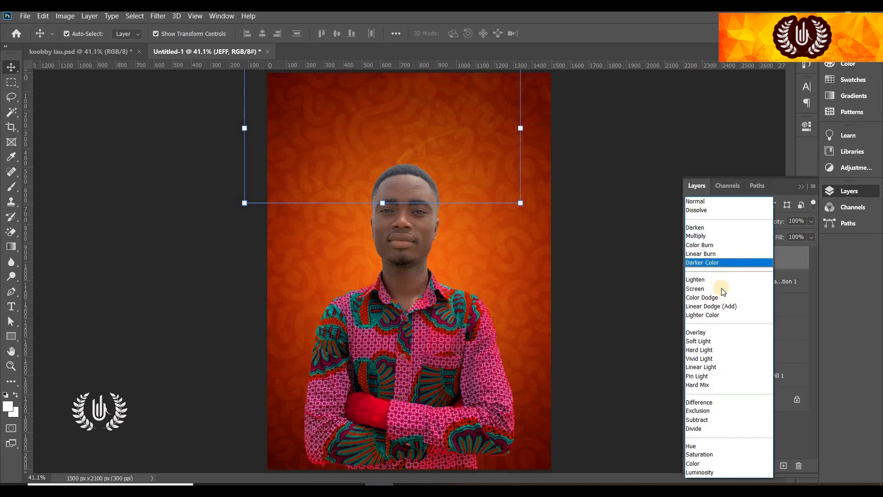
left_click(717, 333)
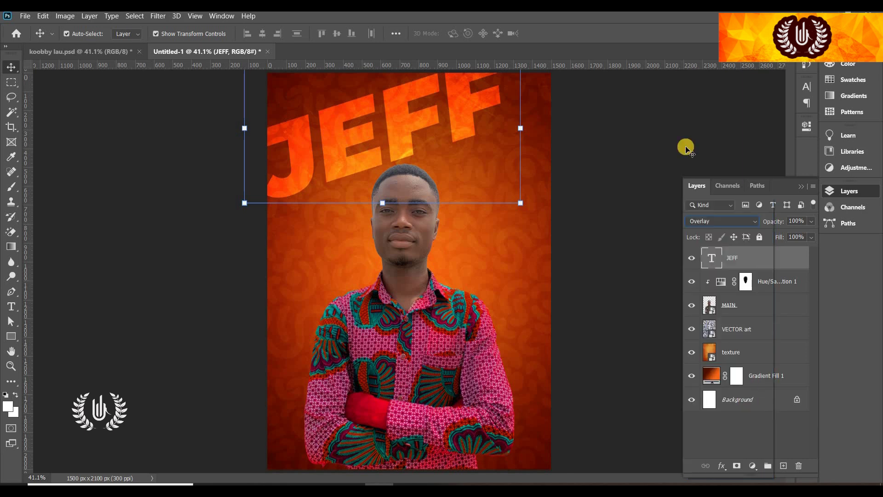
left_click(691, 258)
left_click(692, 258)
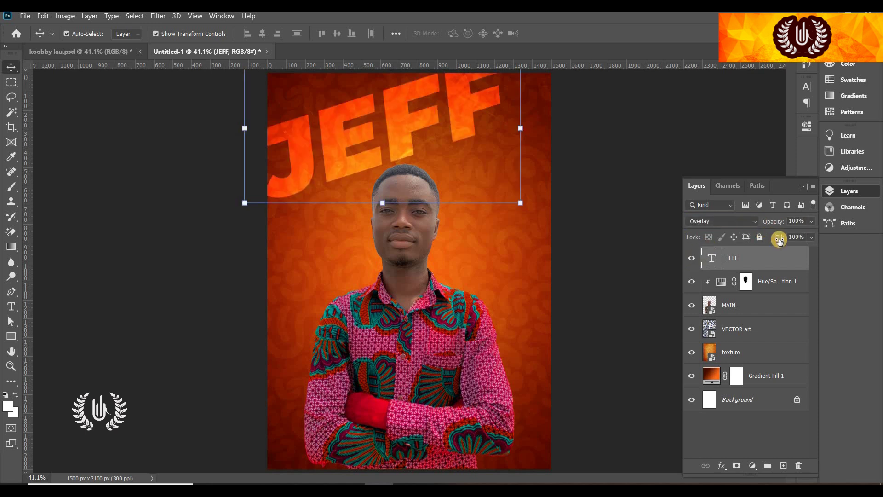
left_click_drag(759, 242, 756, 229)
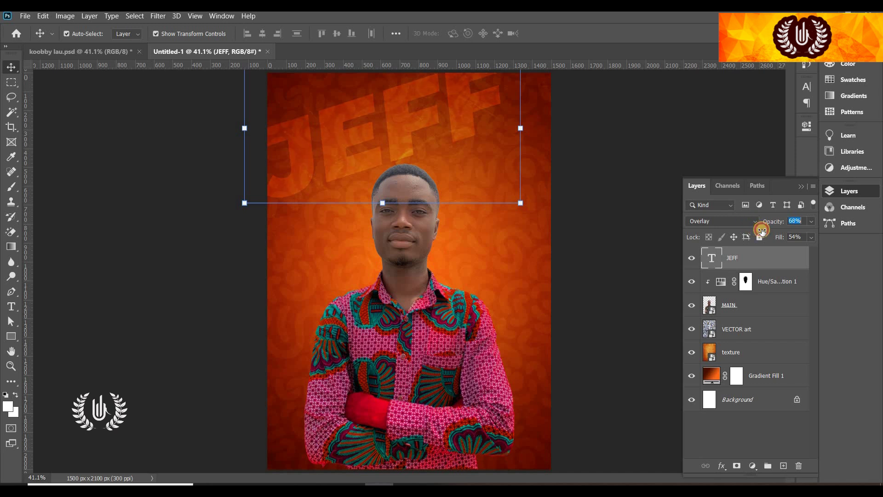
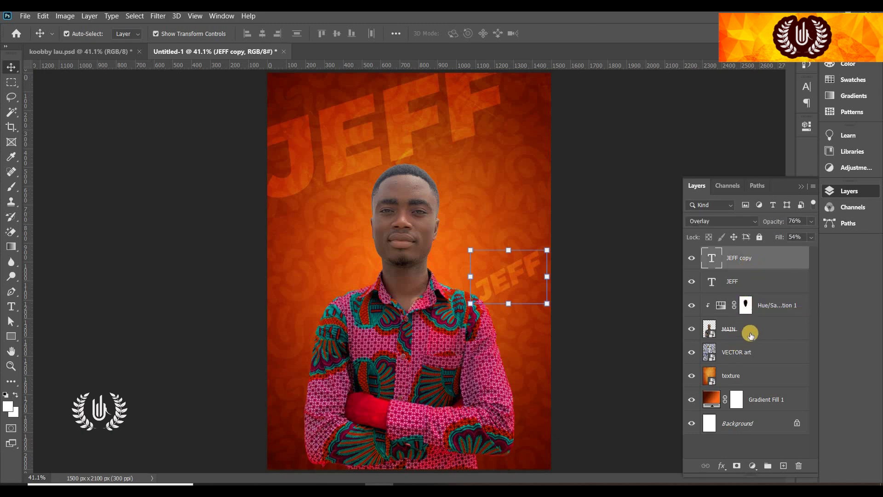
Move the JEFF and JEFF copy text layers below the MAIN photo layer
left_click(760, 279, "shift")
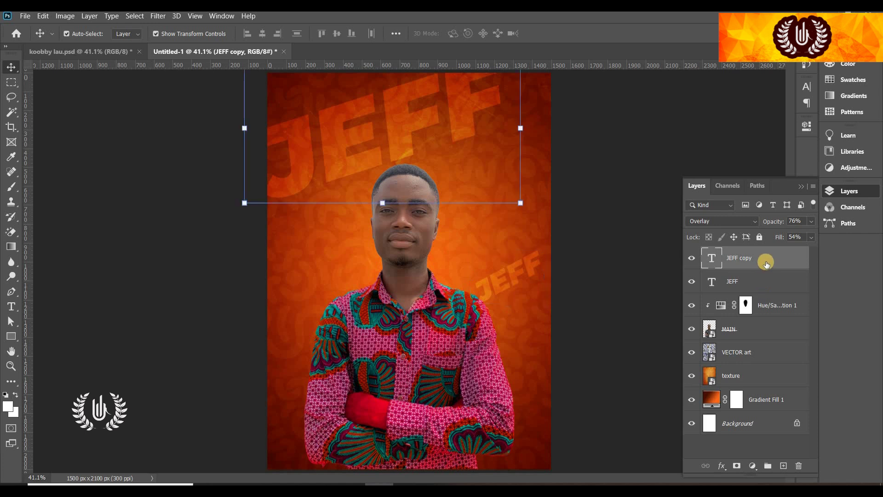
left_click_drag(765, 259, 754, 341)
left_click(756, 407)
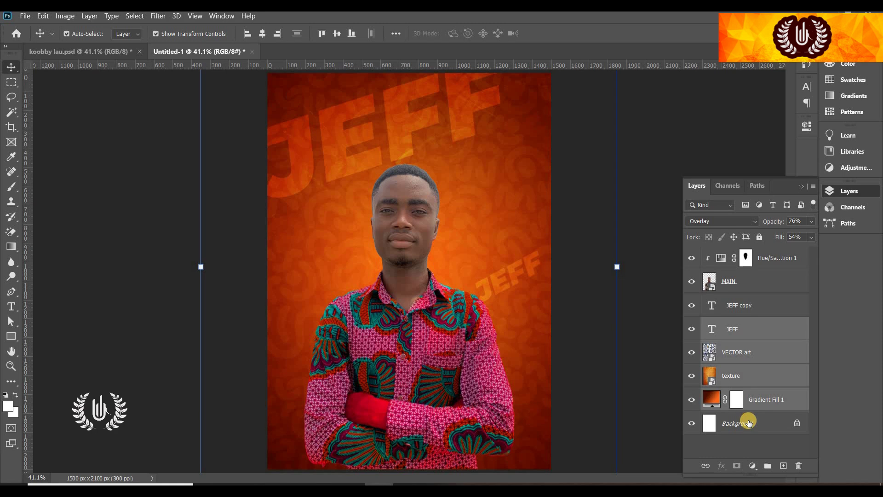
key("h")
double_click(754, 396)
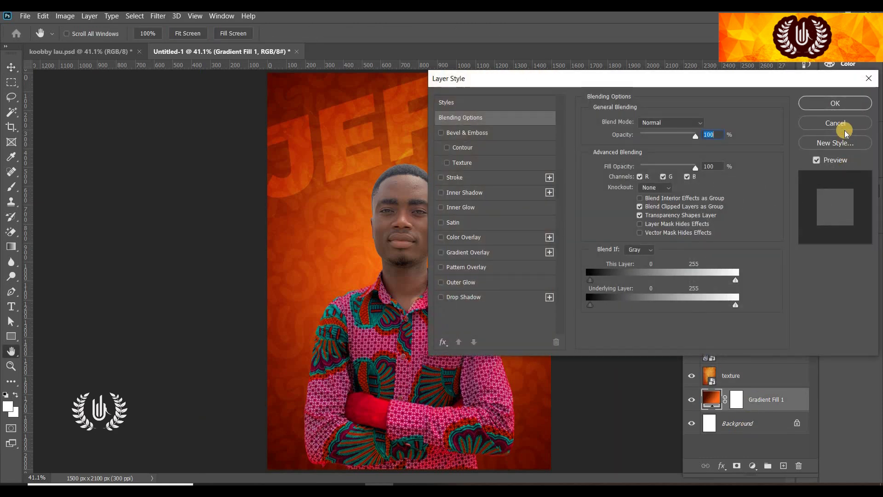
key("Escape")
Group the layers from JEFF copy down to Gradient Fill 1 and name the group BACKGROUND
key("alt+bracketright")
key("alt+bracketright")
key("alt+bracketright")
key("alt+bracketright")
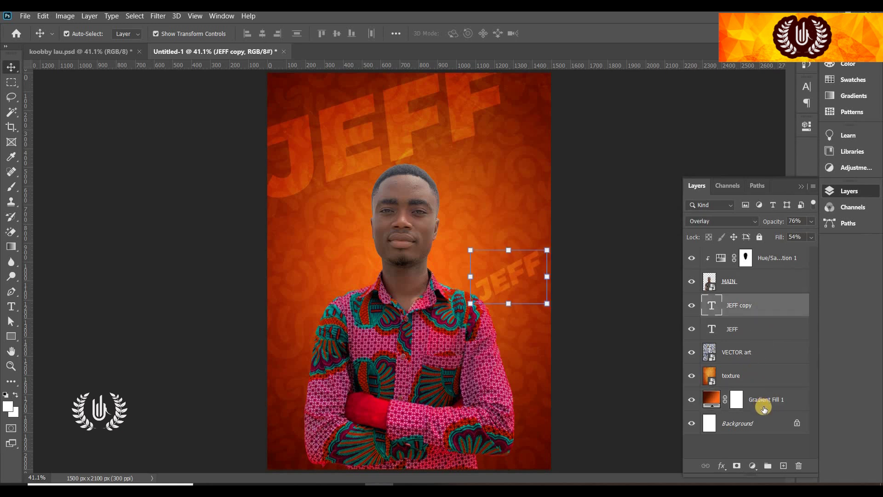
left_click(767, 405, "shift")
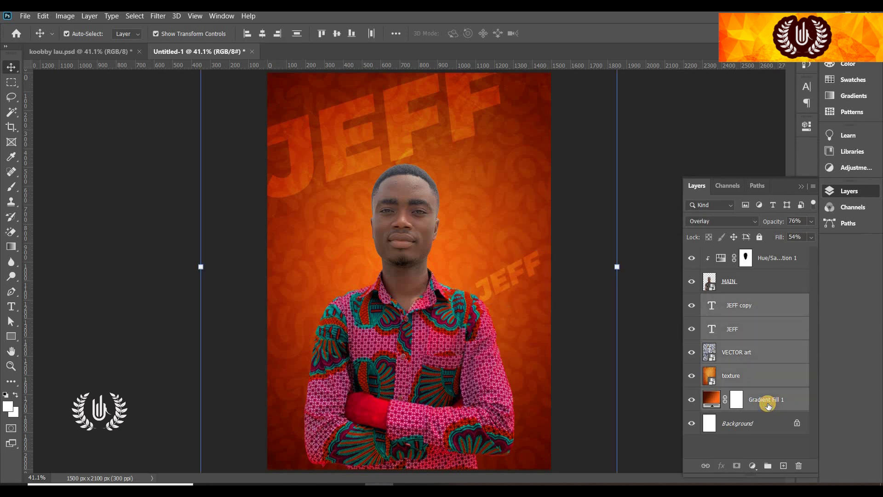
key("ctrl+g")
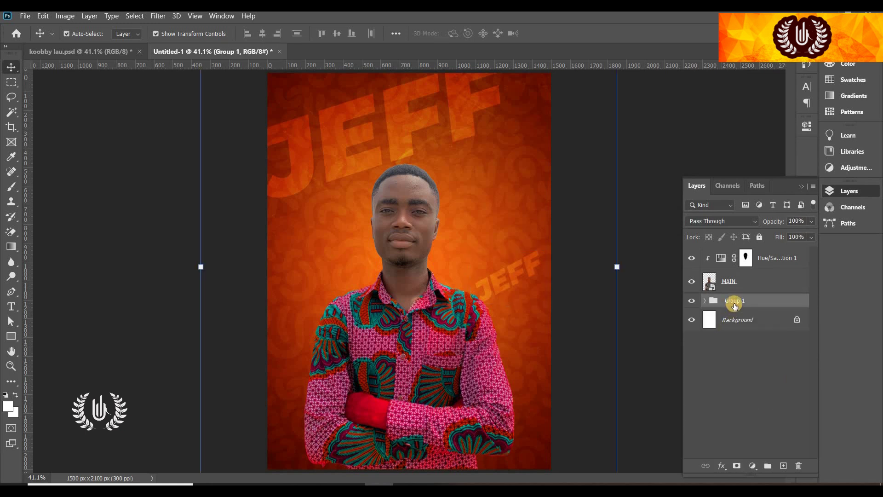
double_click(733, 302)
type("BACKGROUND")
key("Return")
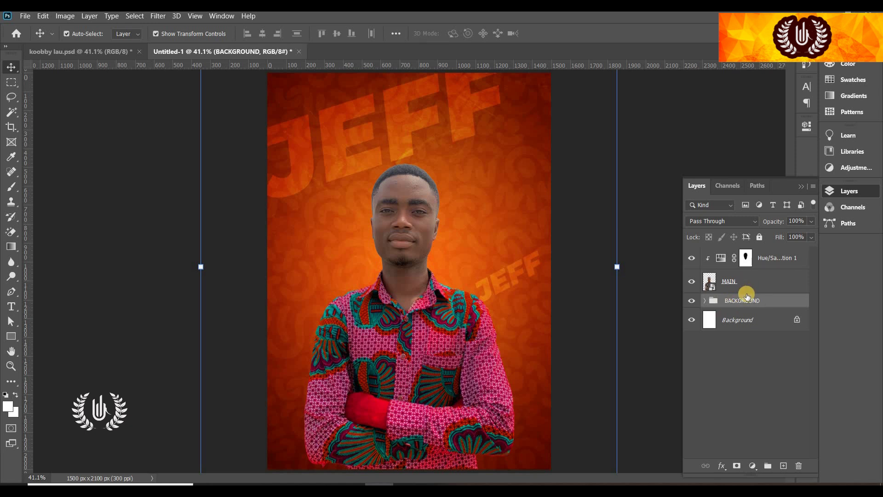
left_click(691, 300)
left_click(691, 300)
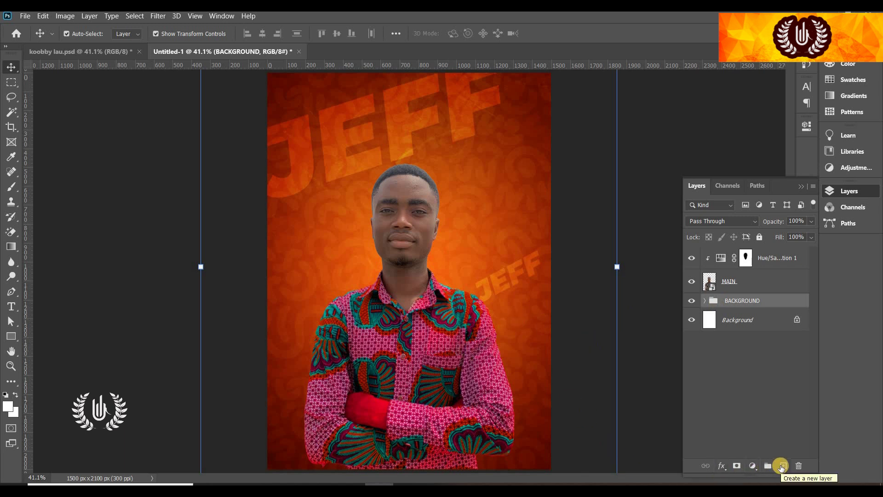
Add a new layer and set the brush foreground colour to orange ff8a00
left_click(781, 466)
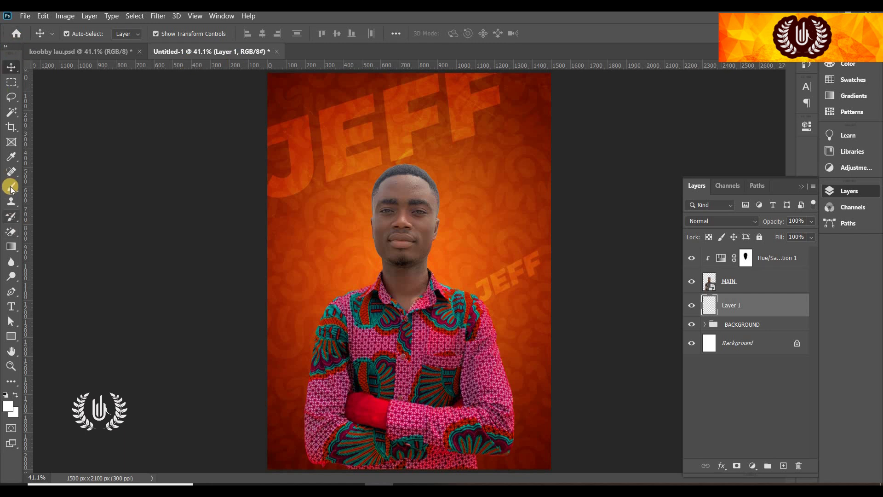
left_click_drag(19, 186, 29, 189)
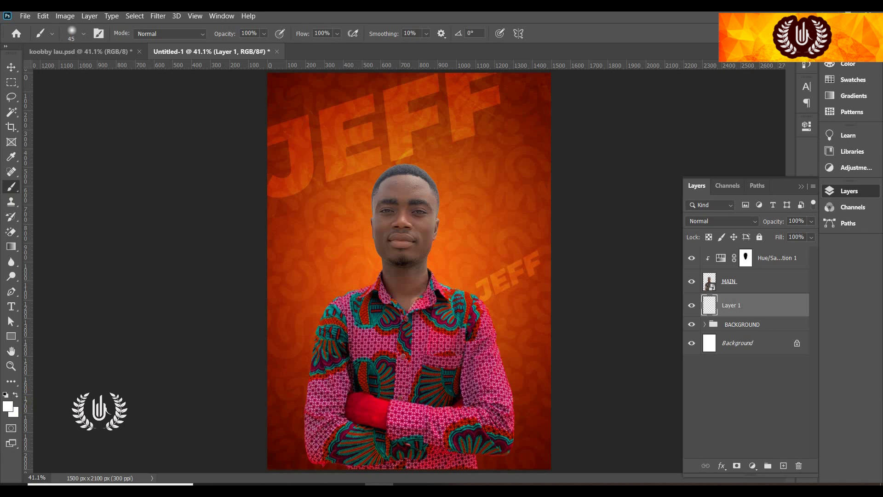
left_click(6, 407)
left_click(426, 256)
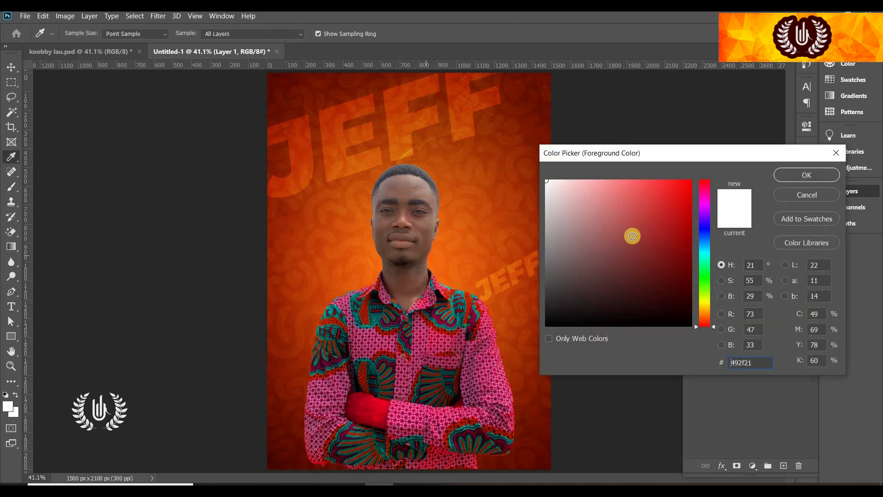
left_click(691, 180)
left_click_drag(710, 307, 691, 307)
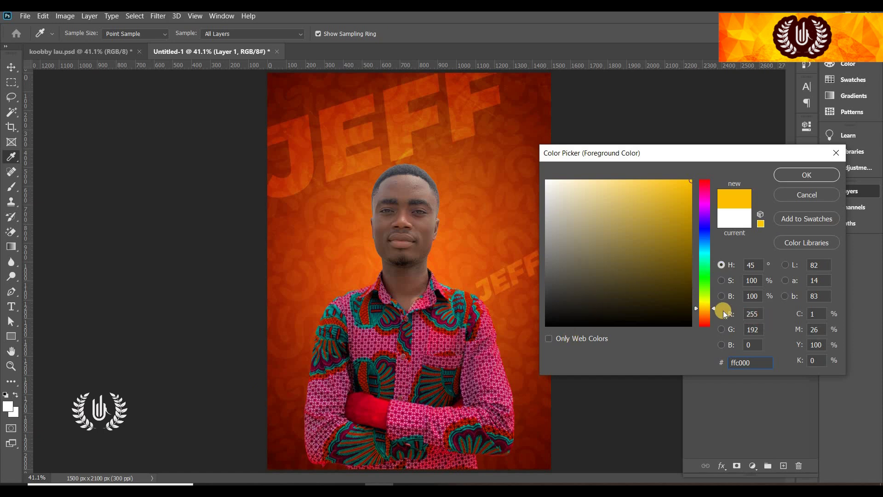
left_click(705, 313)
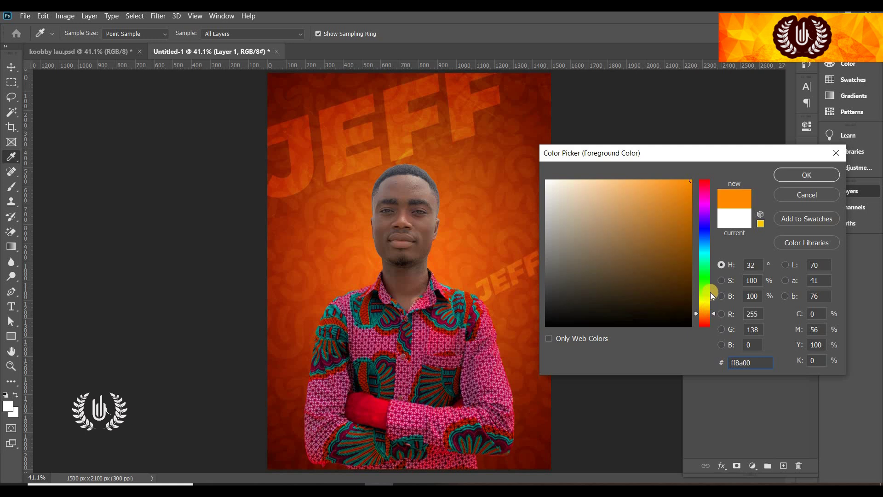
left_click(783, 177)
Enlarge the soft brush to a large size
key("bracketright")
key("bracketright")
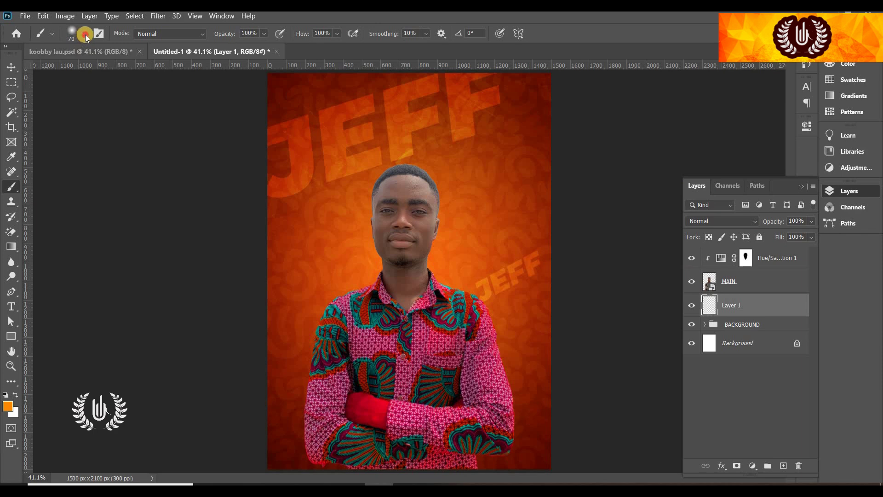
left_click(86, 37)
mouse_move(98, 61)
left_mouse_down()
mouse_move(233, 131)
mouse_move(112, 71)
mouse_move(130, 65)
mouse_move(341, 184)
mouse_move(93, 74)
mouse_move(129, 73)
mouse_move(257, 147)
mouse_move(130, 73)
mouse_move(148, 80)
left_mouse_up()
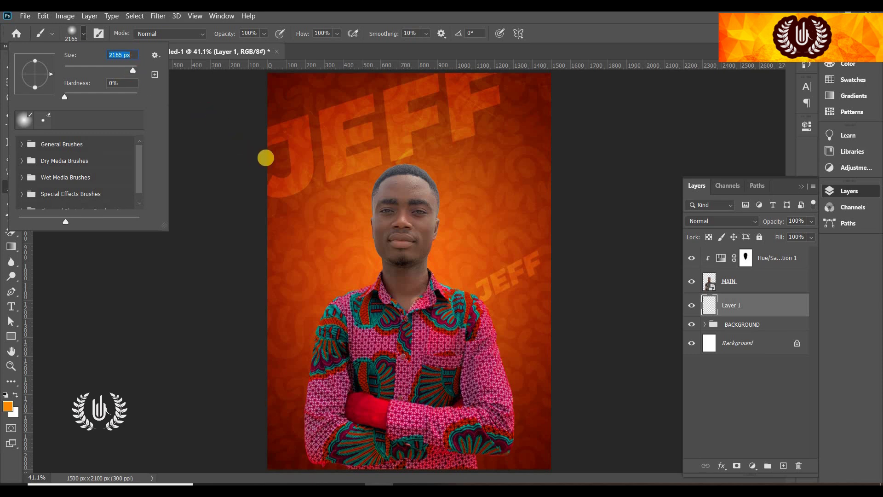
type("[[")
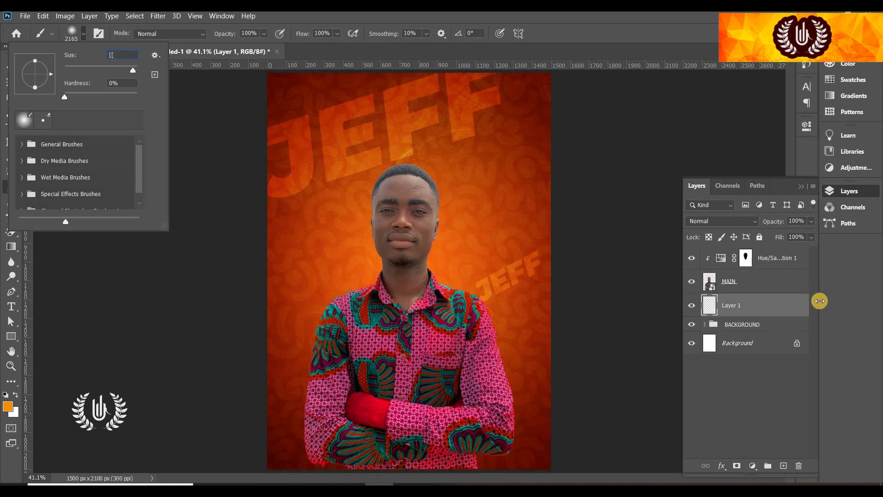
left_click(765, 366)
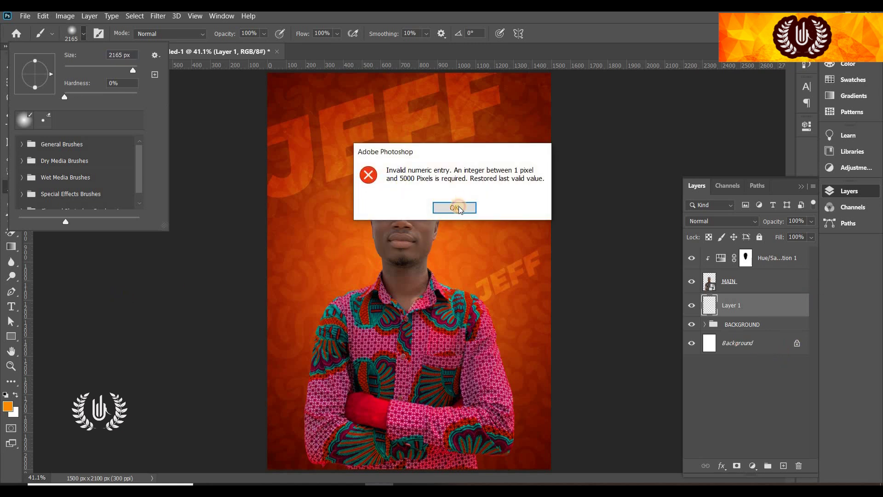
left_click(456, 208)
left_click(14, 184)
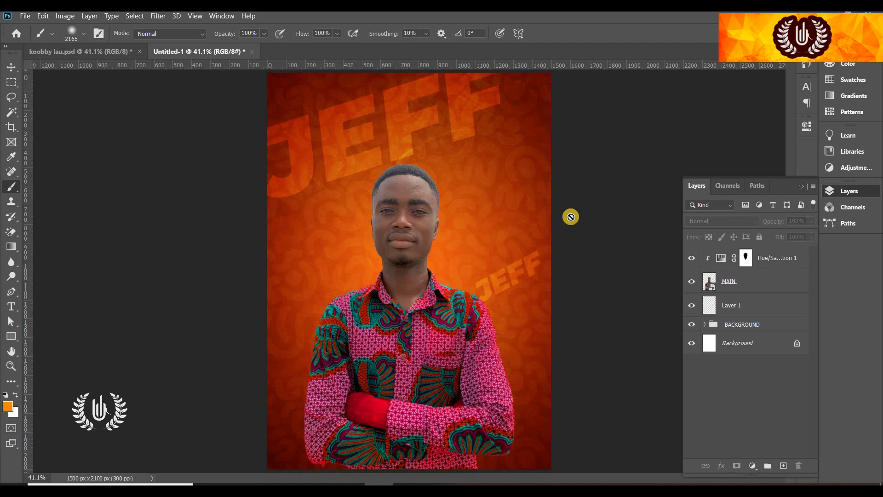
Paint a soft orange glow behind the man's head on Layer 1, then add Layer 2 above
left_click(729, 305)
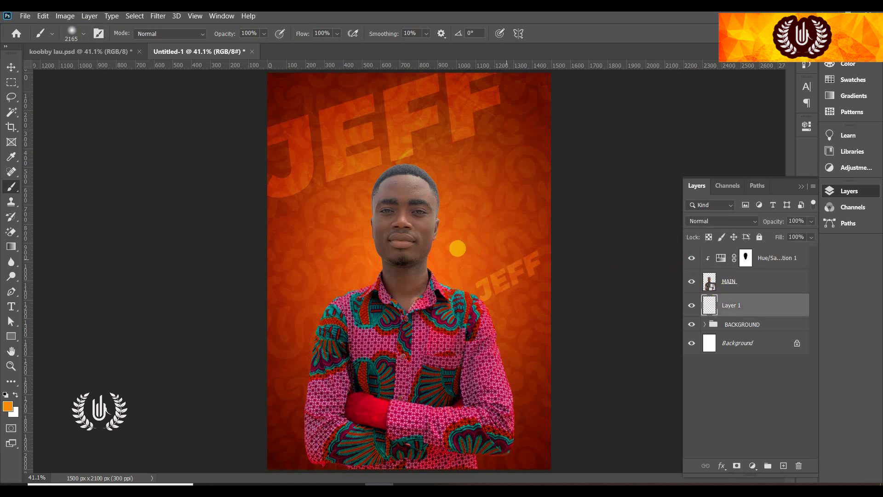
key("bracketleft")
key("bracketleft")
key("bracketleft")
key("bracketleft")
key("bracketleft")
key("bracketleft")
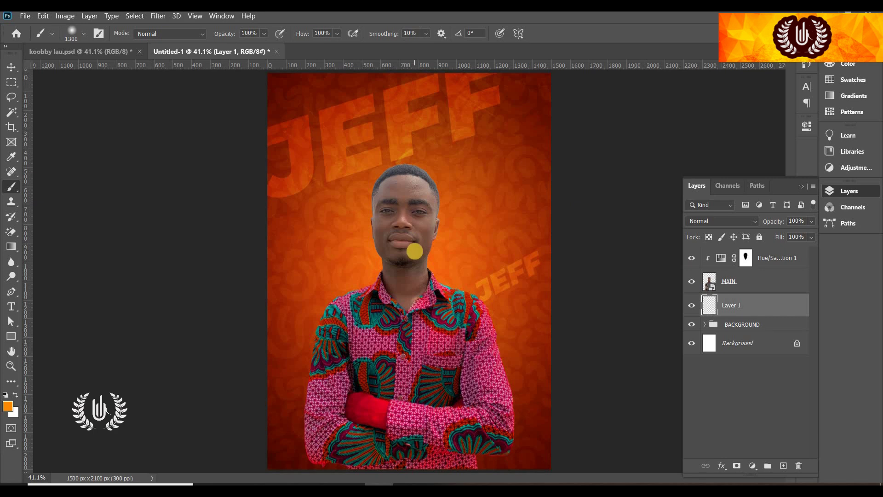
left_click(411, 250)
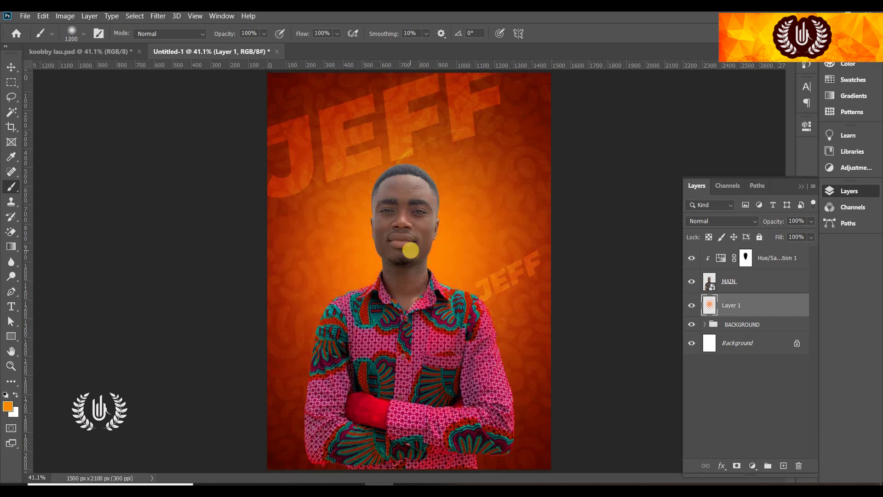
left_click(405, 256)
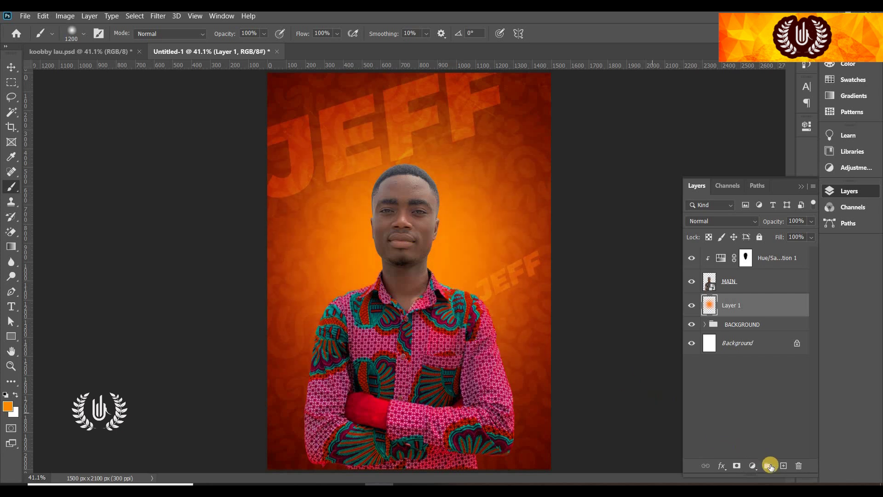
left_click(783, 466)
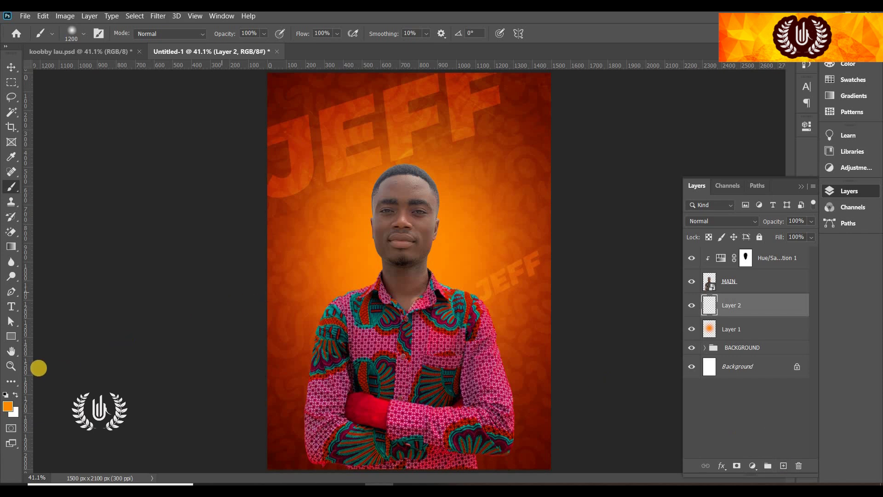
Set the foreground colour to a bright saturated yellow
left_click(16, 395)
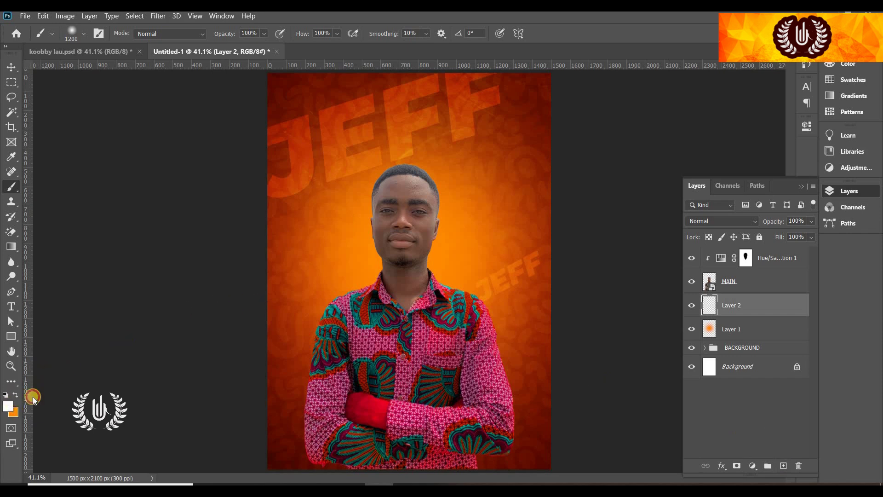
left_click(8, 405)
left_click(704, 304)
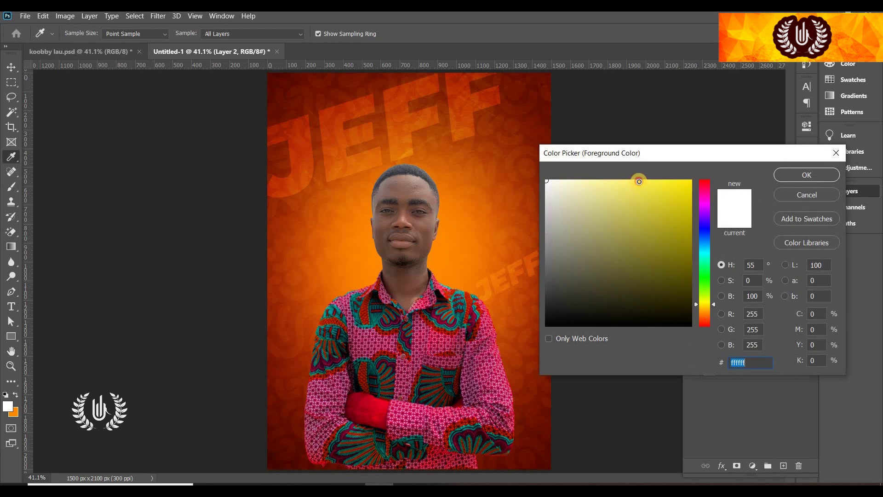
left_click(643, 180)
left_click_drag(644, 180, 644, 180)
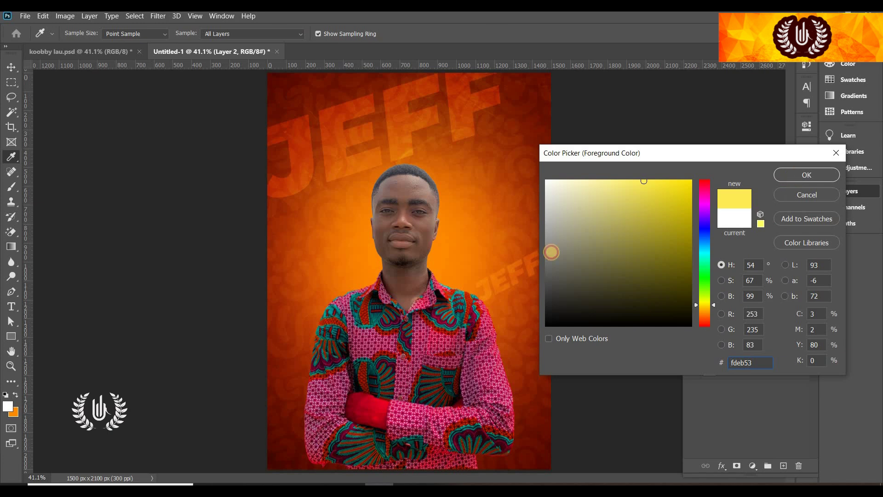
key("Return")
Brush a soft yellow glow behind the man's neck and head on Layer 2
key("b")
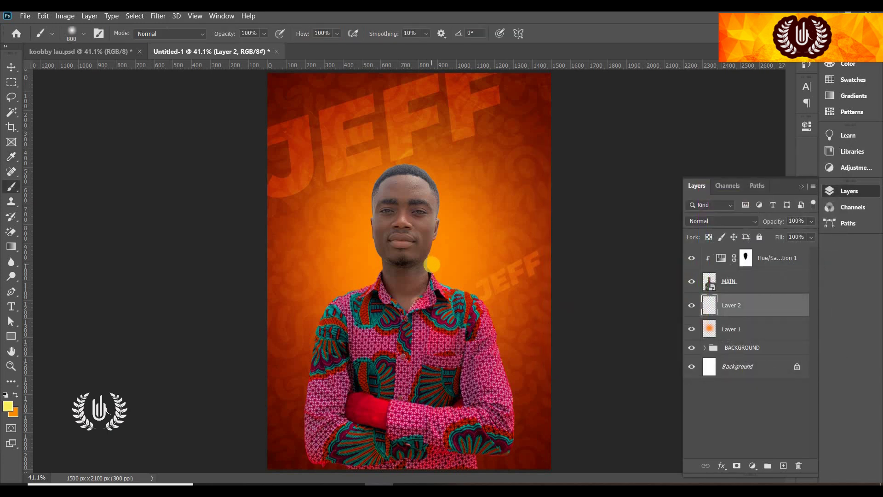
left_click(404, 278)
left_click(395, 273)
left_click(396, 287)
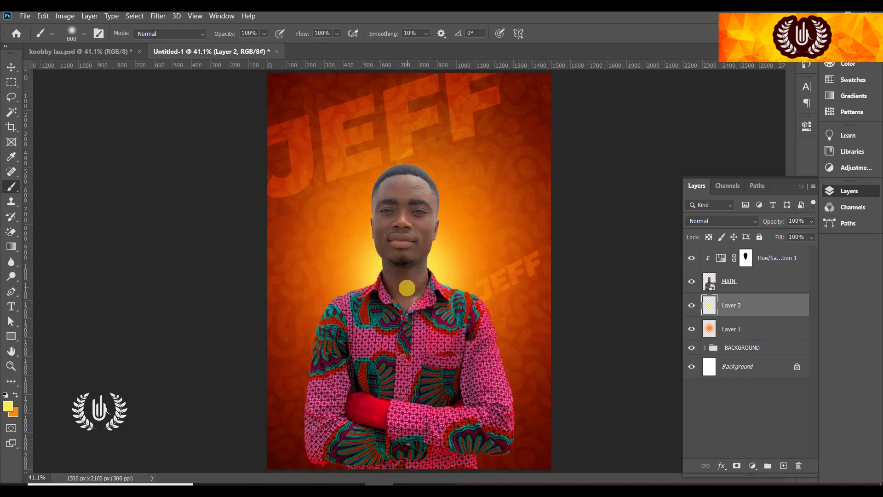
left_click(407, 287)
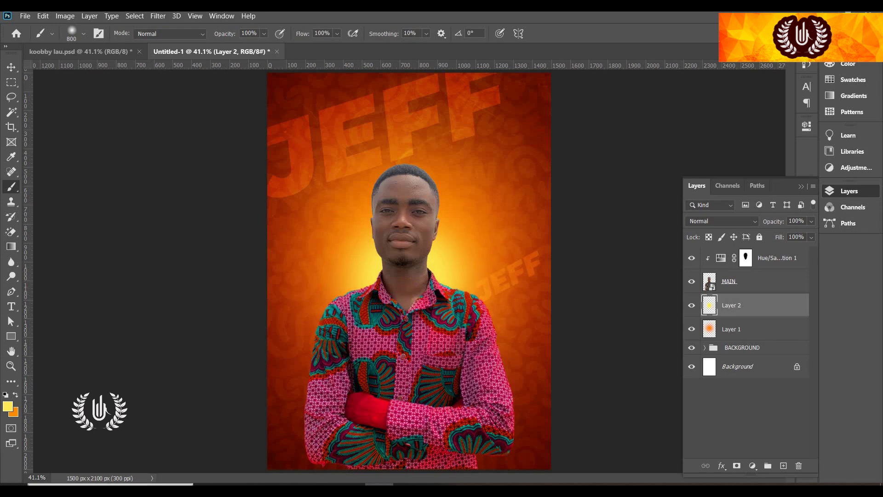
Nudge the yellow glow layer a few pixels and toggle MAIN's visibility to check it
left_click(11, 70)
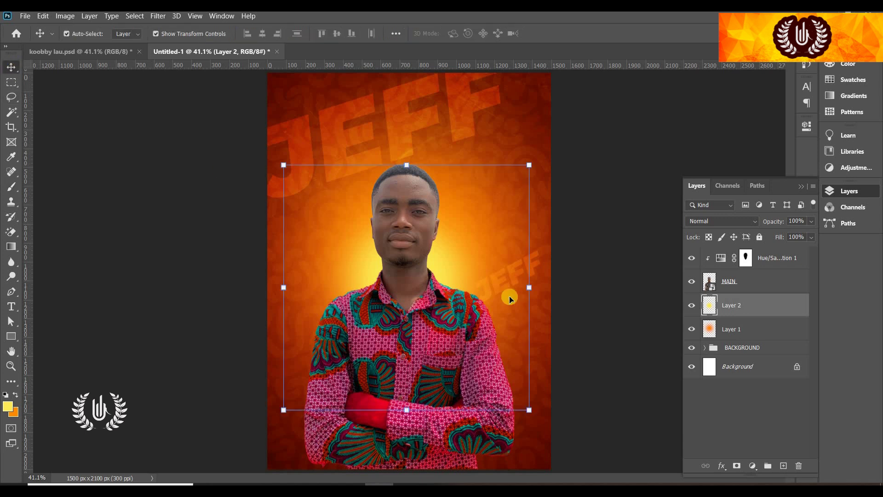
left_click_drag(441, 266, 441, 267)
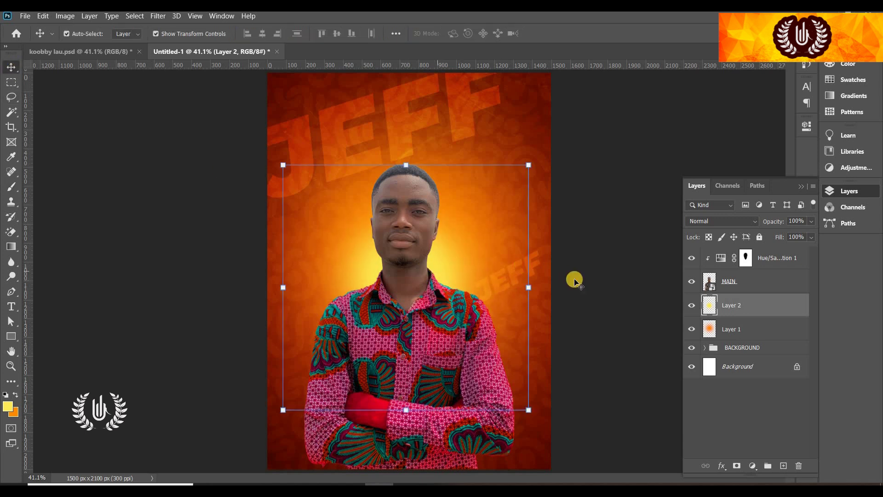
left_click(692, 307)
left_click(692, 283)
left_click(692, 283)
left_click(692, 282)
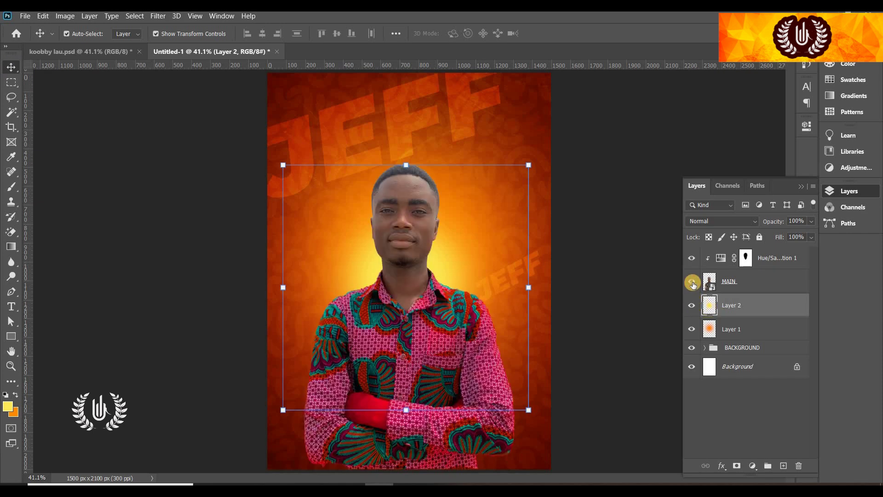
Select the MAIN photo layer by clicking the man on the canvas
left_click(530, 125)
left_click(399, 249)
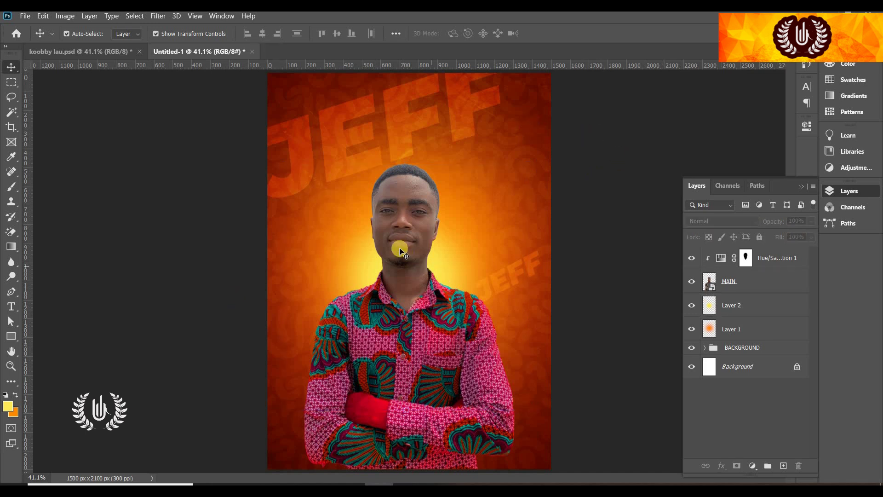
left_click(159, 17)
In Camera Raw, set Temperature to +17 and Tint to +31, keeping Exposure at 0
left_click(197, 79)
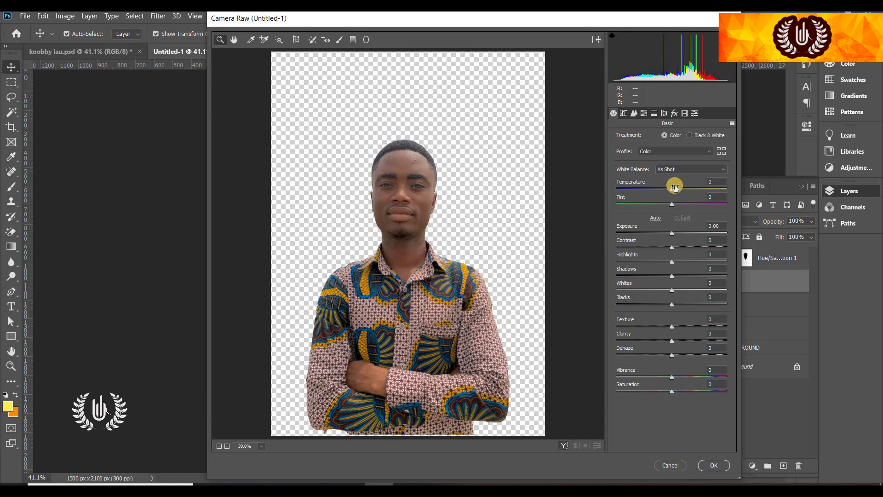
left_click(681, 189)
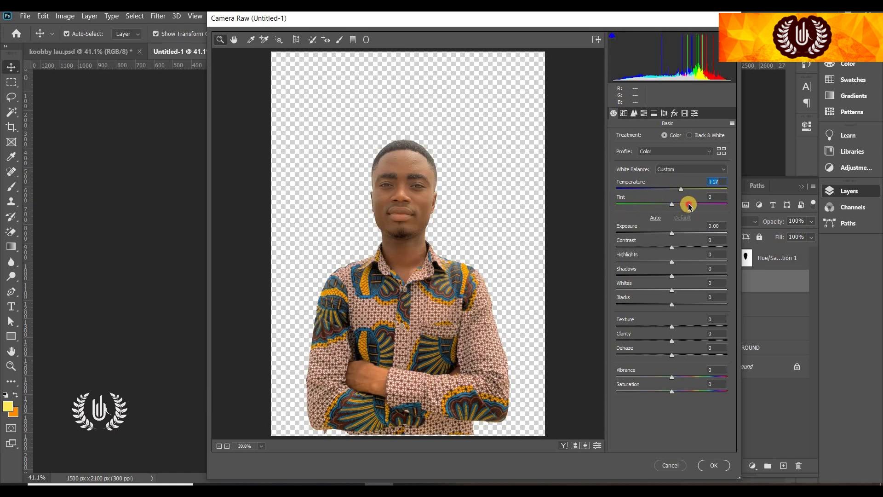
left_click(689, 204)
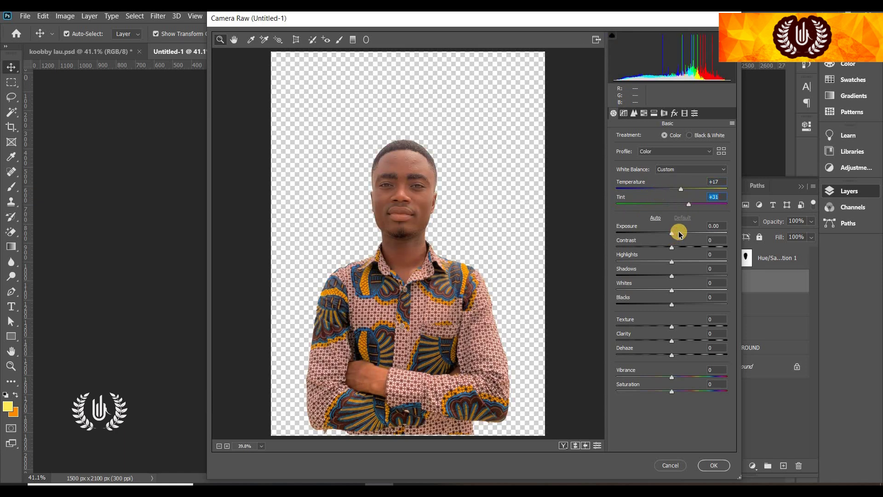
left_click(679, 233)
double_click(683, 234)
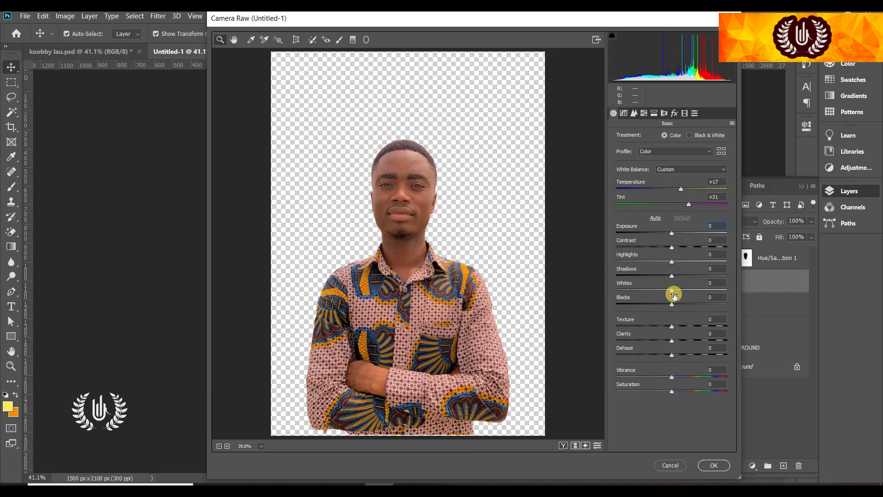
Set Shadows -23, Whites +40, Texture +45, Clarity +17, Saturation +10 and apply the filter
left_click_drag(673, 277, 659, 277)
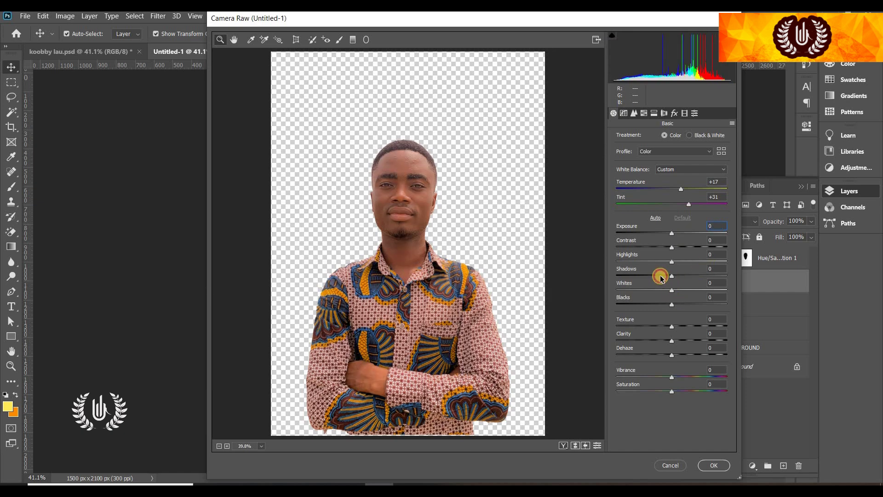
left_click(690, 290)
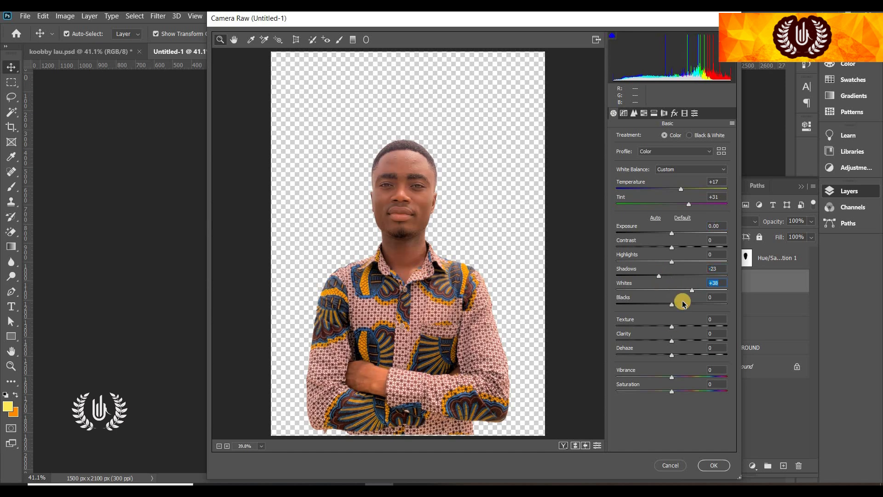
left_click_drag(690, 327, 694, 324)
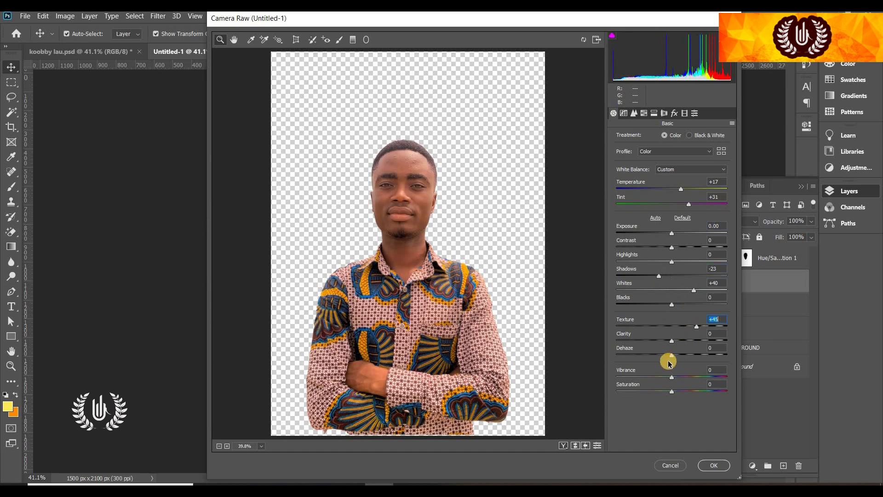
left_click(683, 340)
left_click_drag(681, 341, 681, 340)
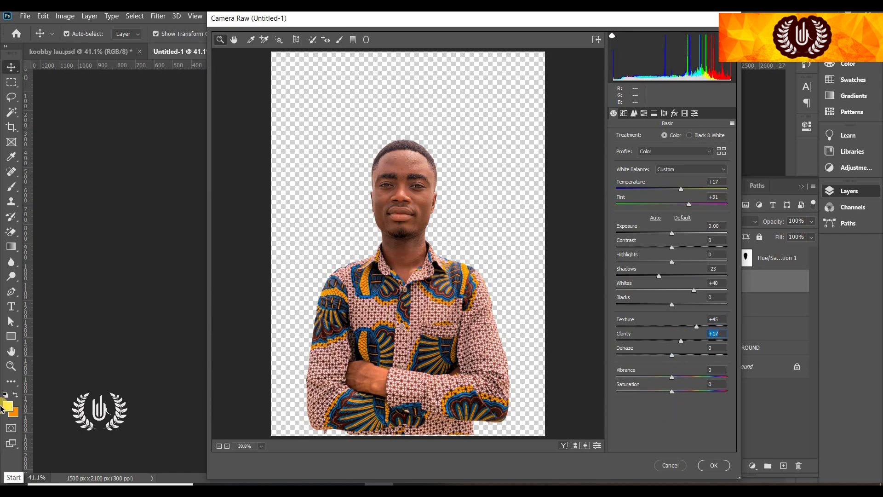
left_click(676, 392)
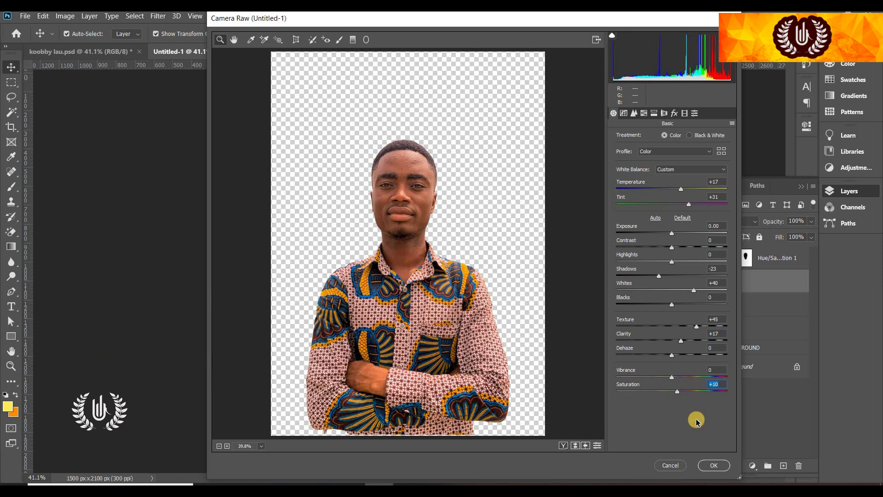
left_click(712, 463)
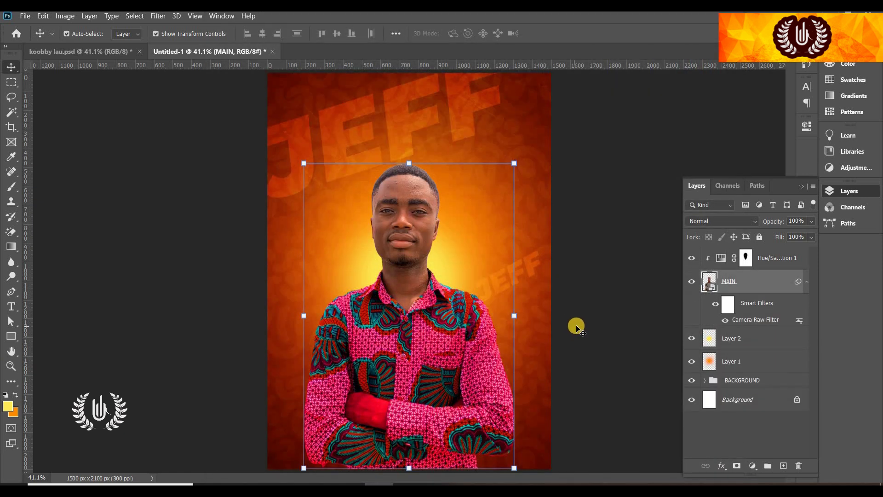
Rasterize the MAIN layer to bake in its Camera Raw filter
right_click(757, 285)
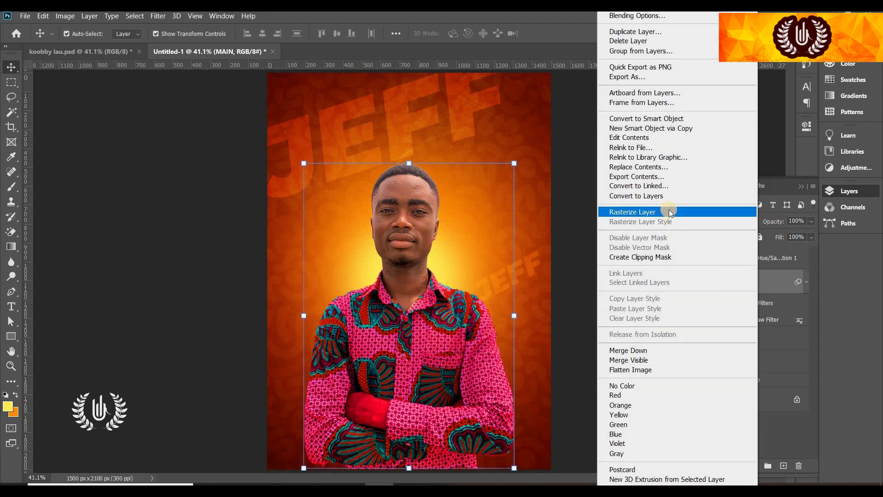
left_click(669, 212)
left_click(631, 225)
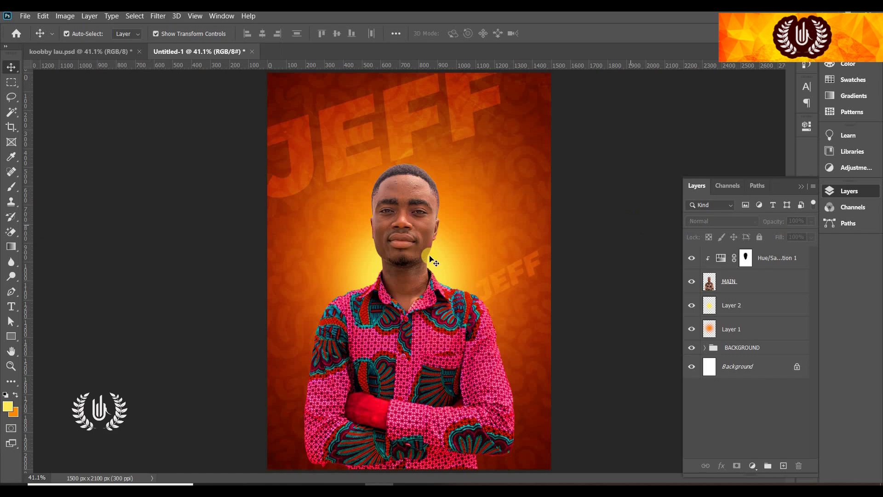
Group Hue/Saturation 1 through Layer 1 into a group named MAIN MAN
left_click(770, 254)
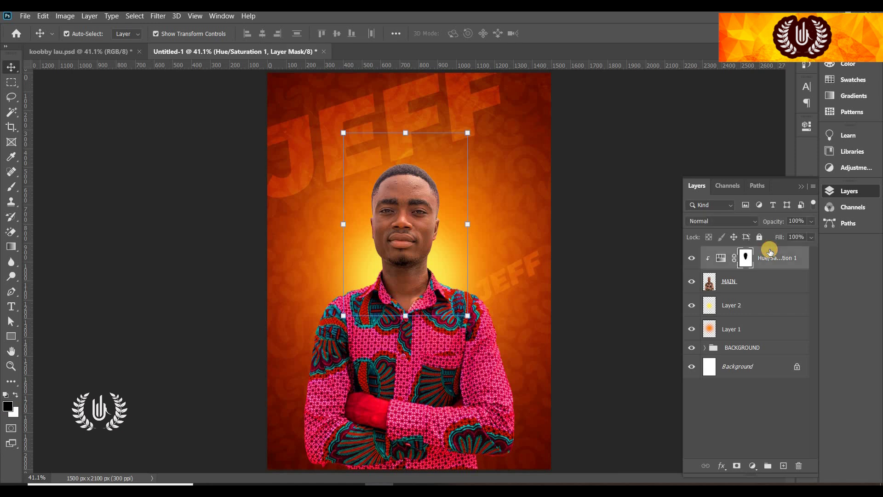
left_click(756, 336, "shift")
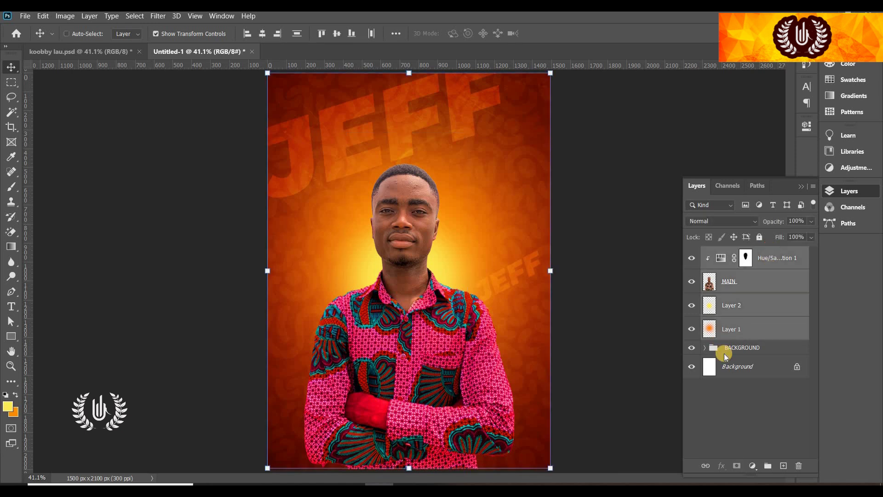
key("ctrl+g")
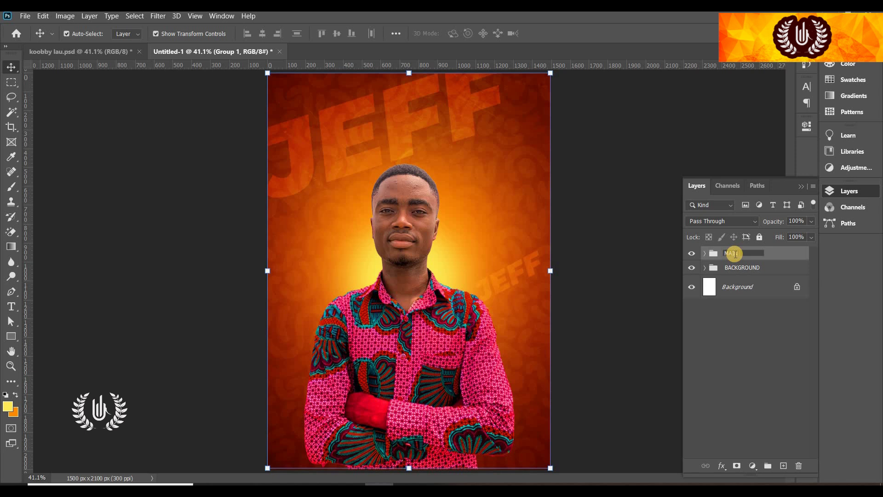
key("Return")
left_click(634, 262)
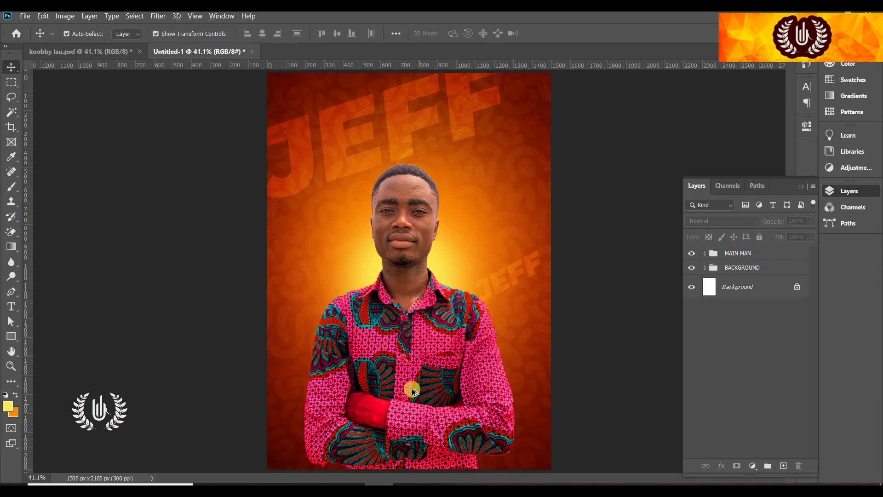
Paste the VOTE checkmark logo and scale it down to about 30% on the chest
scroll(418, 404, "up", 2, "alt")
scroll(430, 360, "down", 3)
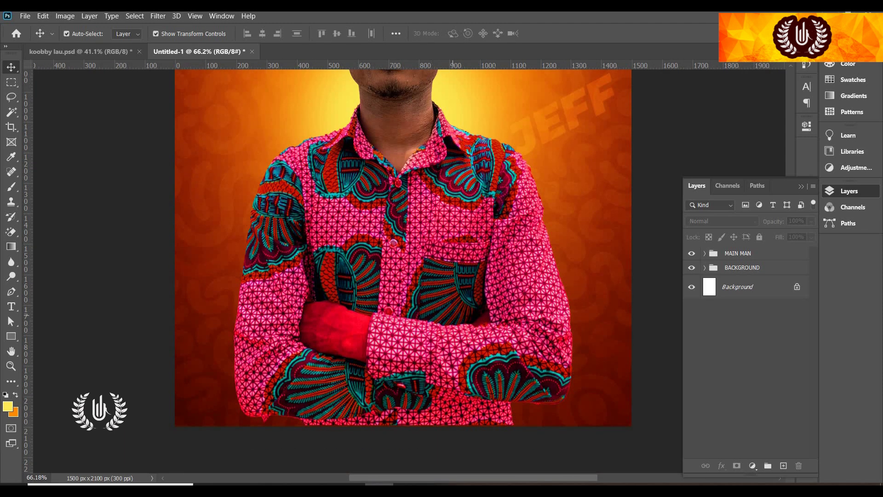
key("ctrl+v")
left_click_drag(409, 282, 404, 192)
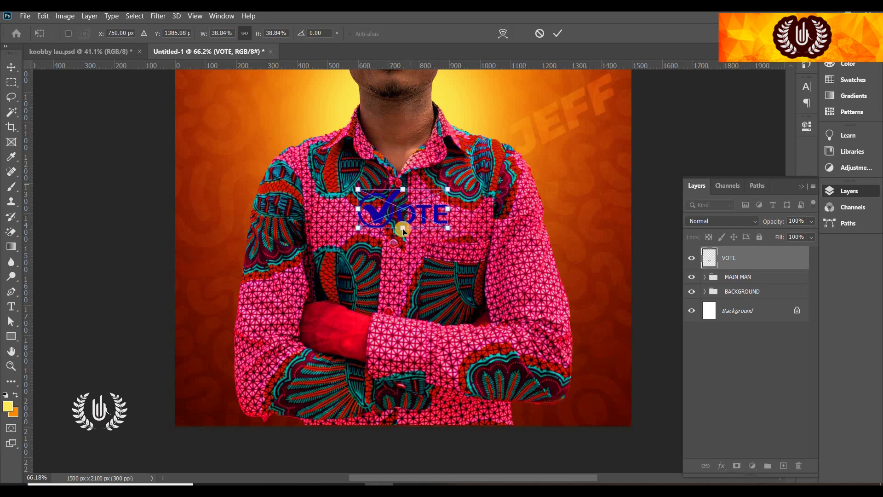
left_click_drag(401, 231, 403, 219)
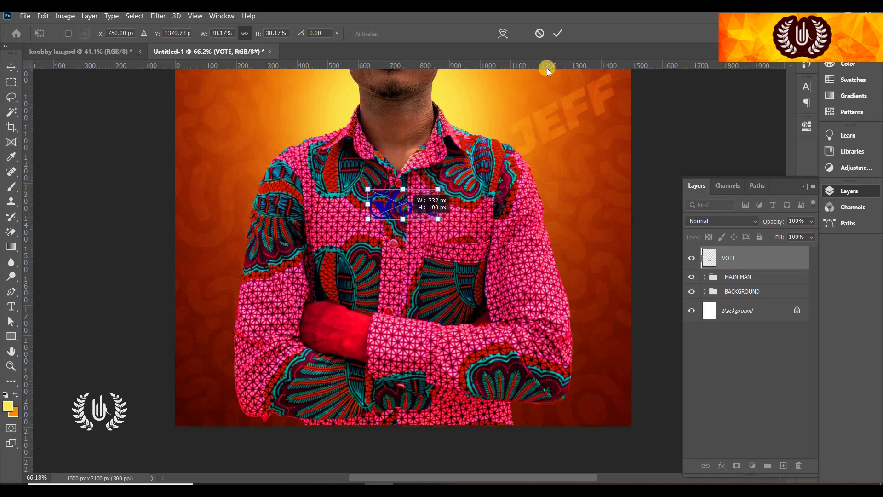
left_click(556, 34)
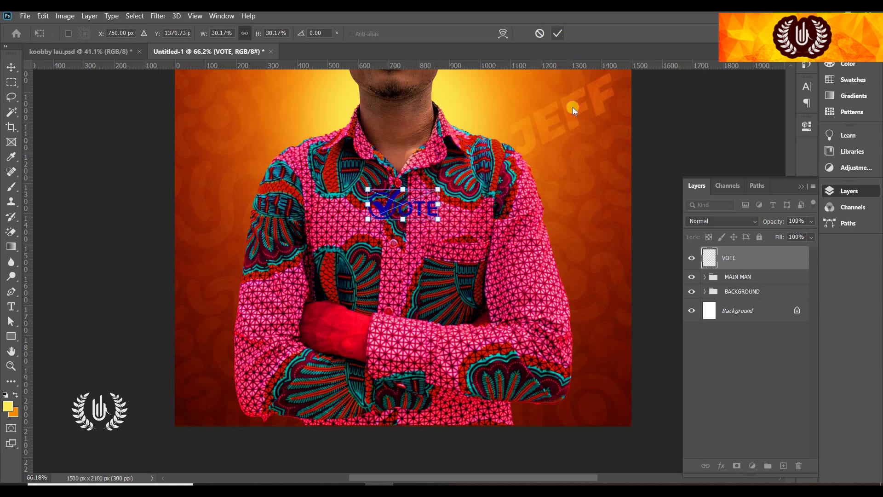
Give the VOTE layer a white Color Overlay style
double_click(793, 263)
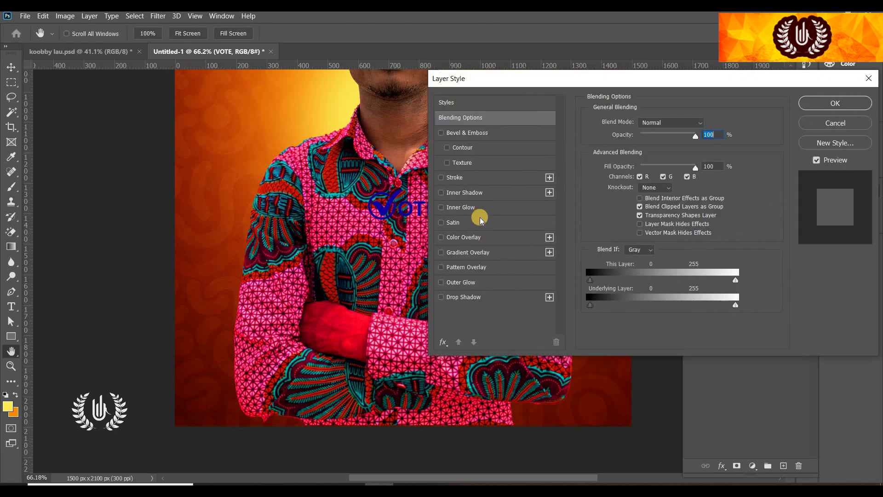
left_click(465, 237)
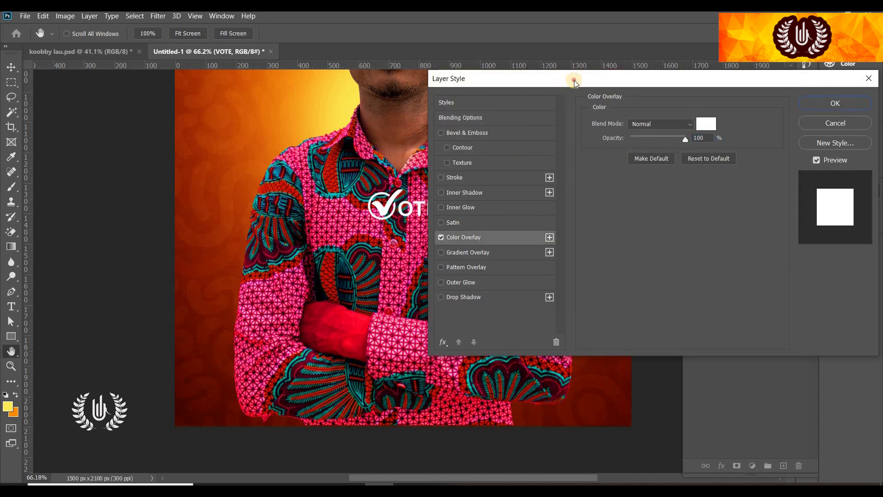
left_click_drag(484, 80, 351, 153)
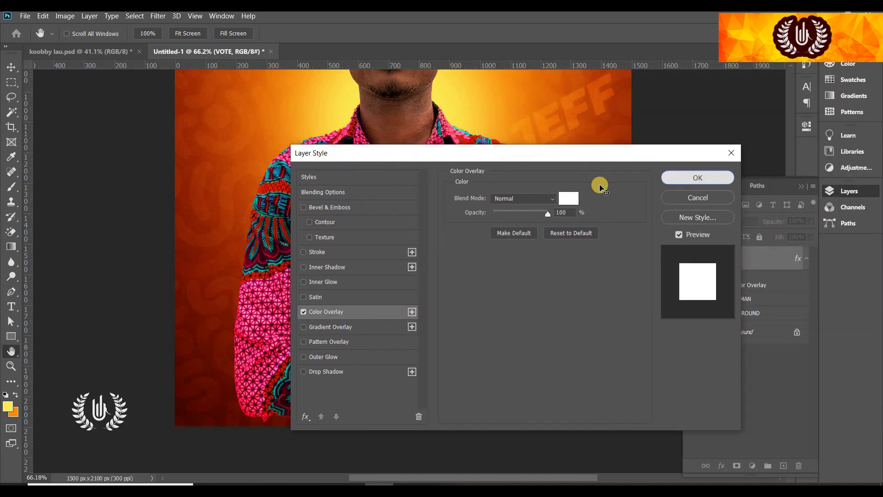
left_click(694, 179)
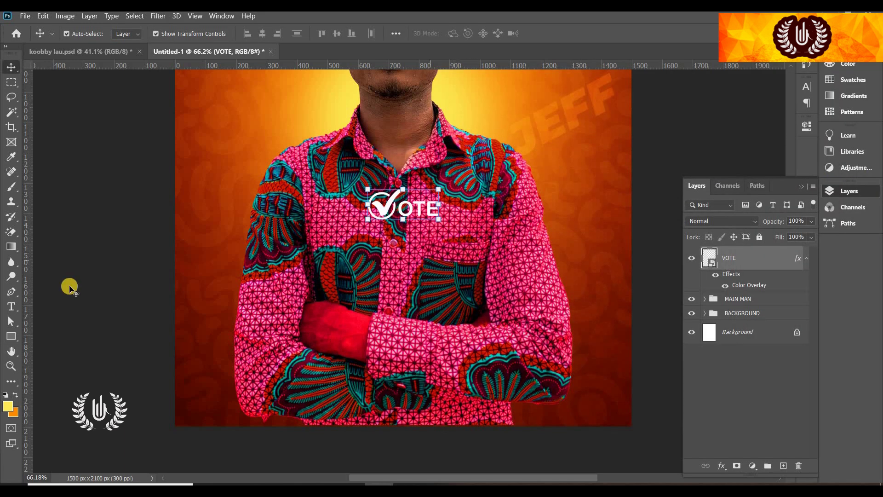
Draw a 637 × 76 px dark orange rectangle beneath the VOTE logo
left_click(15, 395)
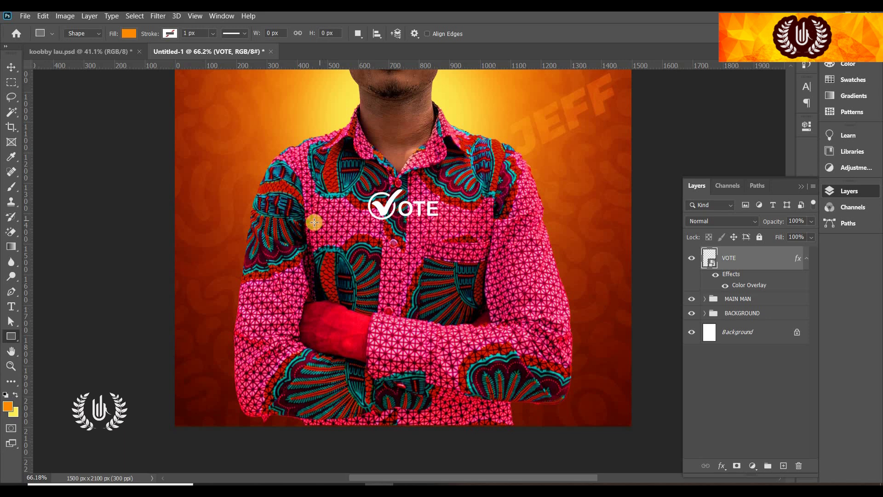
left_click_drag(314, 223, 508, 245)
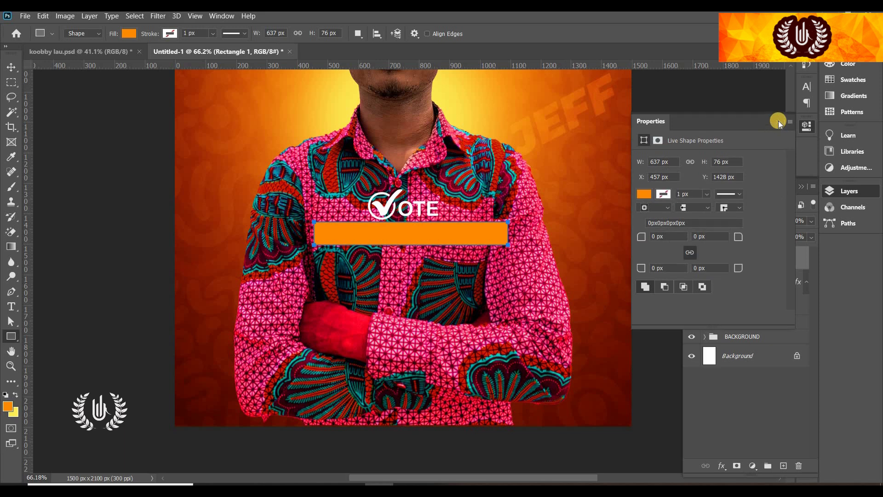
left_click(643, 194)
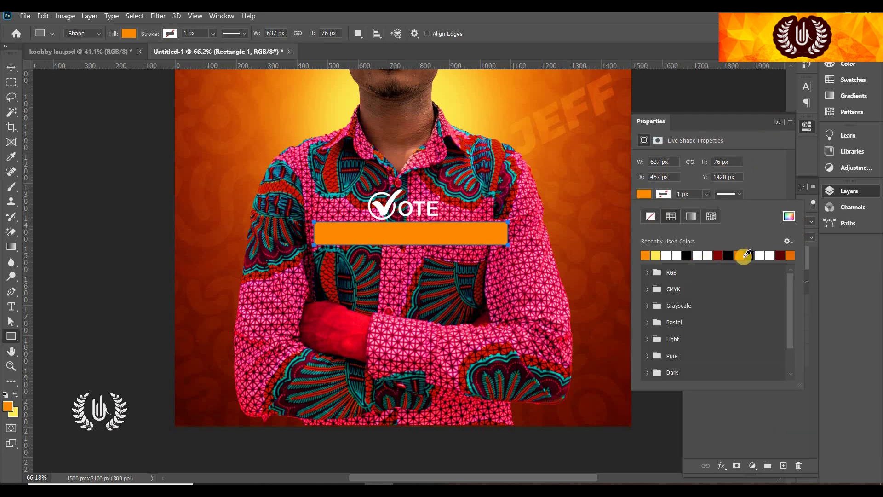
left_click(777, 121)
left_click(6, 69)
left_click(11, 306)
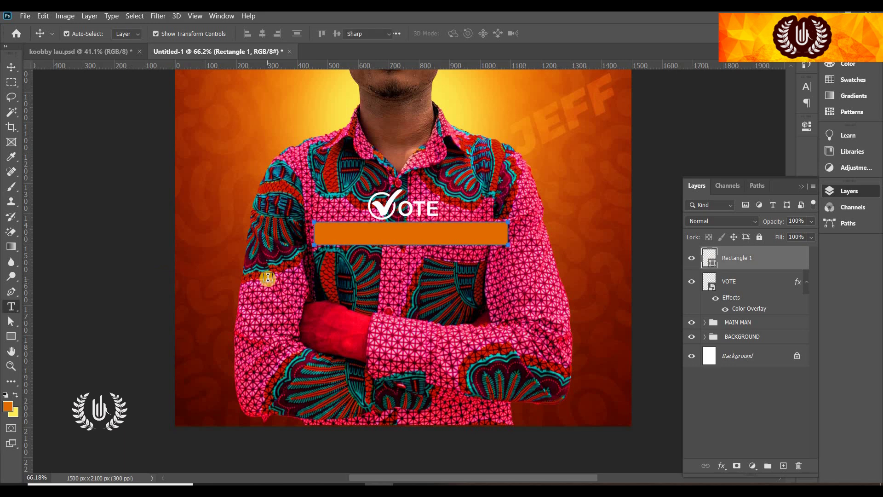
left_click(267, 278)
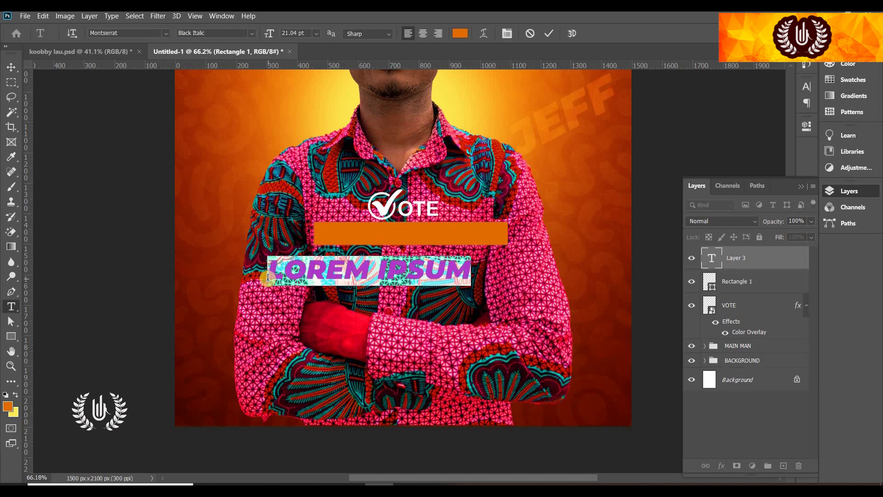
type("PO")
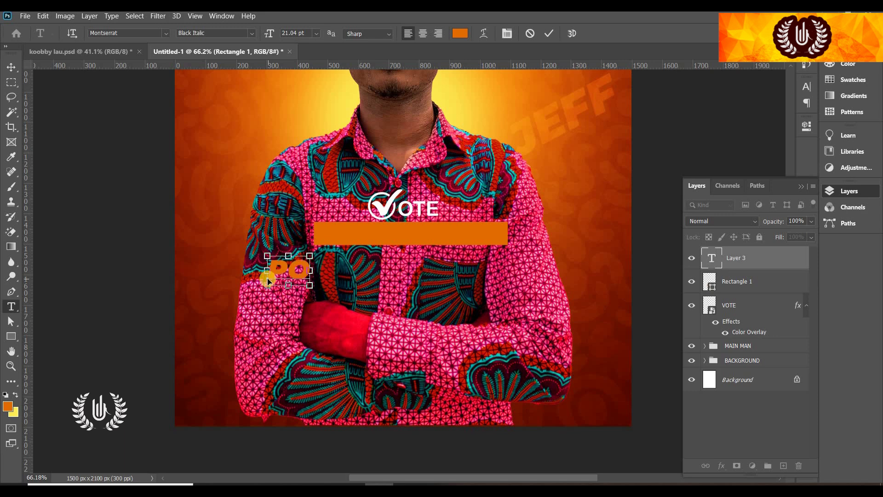
key("ctrl+a")
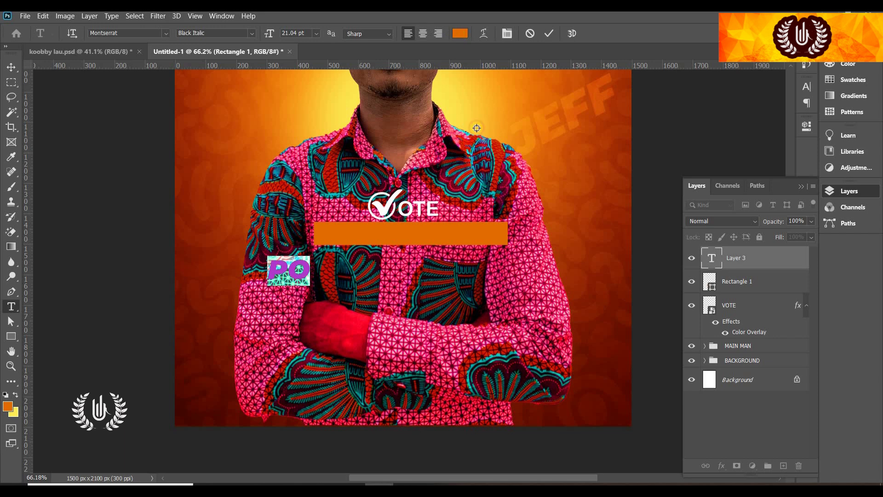
left_click(460, 33)
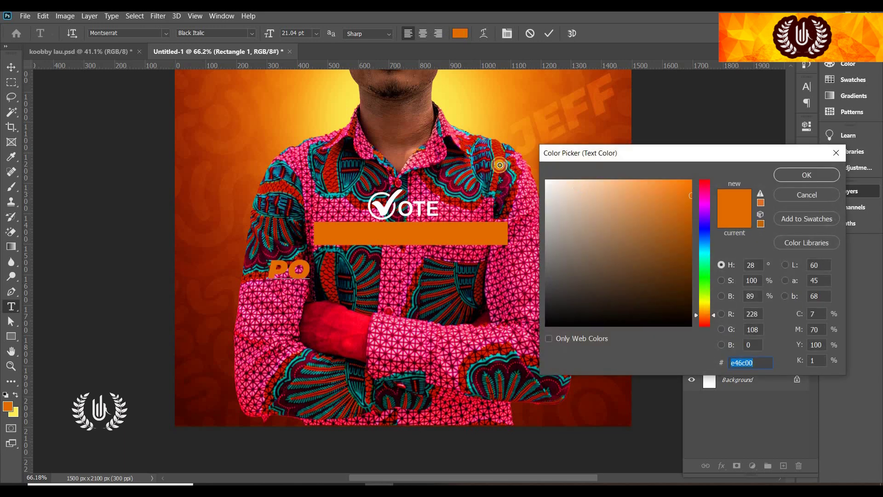
type("ffffff")
left_click(806, 175)
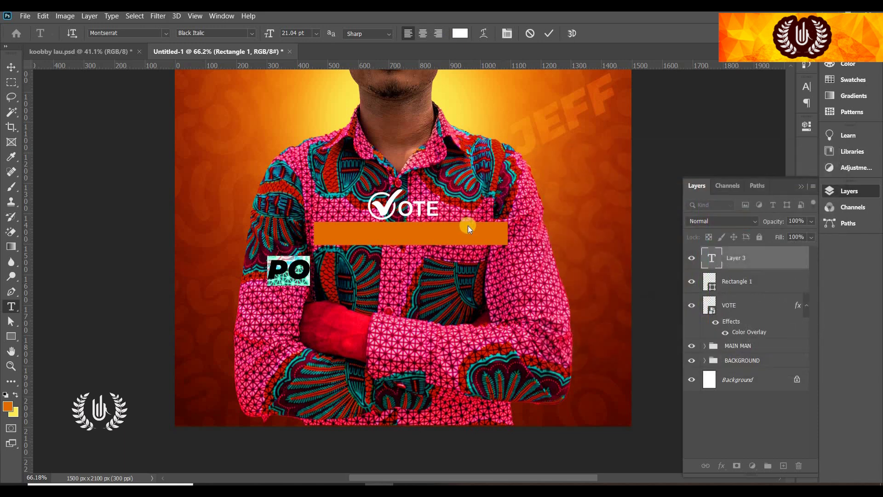
key("Right")
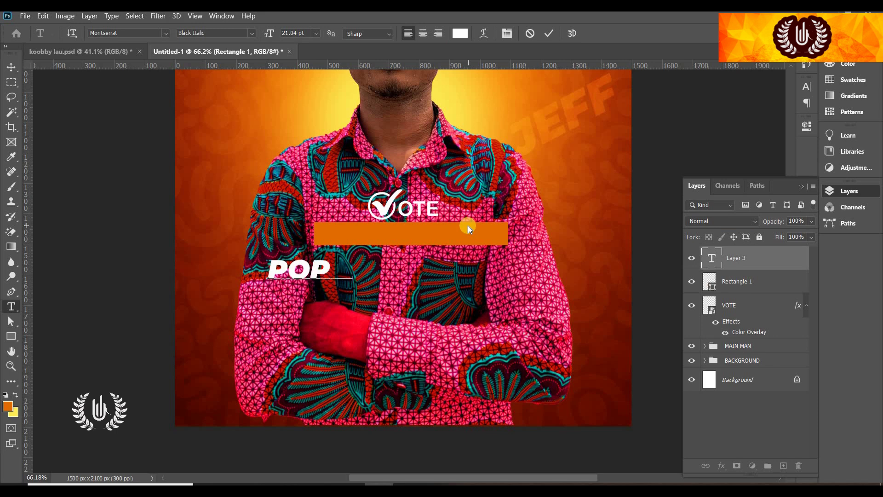
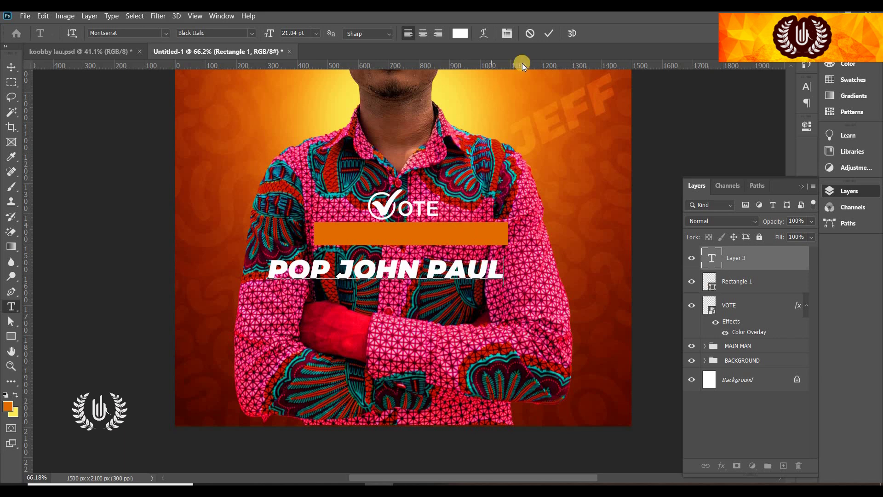
left_click(546, 35)
left_click(12, 70)
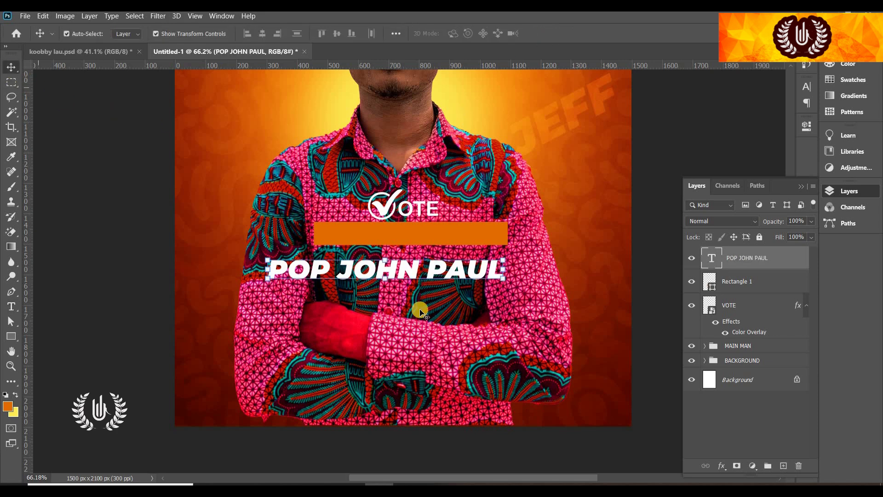
left_click_drag(385, 276, 429, 248)
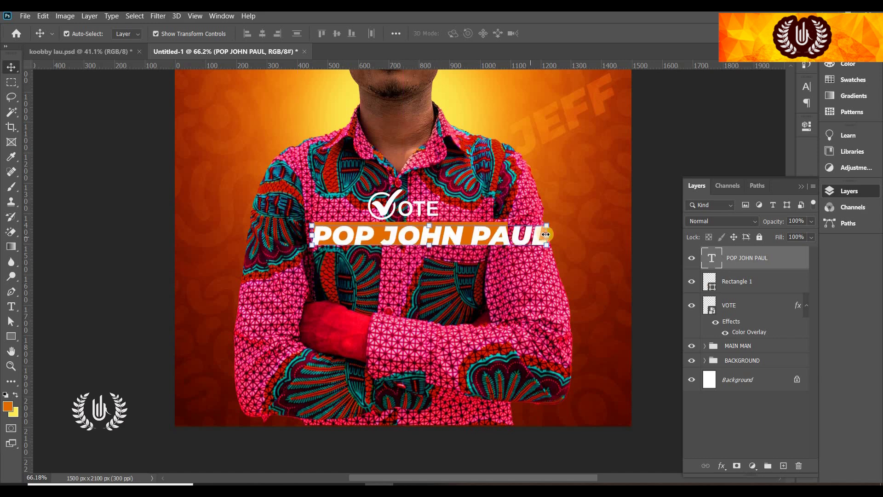
left_click_drag(510, 232, 458, 239)
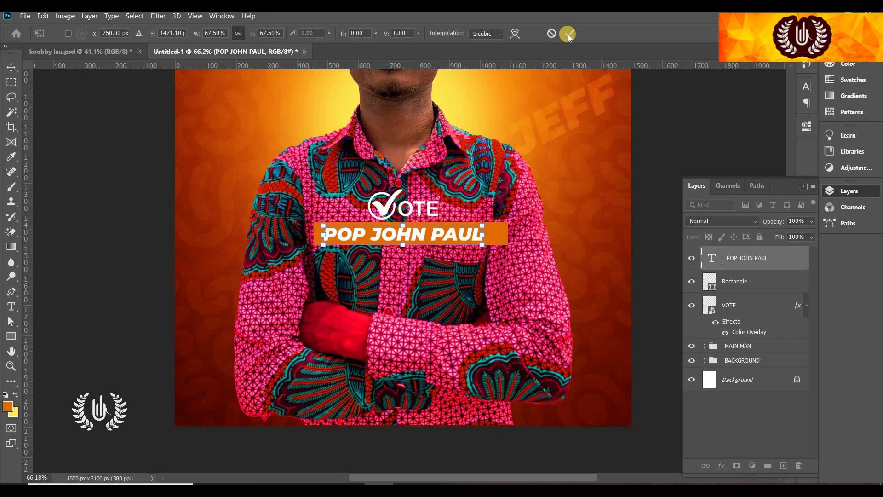
key("Return")
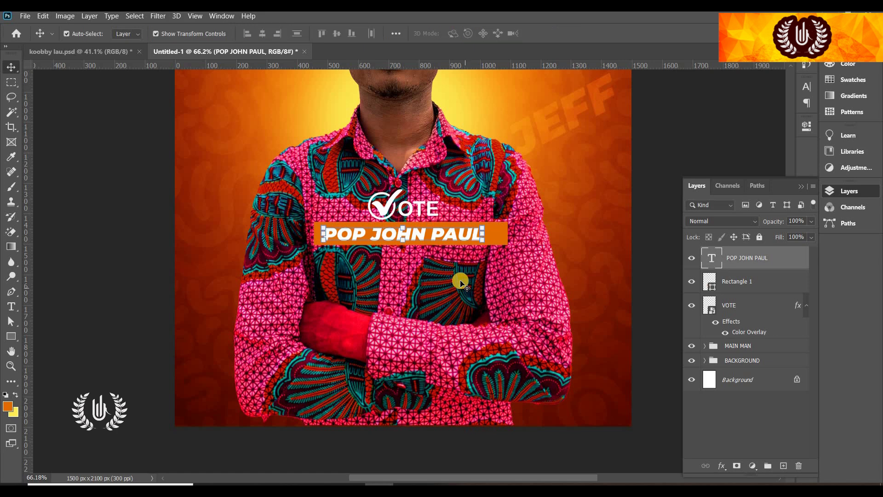
left_click(162, 223)
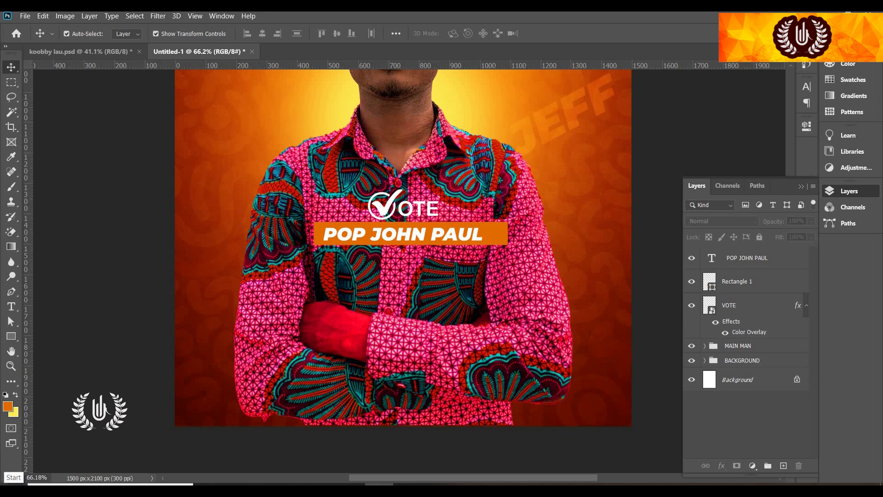
Draw two parallel white horizontal lines across the shirt with the Line tool
left_click(14, 340)
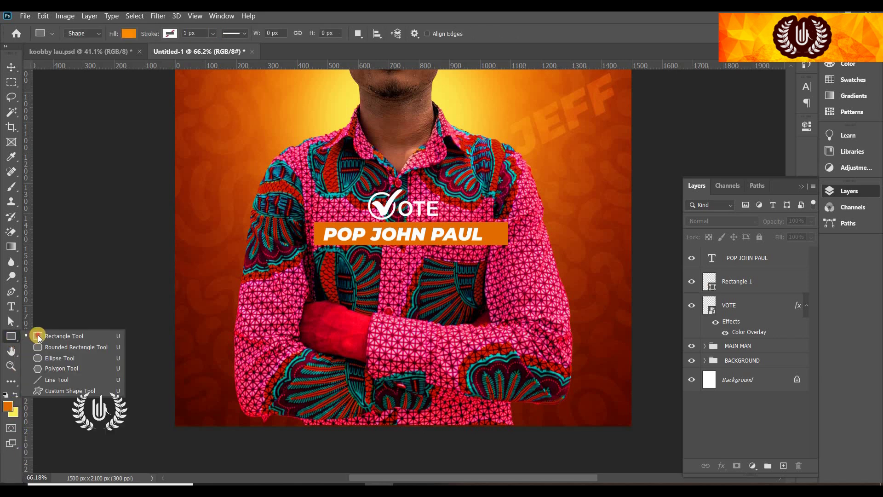
right_click(11, 336)
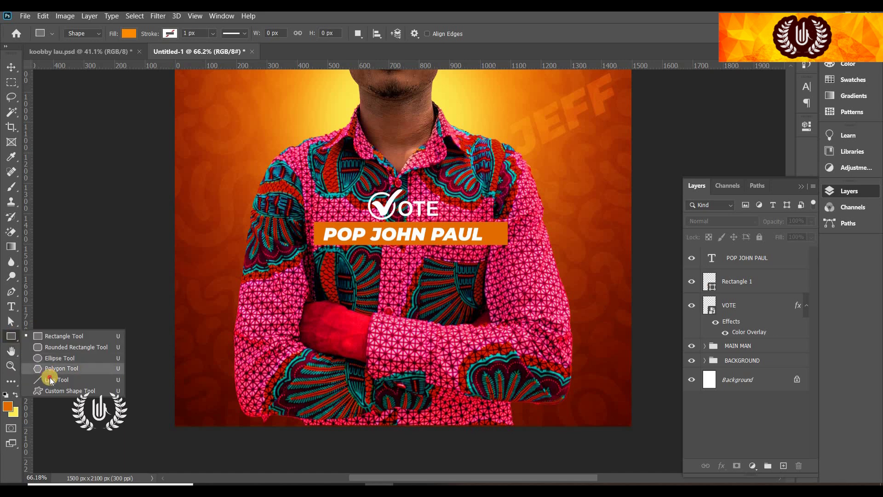
key("Return")
left_click(131, 33)
left_click(58, 86)
left_click_drag(247, 290, 552, 291)
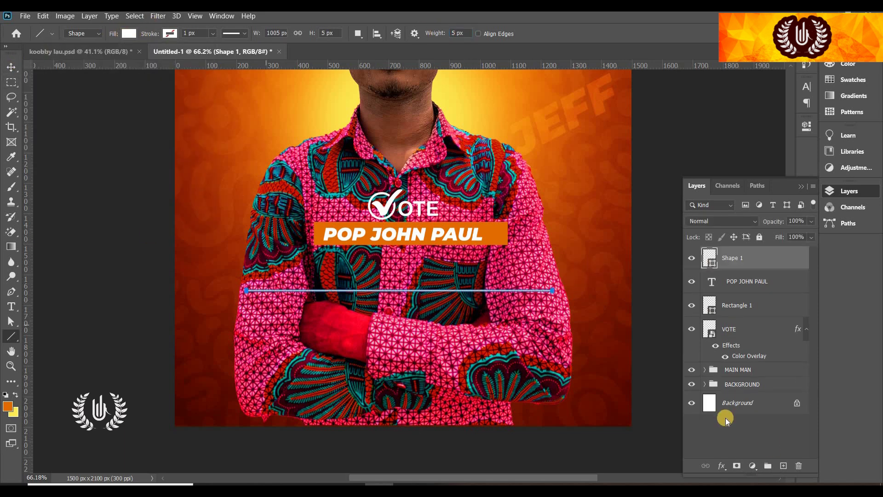
left_click(783, 465)
left_click_drag(247, 320, 552, 319)
key("v")
Add the text GENERAL COURSE between the two white lines
left_click(11, 306)
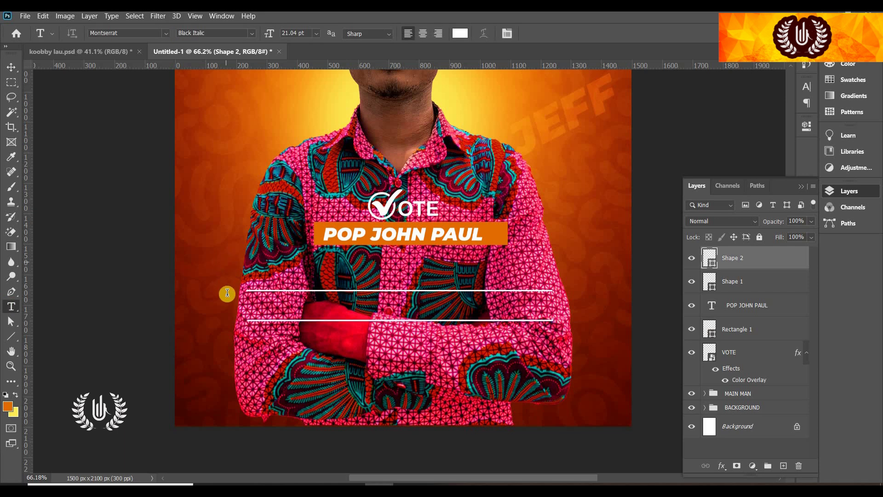
left_click(257, 316)
type("GENERAL COURSE")
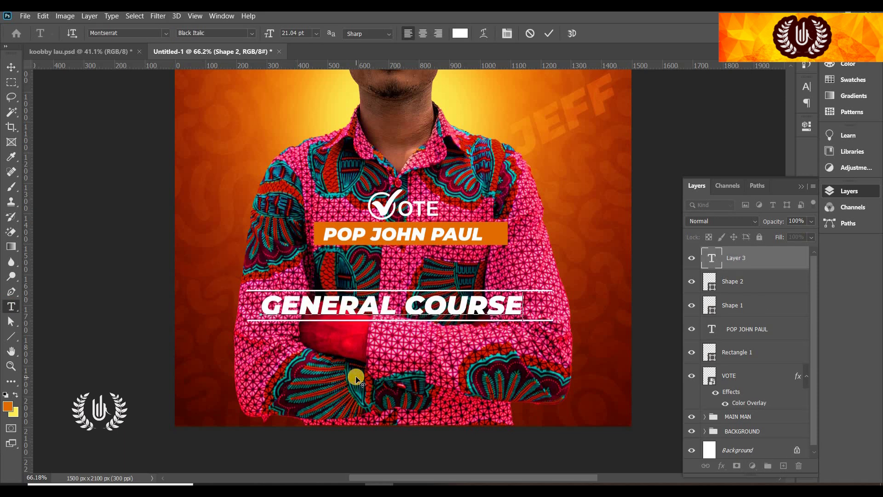
left_click(549, 33)
Add REPRESENTATIVE in SemiBold below GENERAL COURSE and start scaling it down
left_click(372, 344)
type("REPRESENTATI")
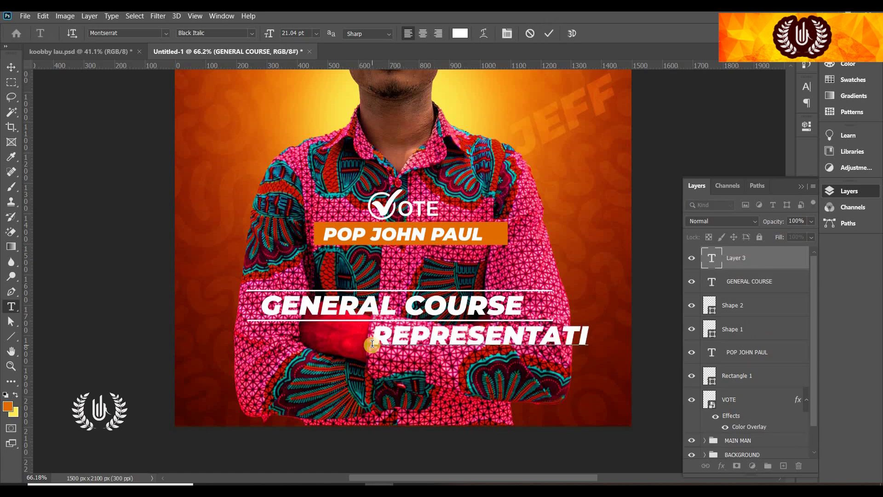
type("VE")
key("ctrl+a")
left_click_drag(439, 390, 342, 390)
left_click(251, 33)
left_click(228, 135)
left_click(548, 33)
left_click(11, 66)
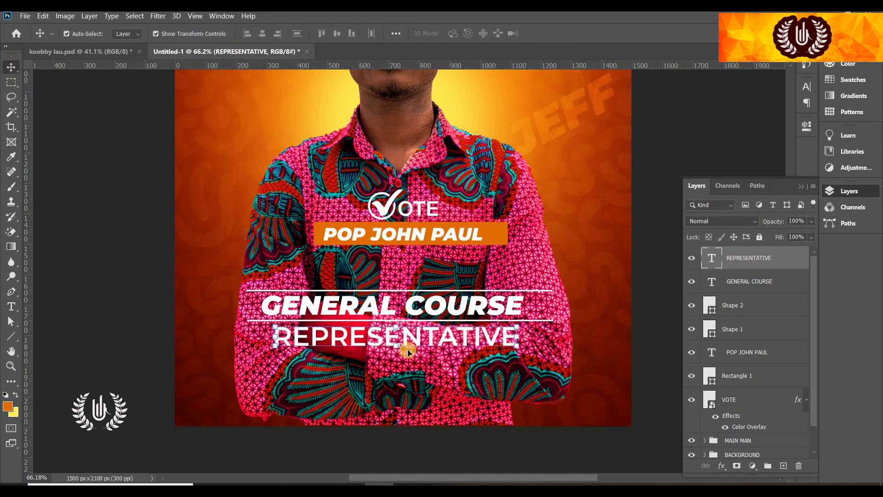
left_click_drag(396, 348, 396, 340)
Apply the REPRESENTATIVE resize, check behind the man, and add a new Layer 3 above MAIN MAN
key("Return")
scroll(747, 412, "down", 1)
left_click(748, 413)
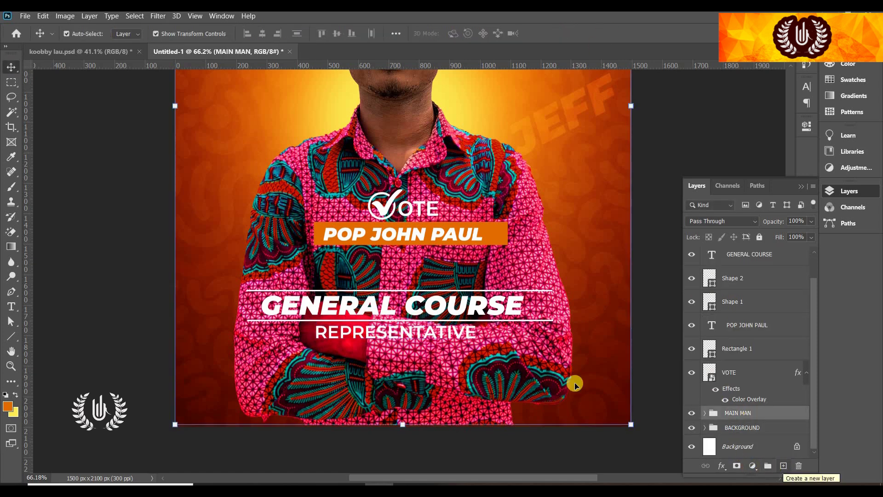
key("ctrl+0")
left_click(607, 303, "ctrl")
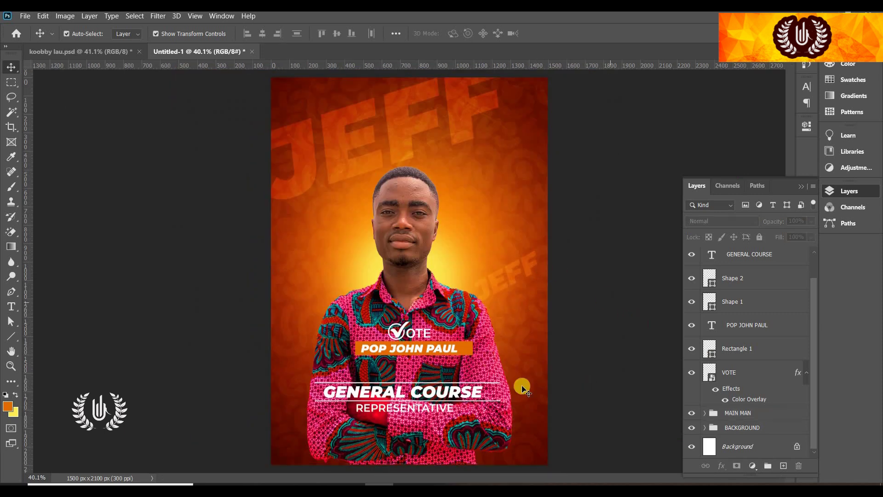
left_click(761, 414)
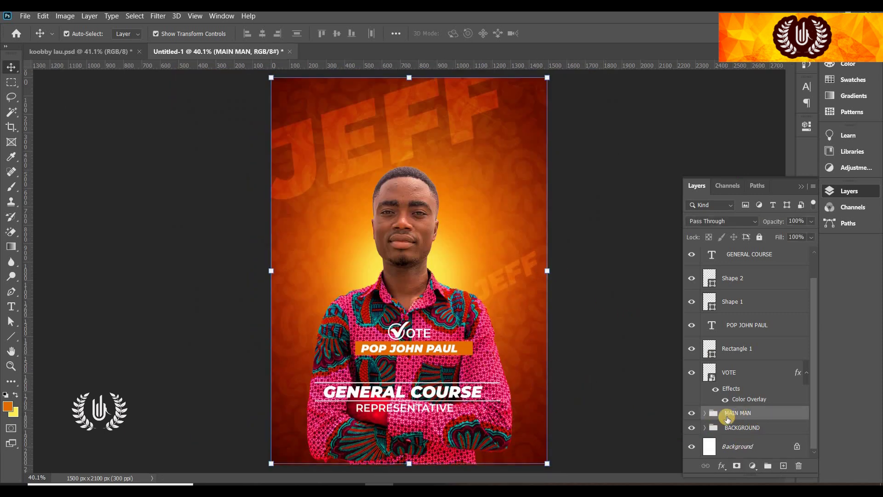
left_click(690, 413)
left_click(691, 414)
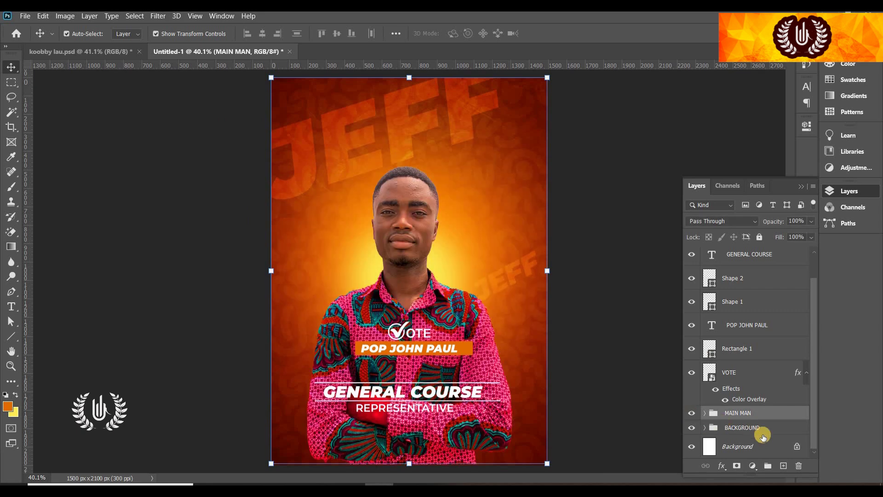
left_click(783, 464)
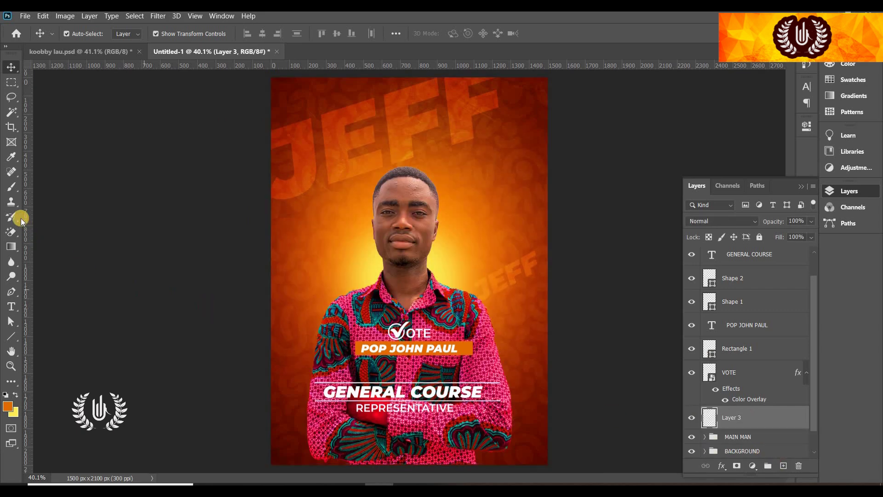
Choose the soft Brush and sample dark red from the poster's lower-left edge
left_click(15, 195)
left_click(69, 183)
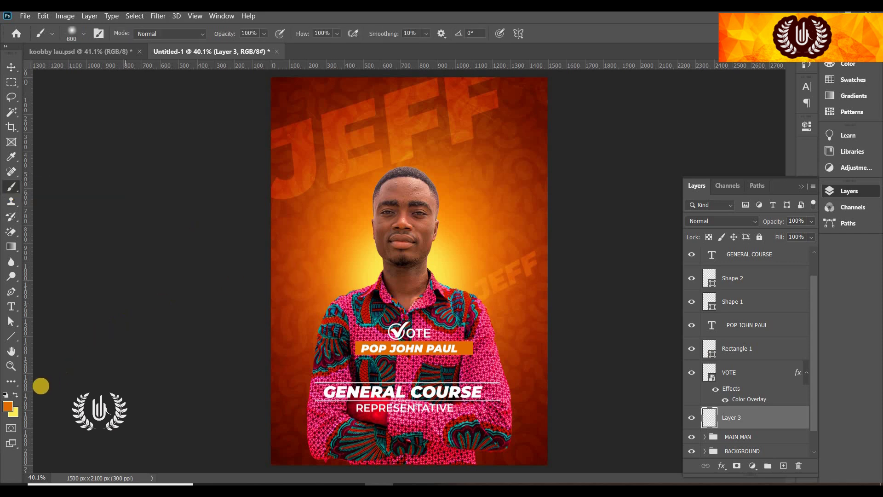
left_click(8, 406)
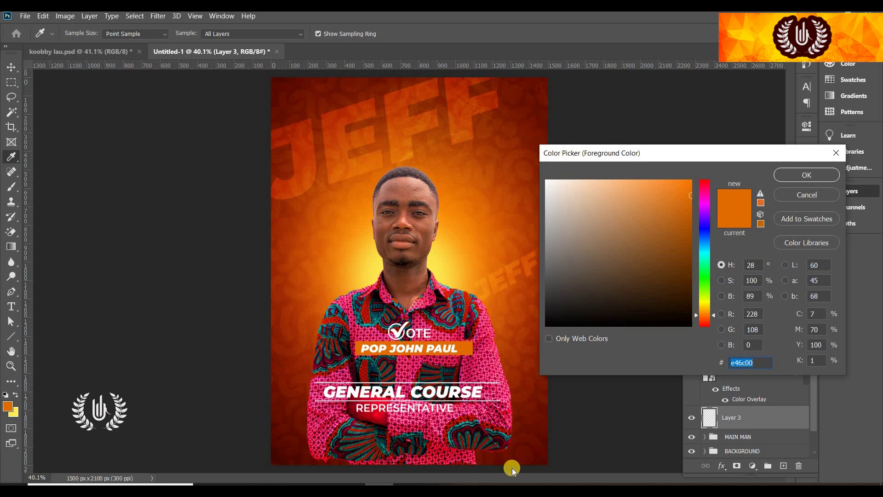
left_click(282, 419)
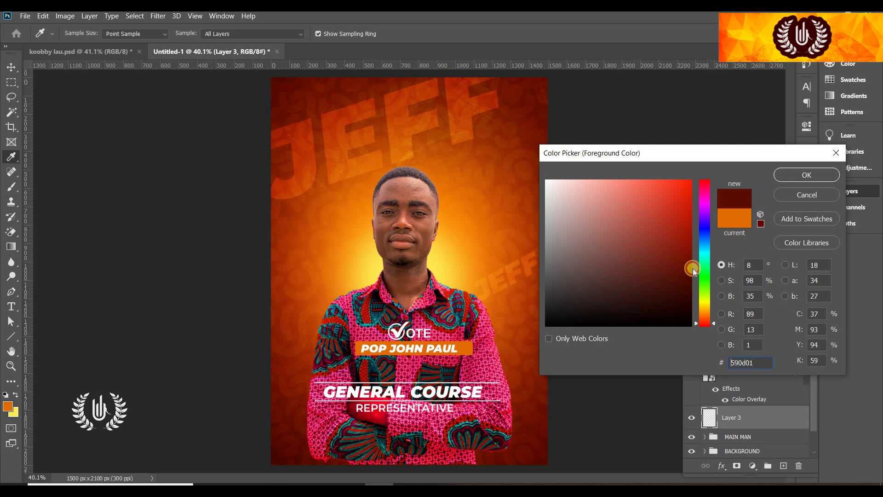
key("Return")
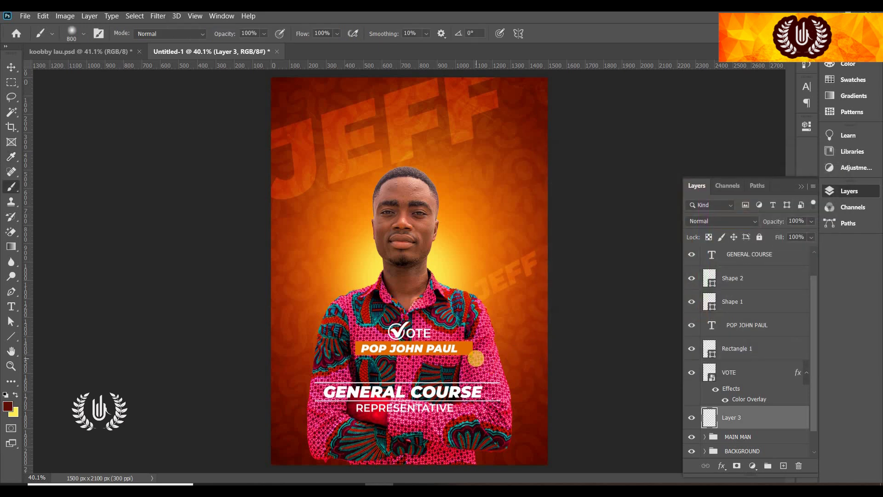
Enlarge the brush to 1100 and paint a dark red wash across the lower poster
key("bracketright")
key("bracketright")
key("bracketright")
scroll(500, 364, "down", 2)
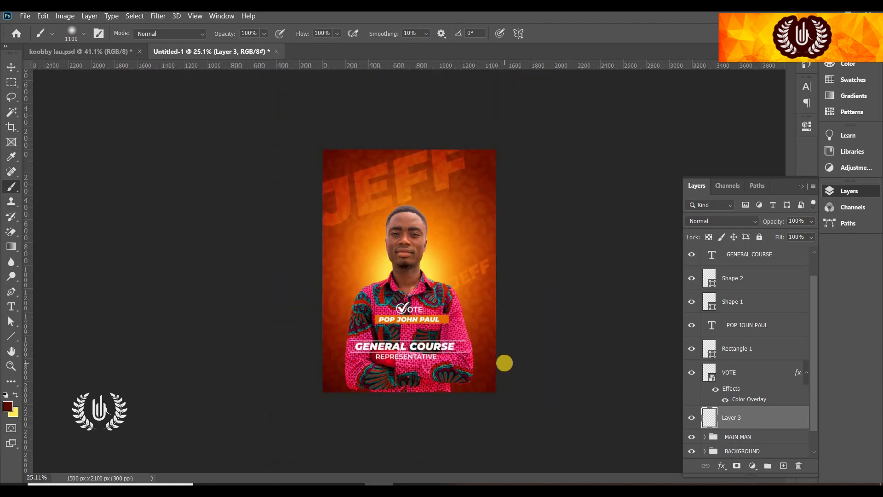
mouse_move(493, 371)
left_mouse_down()
mouse_move(468, 398)
mouse_move(330, 381)
mouse_move(322, 297)
left_mouse_up()
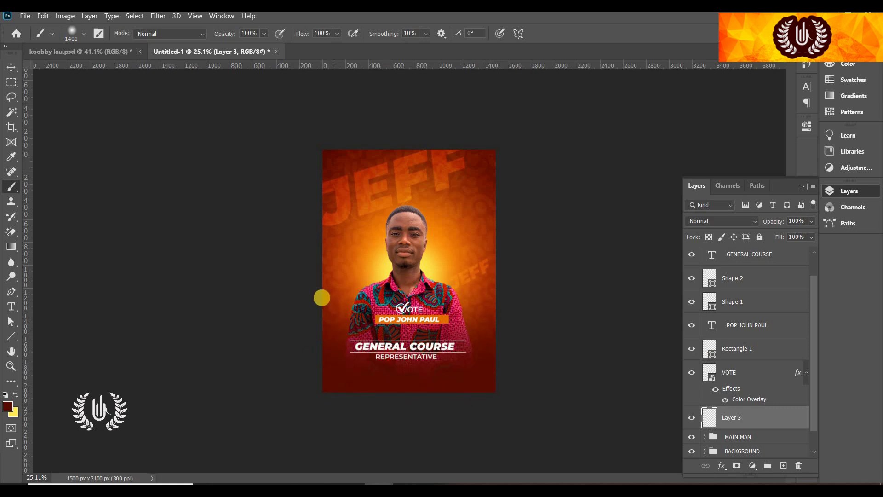
left_click(11, 67)
left_click(548, 397)
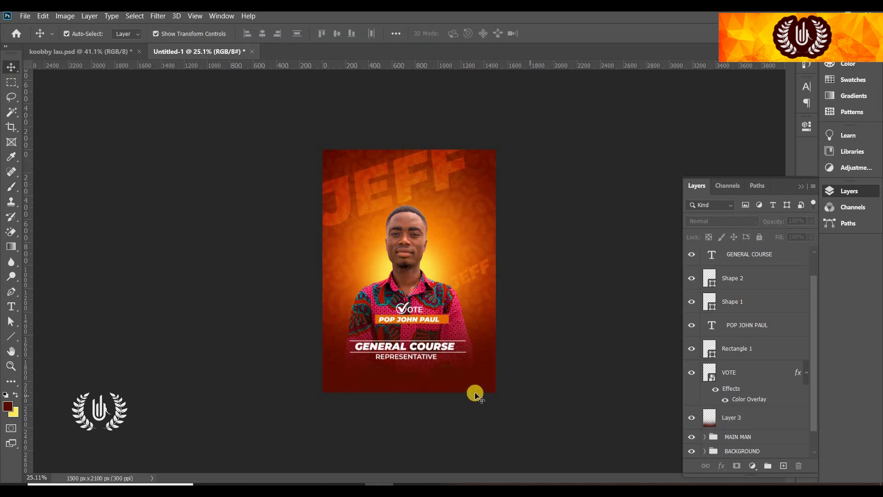
scroll(475, 395, "up", 5)
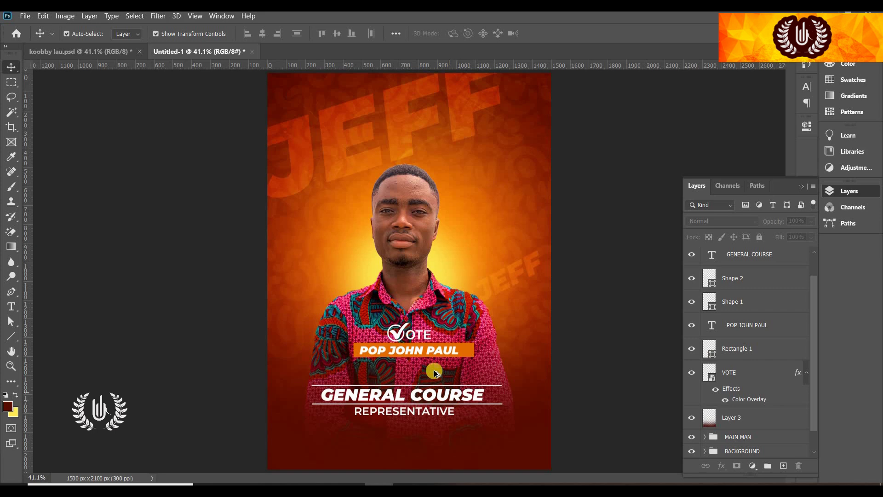
scroll(429, 303, "down", 4)
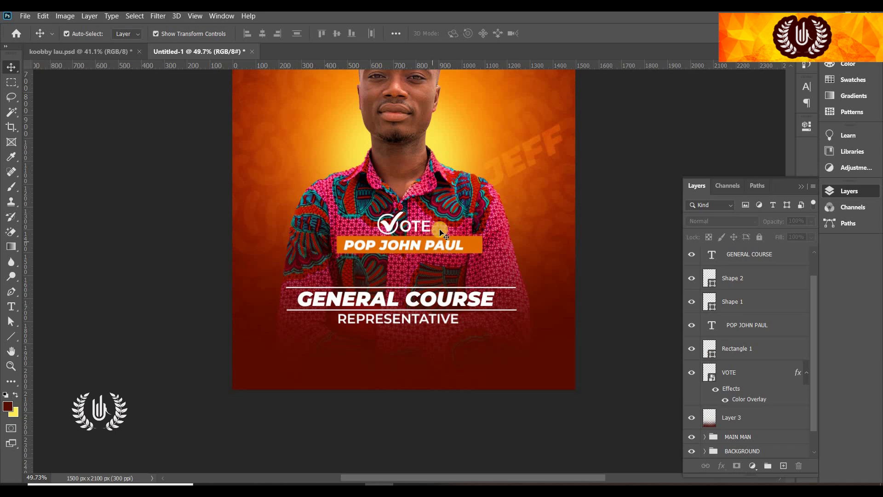
Add a Bold Italic 'MOTTO:' label below REPRESENTATIVE, shrinking it slightly and shifting it right
scroll(374, 326, "up", 2)
key("t")
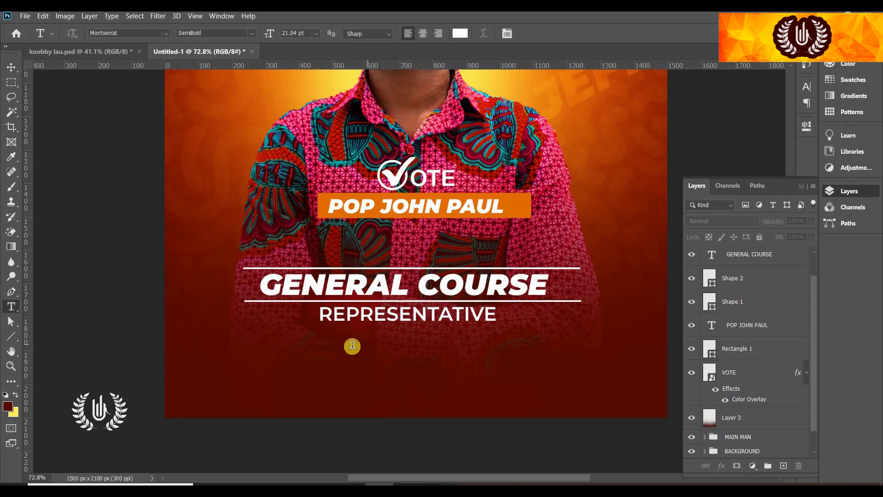
left_click(350, 352)
type("MOTTO:")
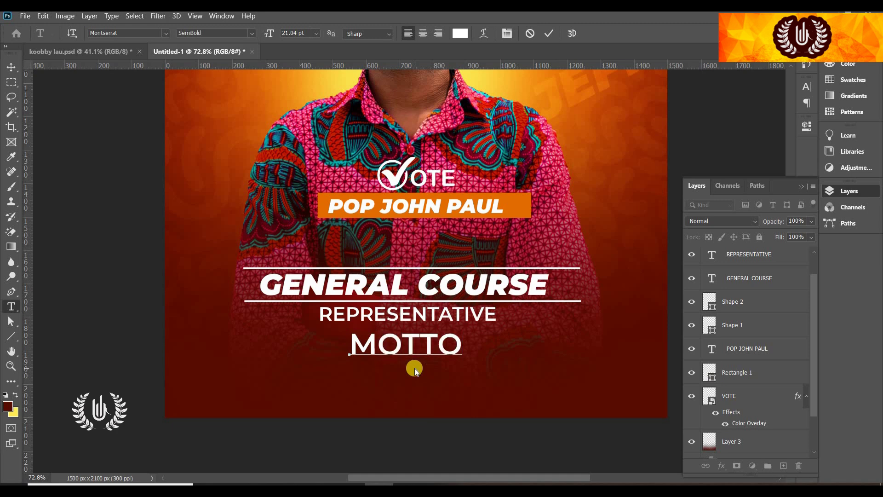
key("ctrl+a")
left_click(215, 33)
left_click(216, 161)
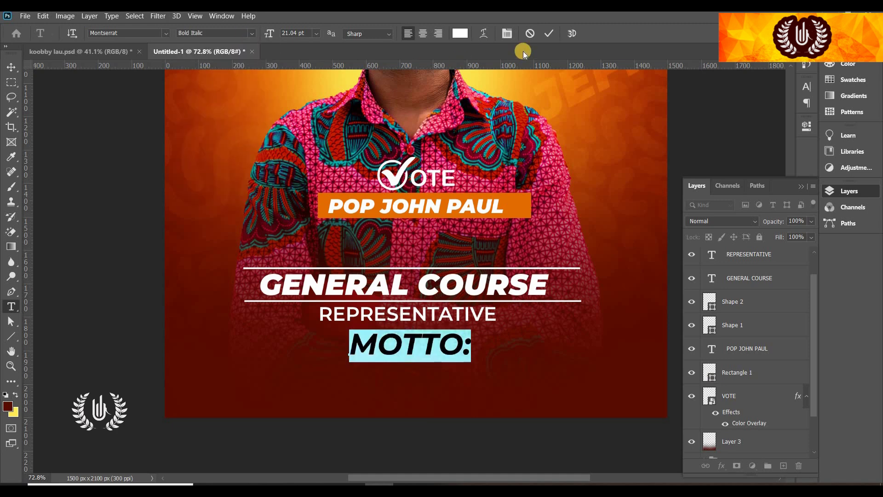
left_click(549, 33)
key("ctrl+t")
left_click_drag(478, 345, 437, 343)
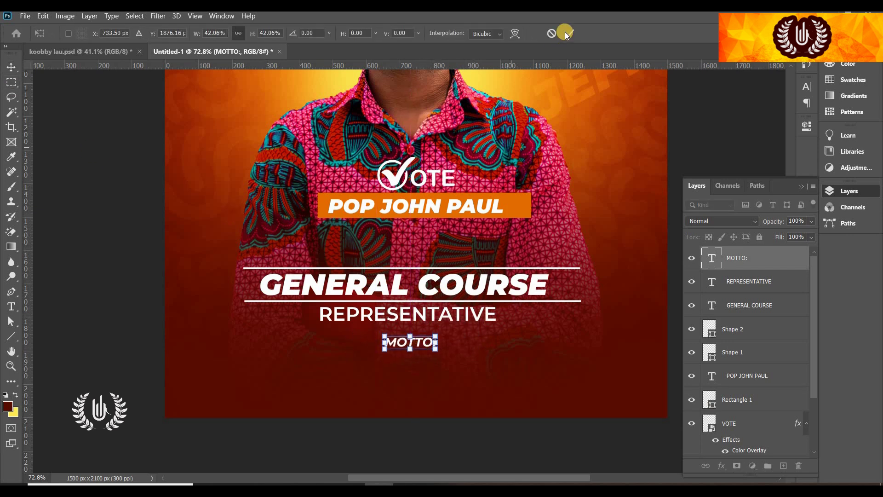
scroll(434, 288, "down", 1)
key("Return")
Draw a bright green rectangle bar under MOTTO: and align it
key("u")
left_click(168, 33)
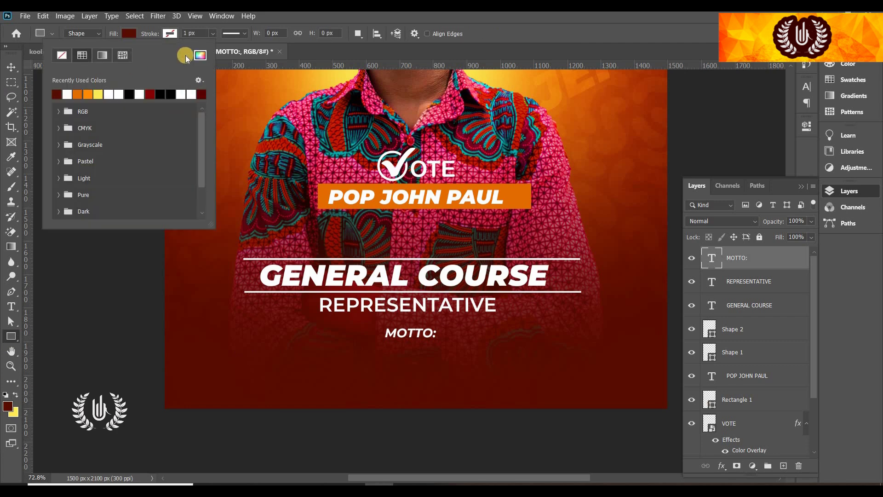
left_click(200, 55)
left_click(702, 275)
left_click(682, 262)
left_click(806, 175)
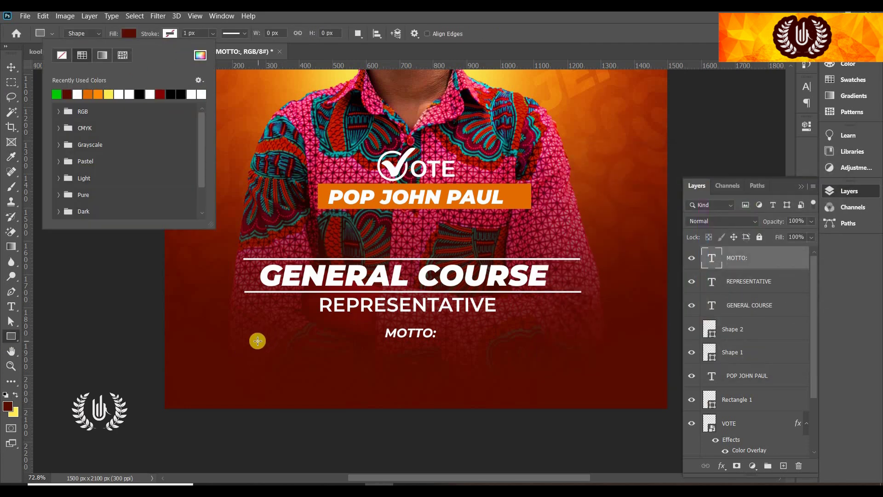
left_click_drag(273, 339, 564, 362)
left_click(11, 66)
left_click_drag(353, 351, 351, 352)
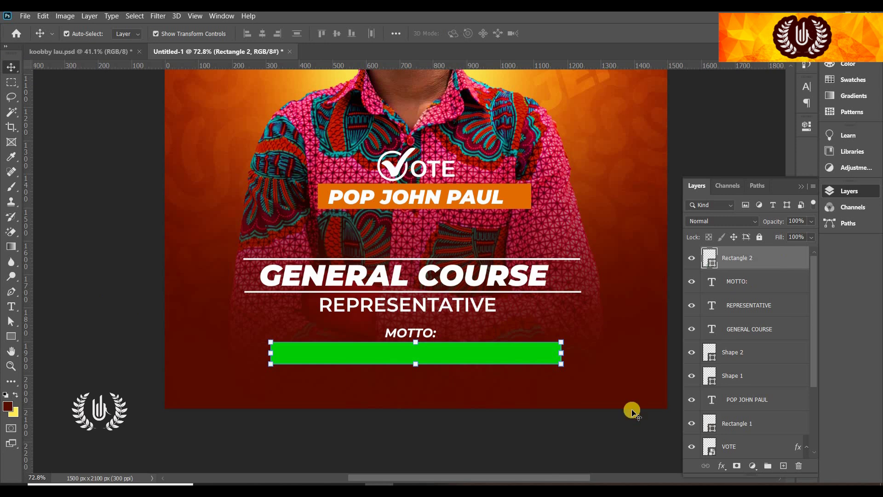
left_click_drag(522, 478, 539, 478)
Type the motto on the green bar at 11 pt, narrowed and centred to fit
left_click(11, 306)
left_click(250, 364)
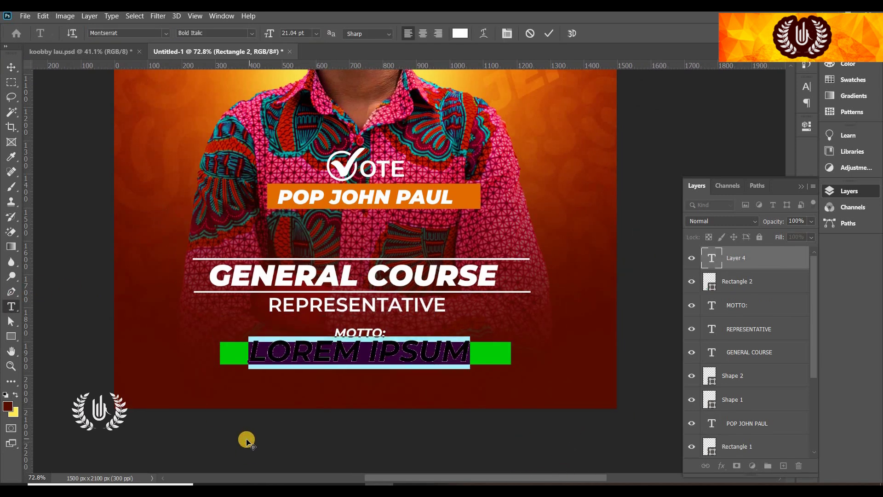
type("SERVICE")
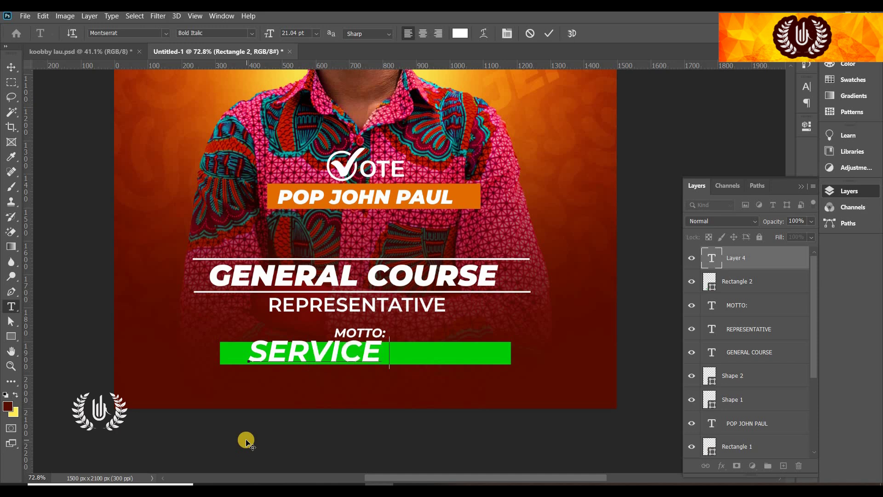
type(" TO MANKIND IS")
key("ctrl+a")
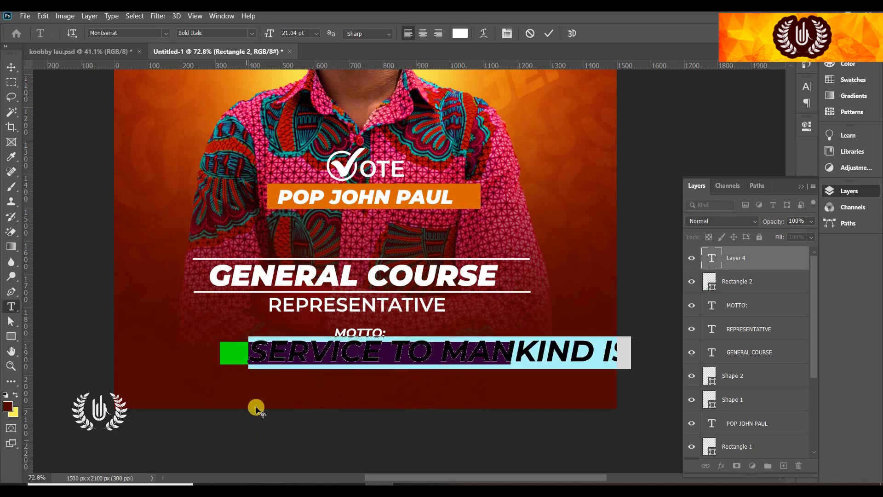
key("ctrl+shift+comma")
key("ctrl+shift+comma")
key("ctrl+shift+comma")
key("ctrl+shift+comma")
key("ctrl+shift+comma")
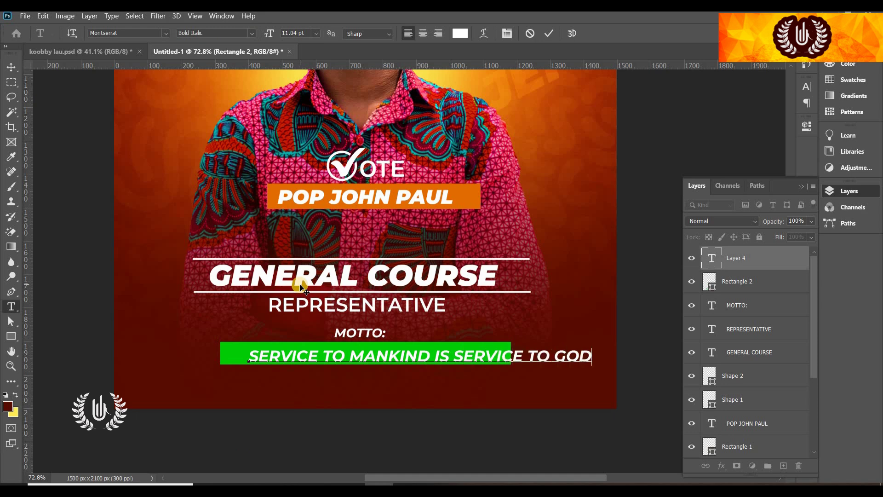
left_click(548, 33)
key("ctrl+t")
left_click_drag(591, 356, 471, 357)
left_click(569, 33)
scroll(347, 382, "down", 1)
scroll(347, 382, "down", 1)
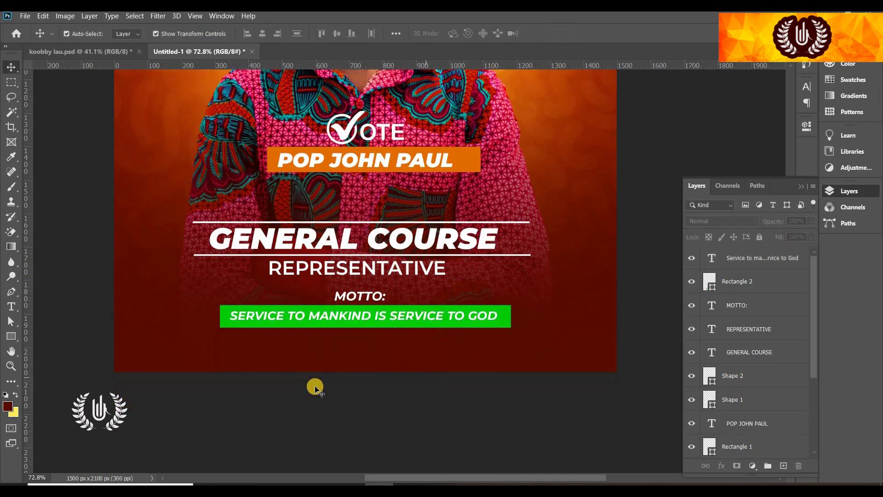
Add a Black Italic '#2' label below the green motto bar
key("t")
left_click(282, 349)
type("#2")
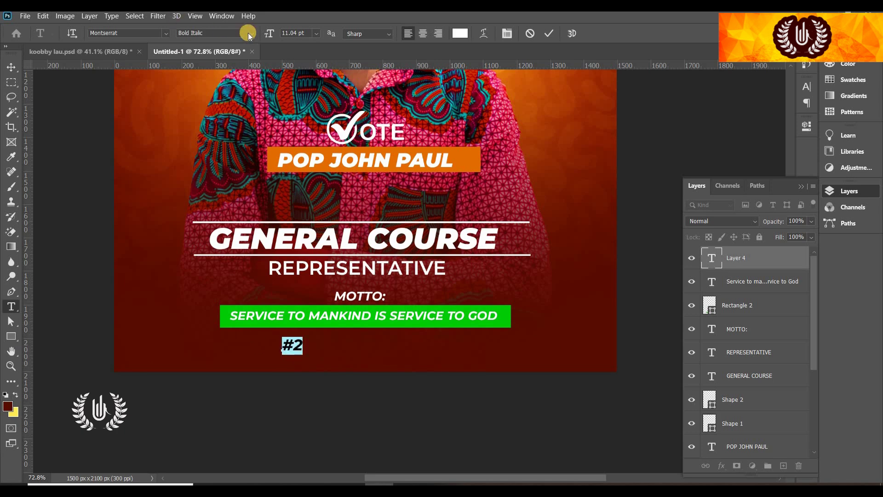
left_click(247, 33)
left_click(242, 184)
left_click(248, 33)
left_click(244, 199)
left_click(547, 33)
key("v")
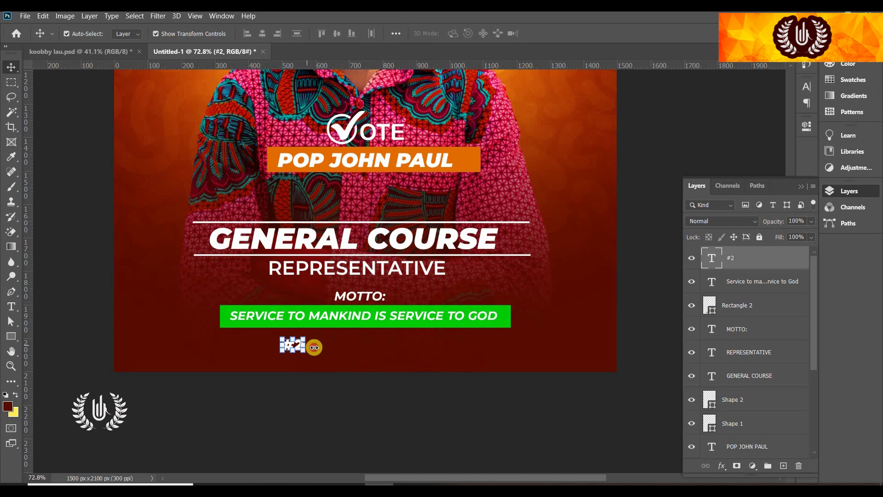
Draw an orange rectangle bar right of #2 and nudge #2 beside it
left_click(11, 337)
left_click_drag(314, 339, 458, 356)
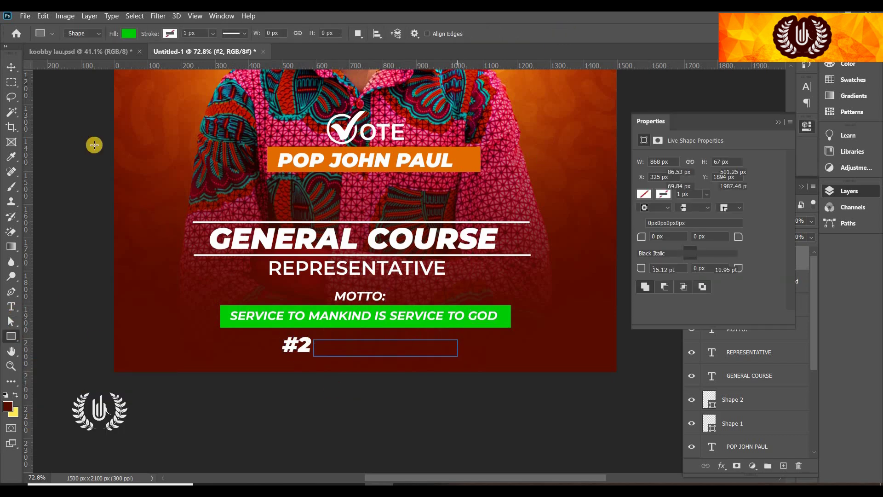
left_click(643, 194)
left_click(675, 256)
left_click(778, 122)
key("v")
left_click_drag(307, 357, 303, 360)
left_click(322, 352)
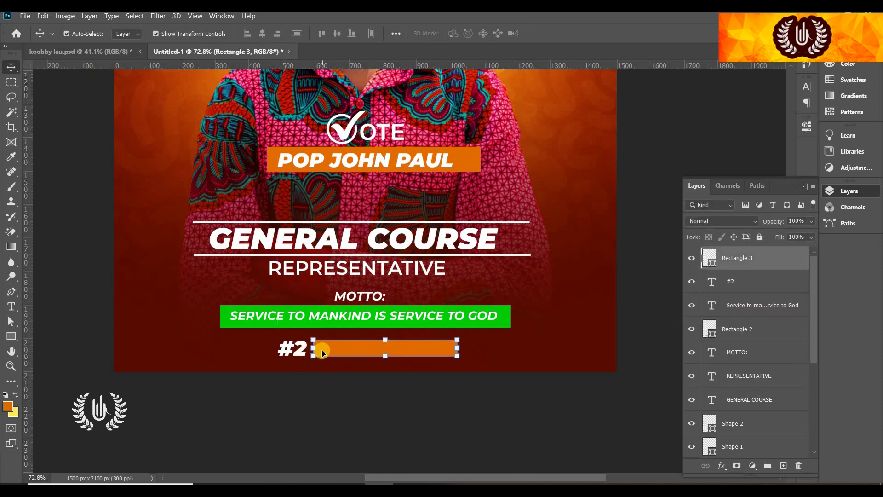
Place a text layer on the orange bar and set its colour to white
key("t")
left_click(148, 292)
left_click_drag(318, 352, 319, 353)
left_click(460, 33)
left_click(550, 179)
left_click(812, 173)
Change the text to 'ON THE TOILET PAPER' and narrow it to fit the orange bar
key("ctrl+a")
type("ON")
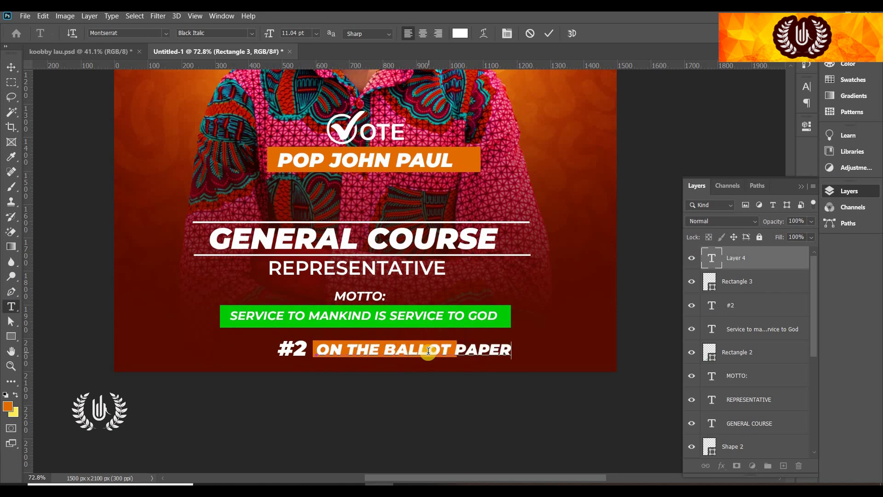
left_click_drag(451, 350, 385, 351)
type("TOILET")
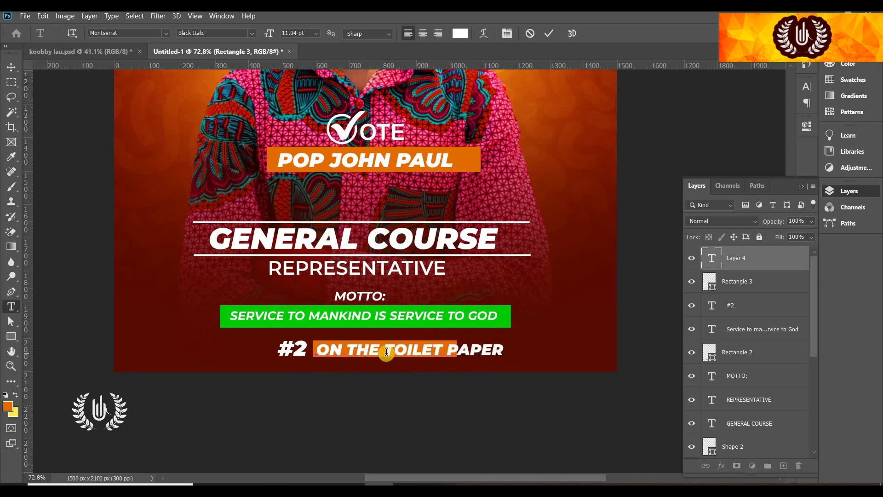
left_click(547, 36)
left_click(14, 70)
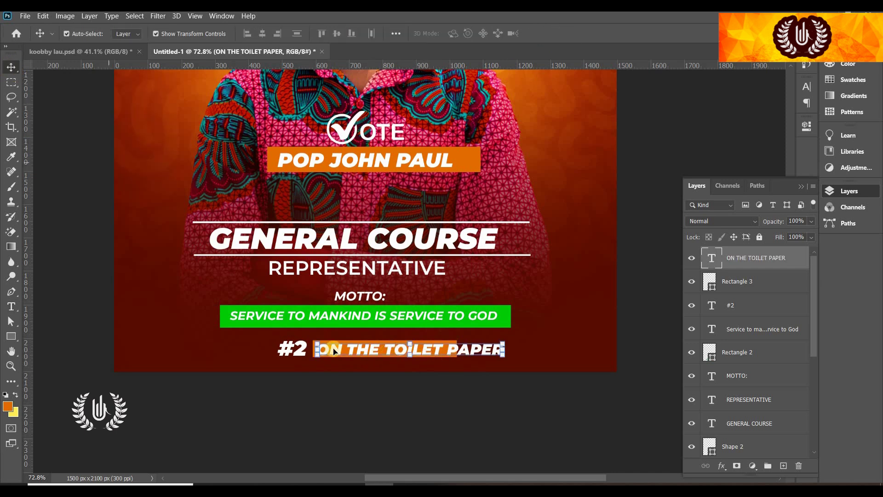
left_click_drag(484, 349, 450, 352)
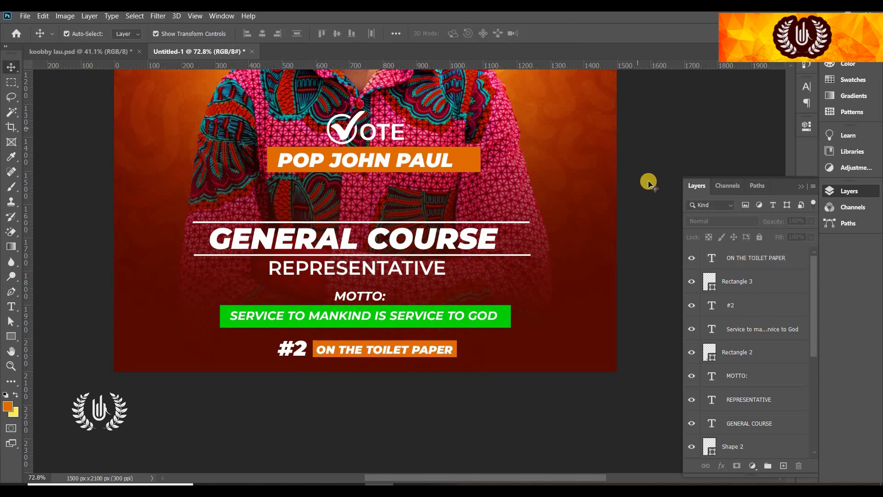
key("ctrl+0")
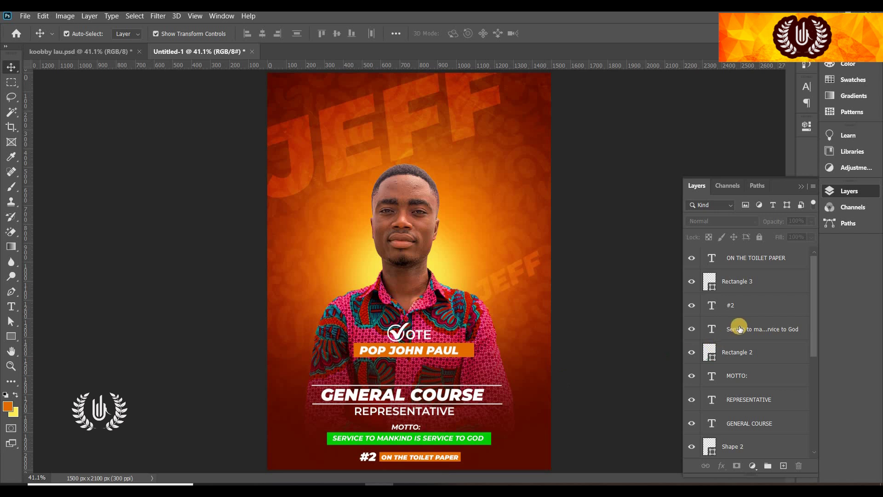
left_click(752, 262)
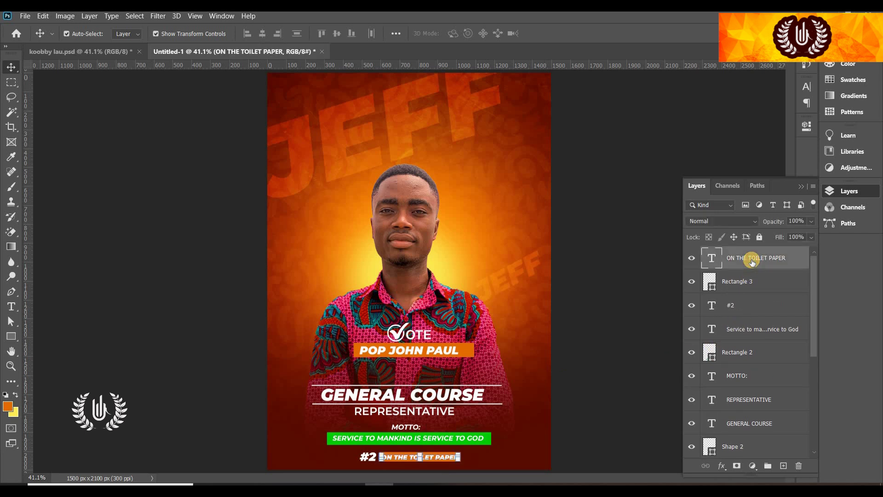
scroll(764, 320, "down", 5)
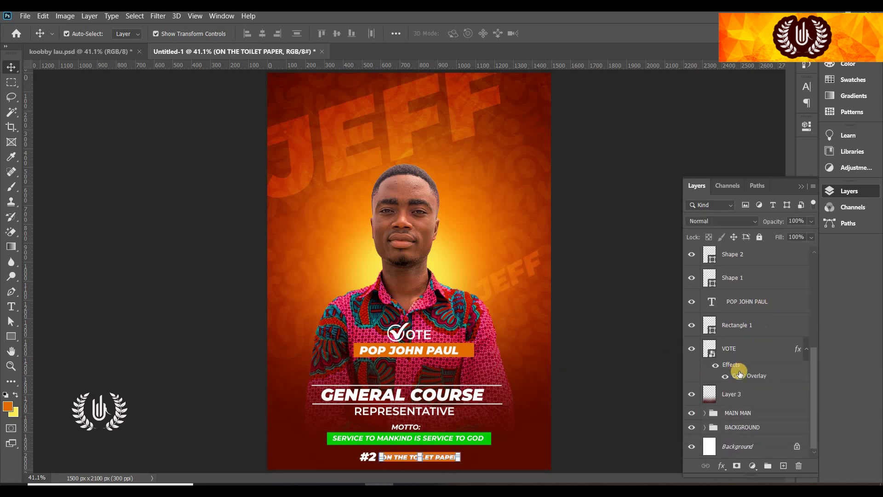
left_click(743, 394, "shift")
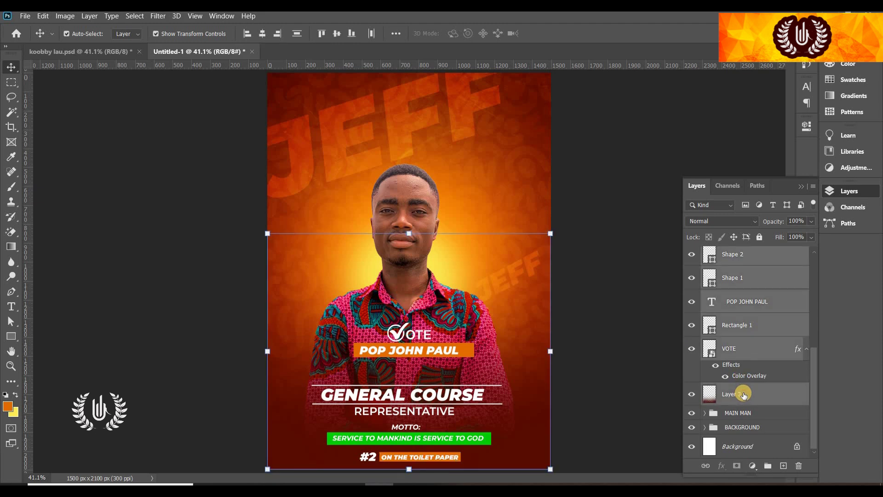
key("ctrl+g")
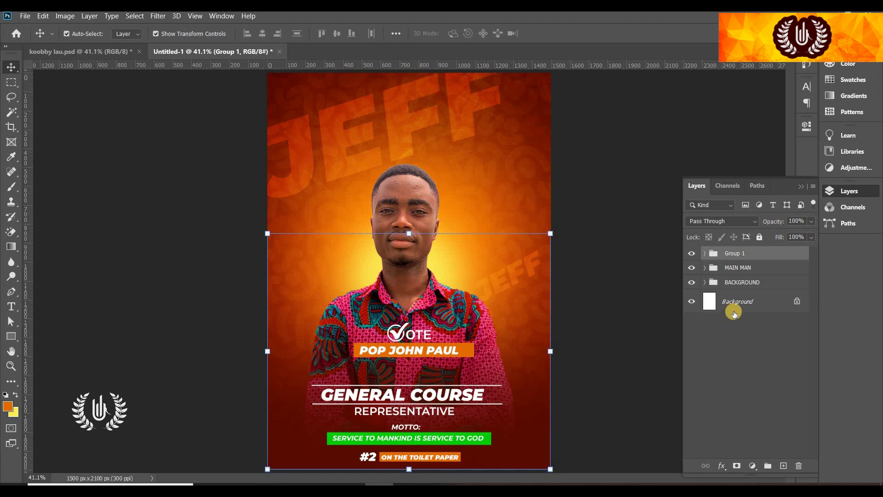
left_click(691, 254)
left_click(692, 254)
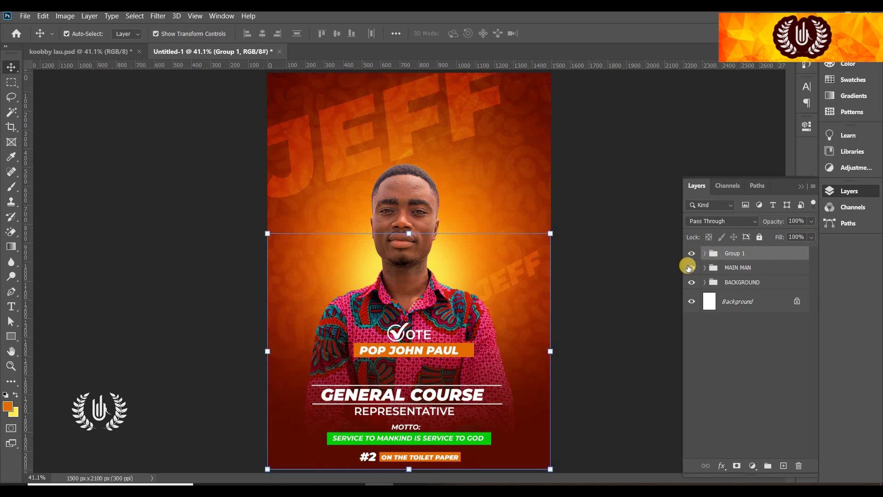
left_click(635, 276)
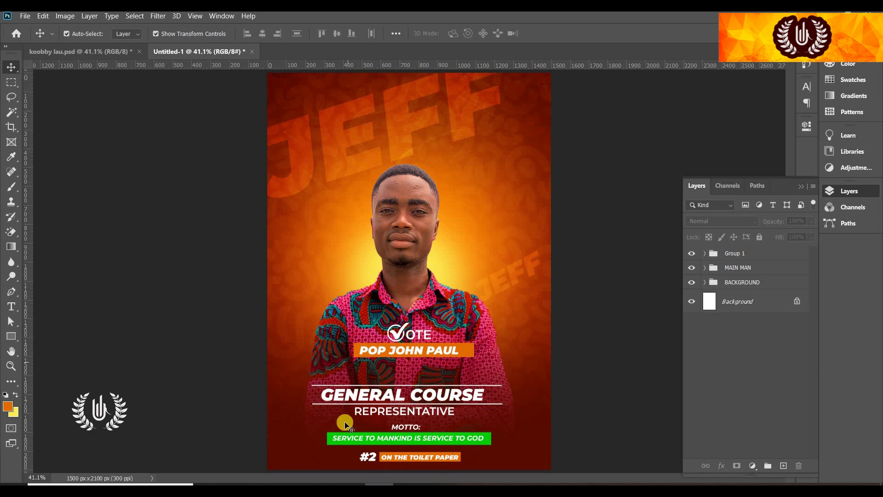
Draw a 144 px green circle with the Ellipse Tool and move it just below the name bar
scroll(424, 414, "up", 5)
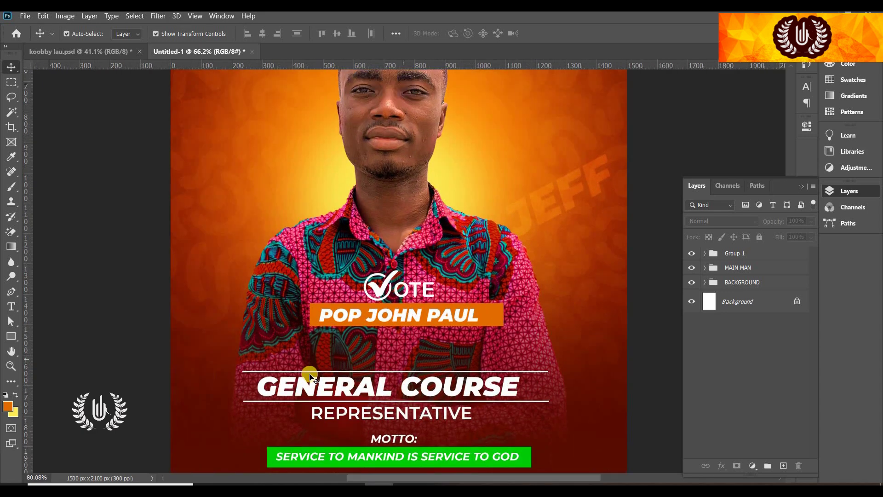
left_click(18, 338)
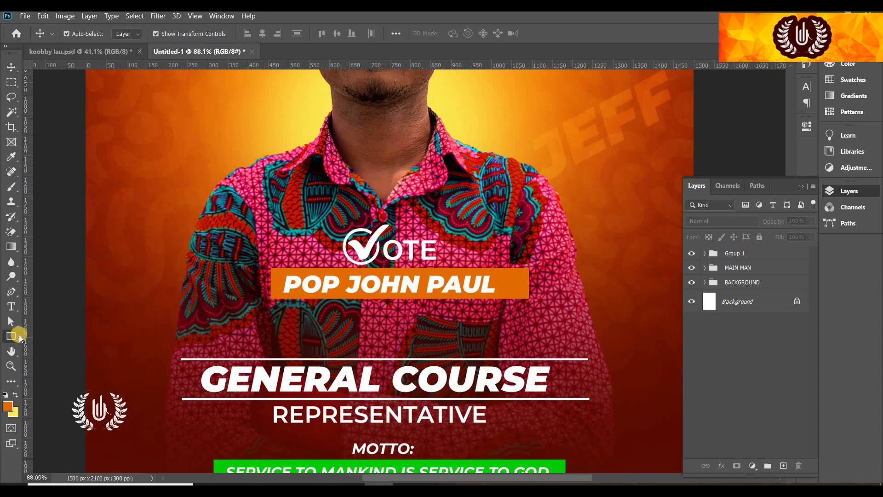
left_click(105, 358)
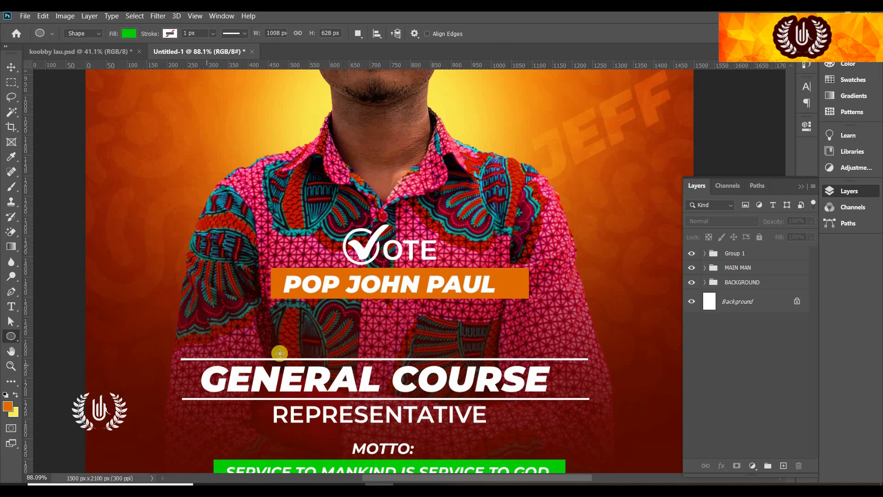
left_click_drag(390, 361, 437, 403)
left_click(11, 67)
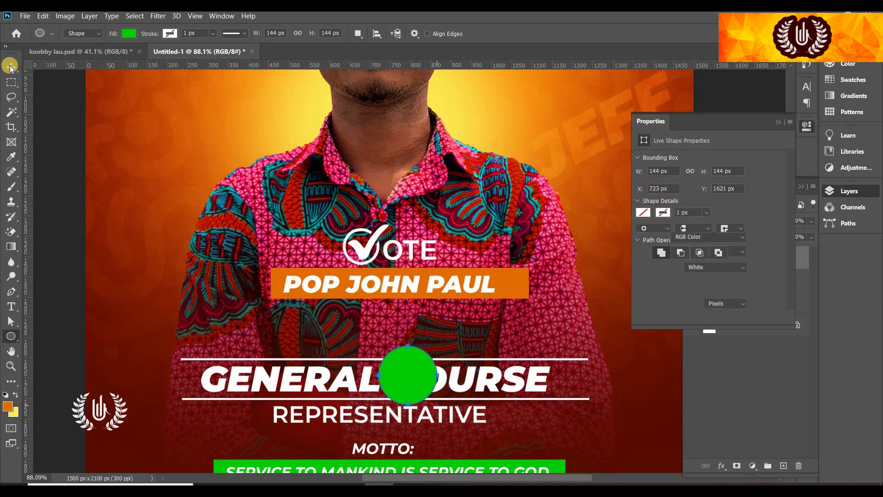
left_click(400, 378)
left_click_drag(386, 349, 377, 346)
left_click(776, 123)
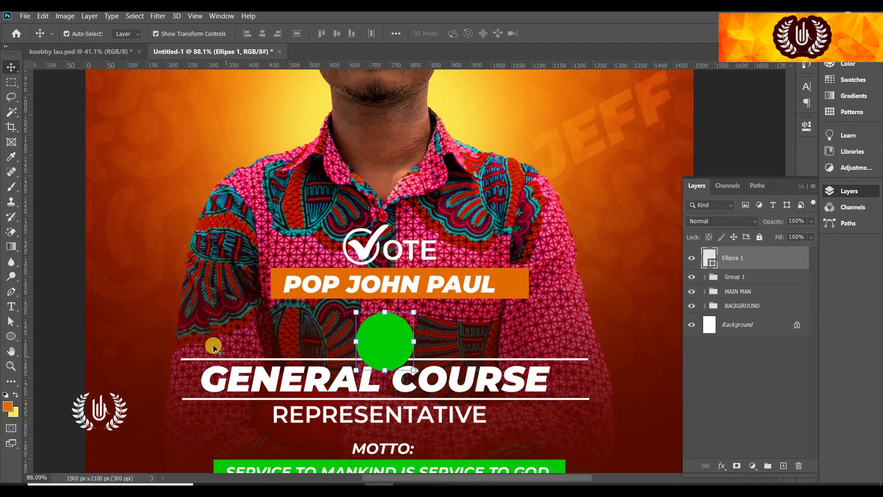
Type a first 'AS' text near the circle, then discard the misplaced layer
key("t")
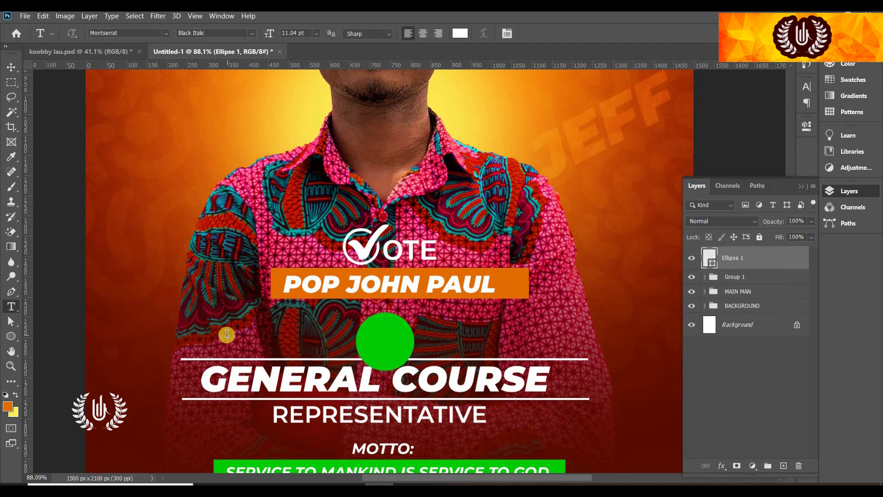
left_click(227, 333)
type("AS")
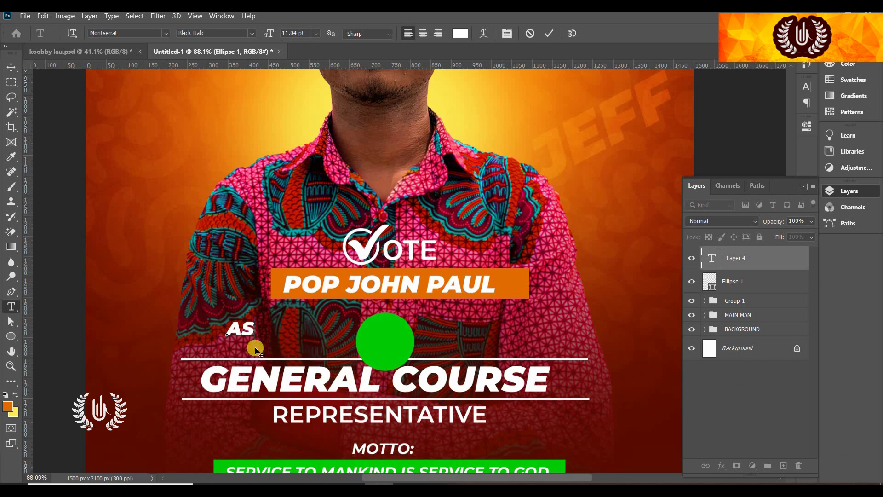
left_click_drag(258, 338, 372, 431)
scroll(371, 270, "down", 5)
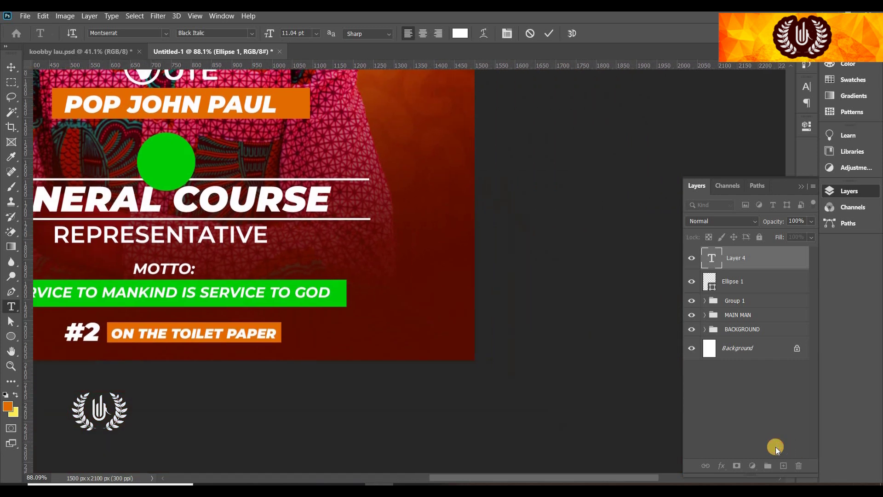
left_click(523, 34)
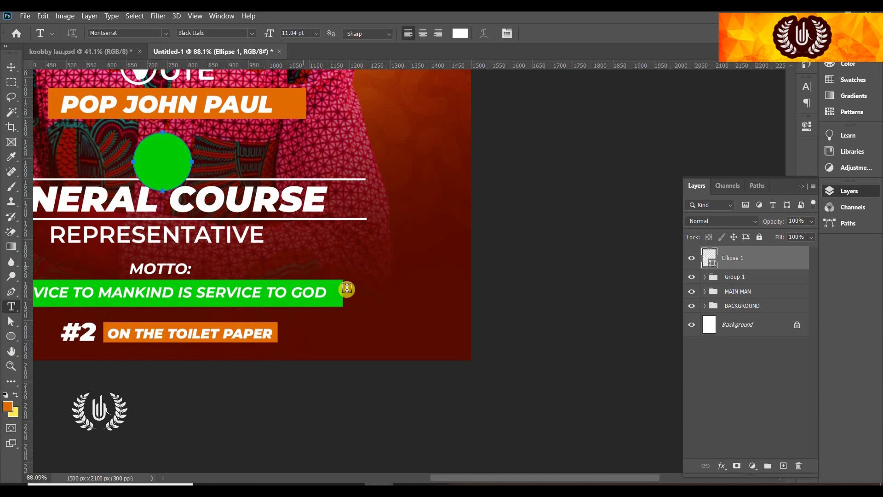
scroll(346, 289, "down", 5)
scroll(207, 212, "up", 2)
scroll(207, 212, "up", 1)
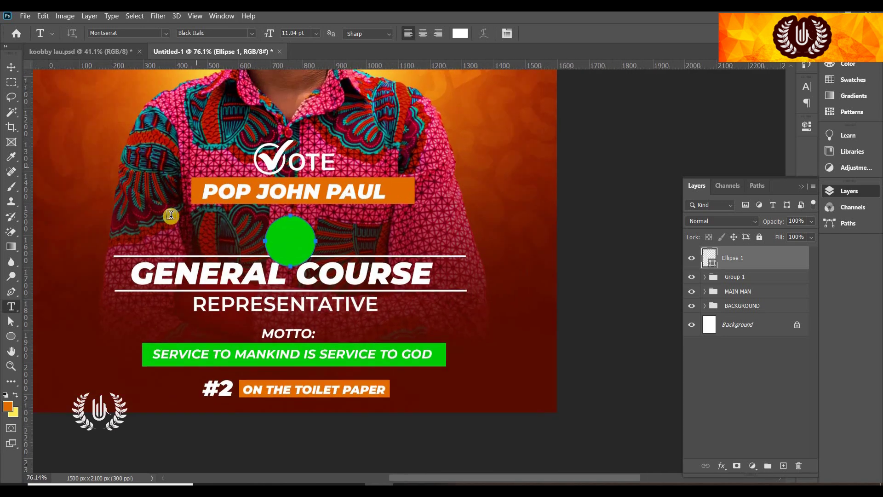
Retype 'AS' and centre it in the green circle, then fit the poster in view
left_click(146, 215)
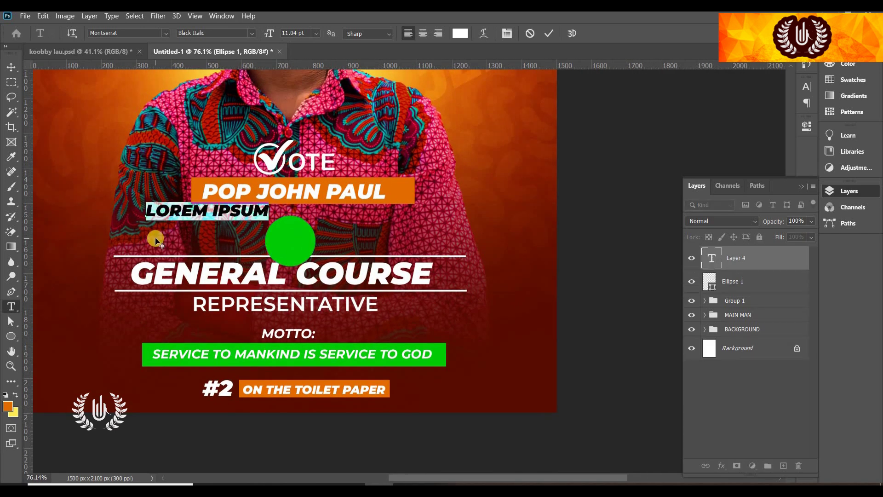
type("AS")
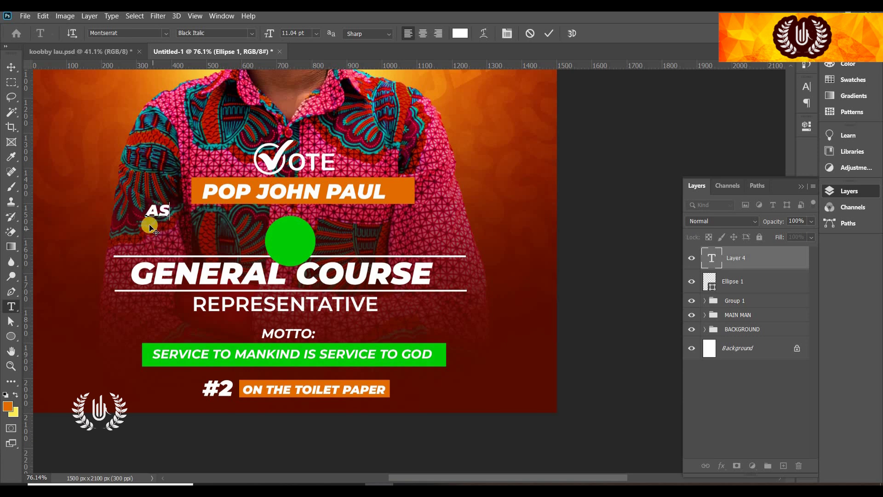
left_click_drag(150, 227, 288, 256)
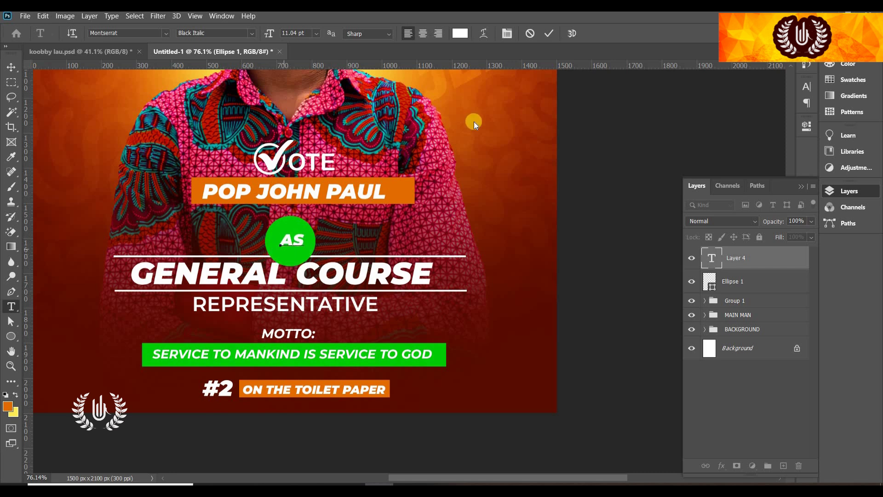
left_click(549, 32)
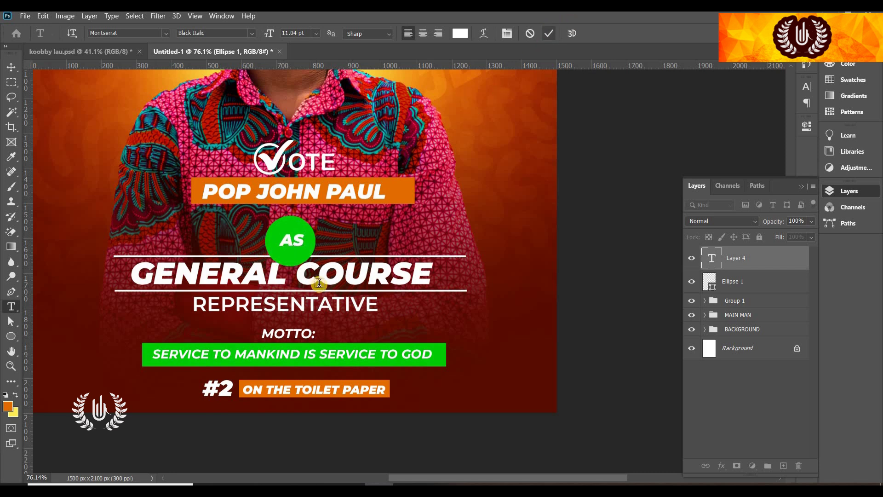
left_click(11, 67)
key("ctrl+0")
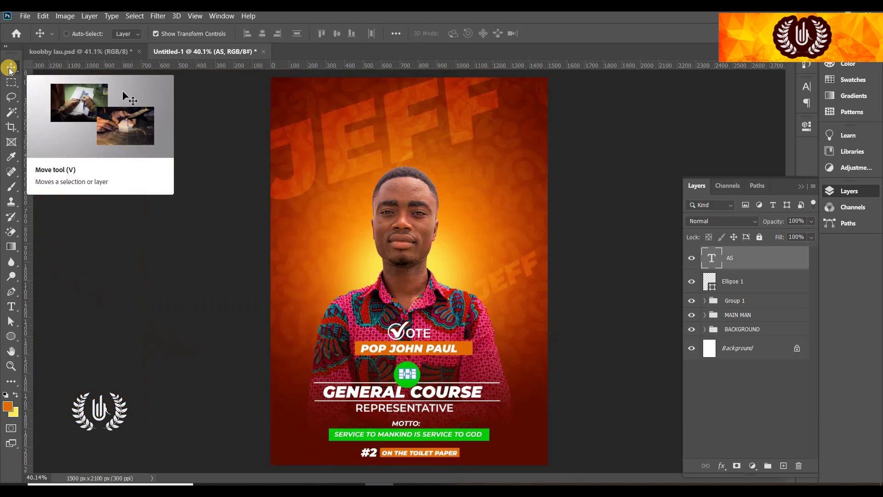
Nudge AS within the circle and move the AS and Ellipse 1 layers into Group 1
left_click(580, 394)
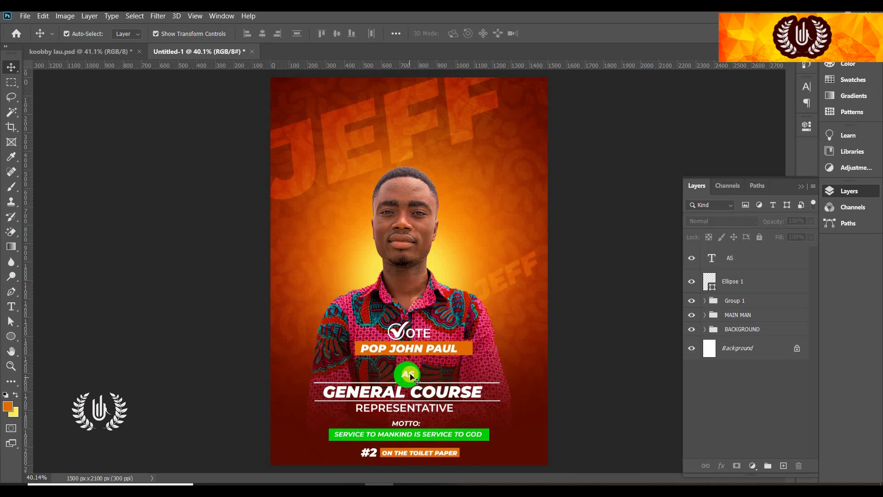
left_click_drag(411, 376, 408, 375)
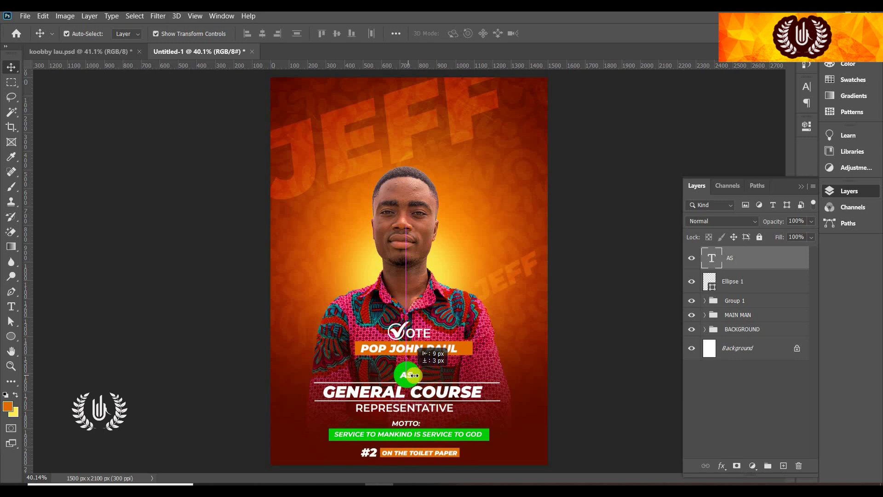
left_click(555, 350)
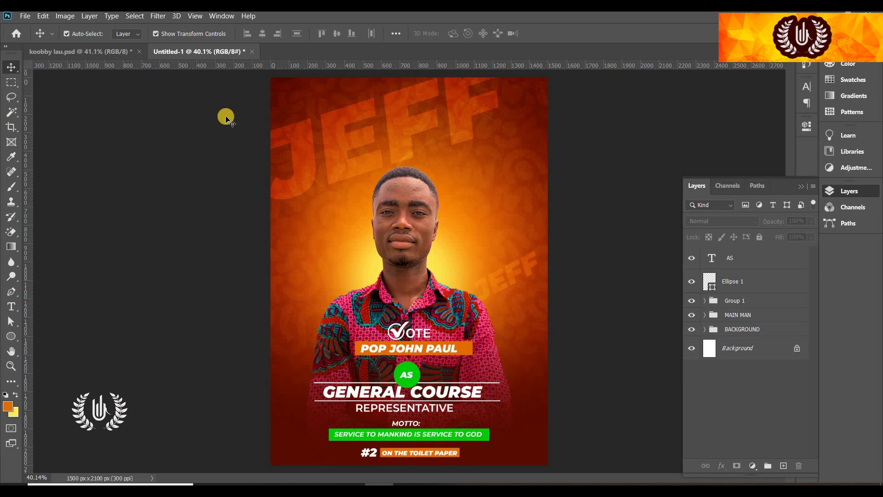
left_click(740, 259)
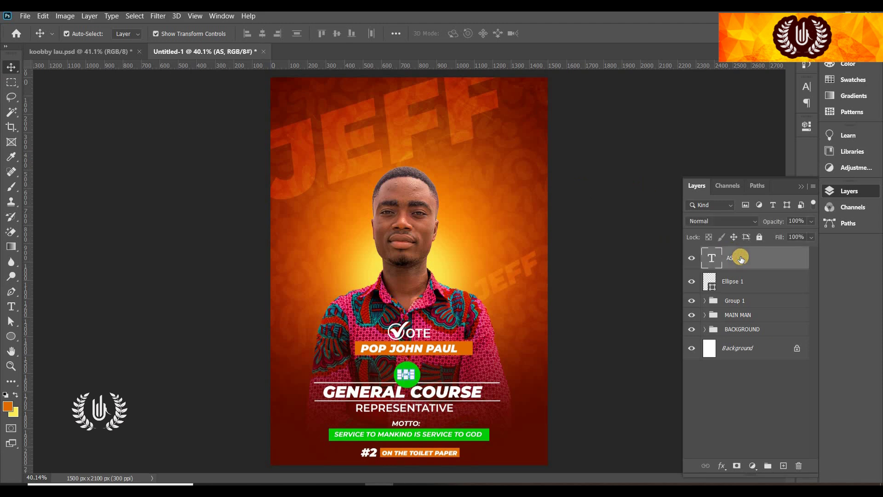
left_click(746, 285, "shift")
left_click_drag(746, 285, 732, 303)
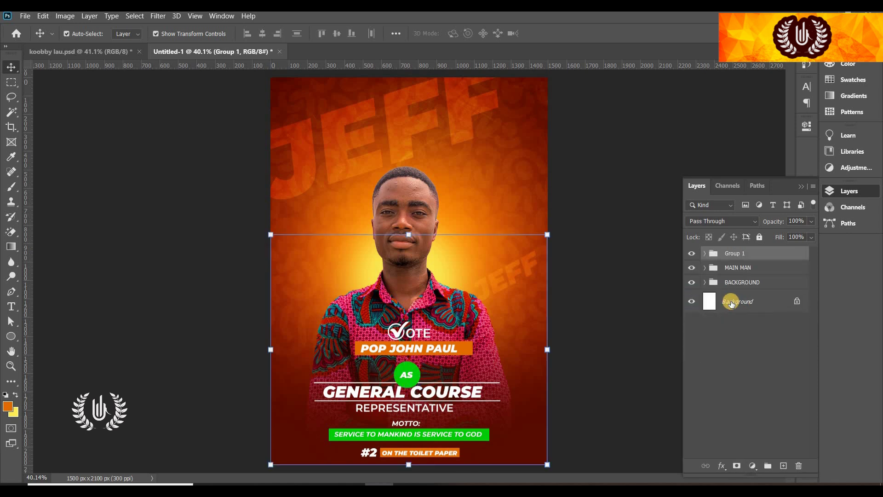
Collapse the MAIN MAN group and place the UEW OGOL logo near the poster's top
left_click(389, 269)
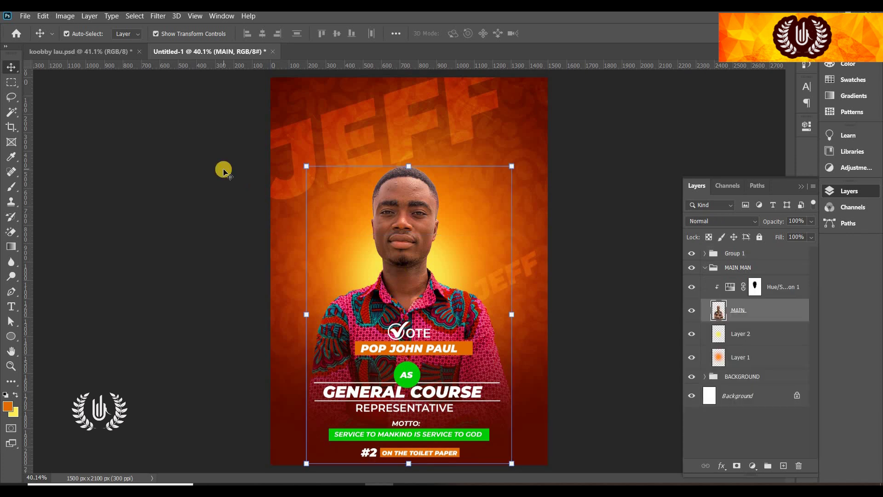
left_click(704, 267)
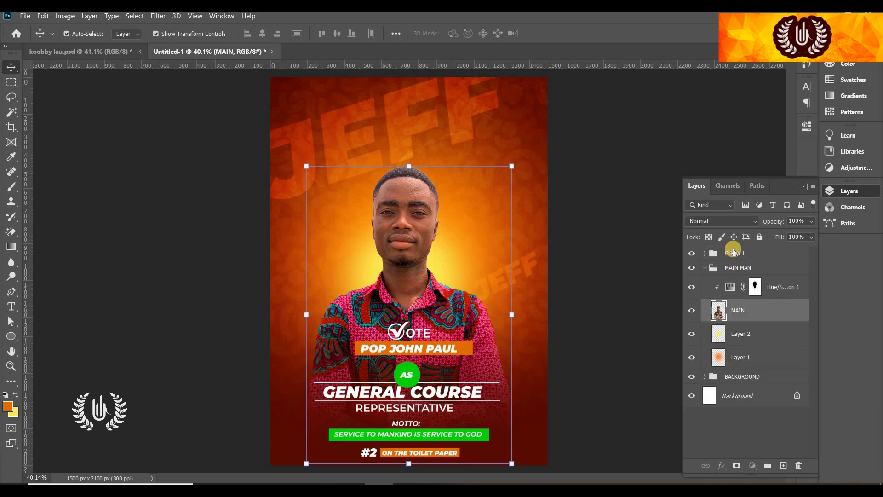
left_click_drag(450, 161, 377, 91)
Place the UEW OGO logo beside the UEW OGOL logo at the top
left_click(556, 33)
left_click_drag(557, 28, 410, 93)
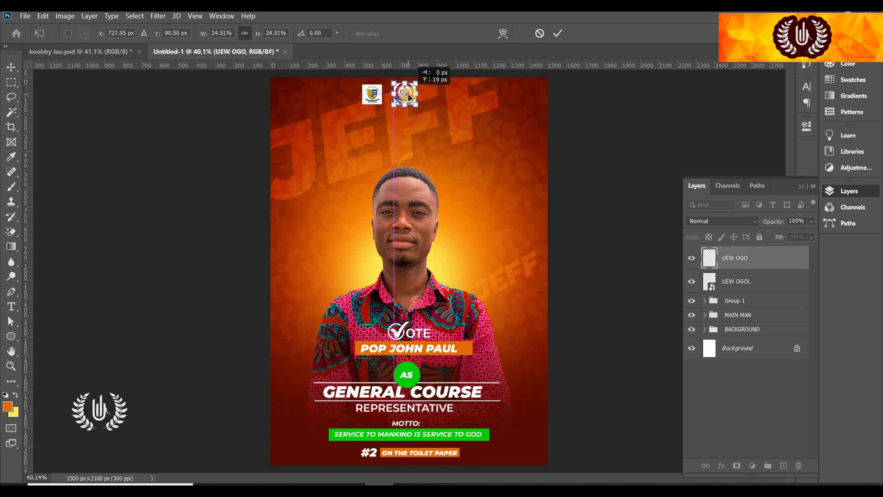
left_click(557, 35)
Select both logo layers and shift them right to centre the pair across the top
left_click(574, 176)
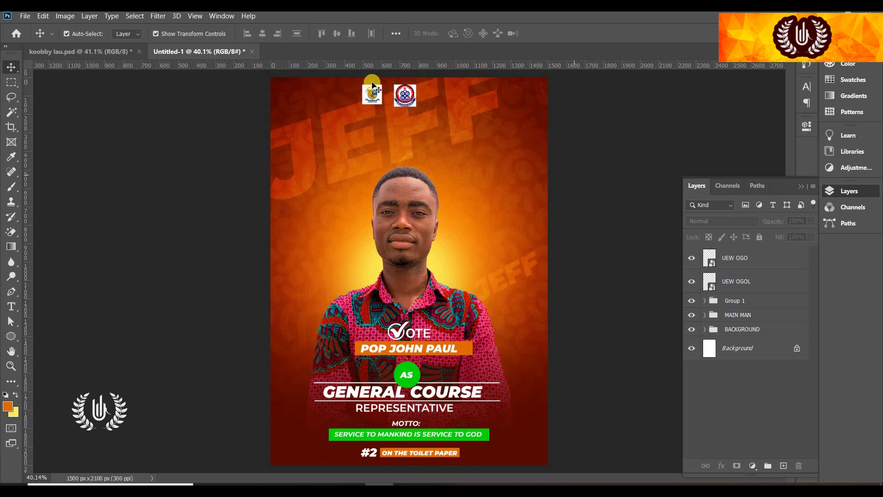
left_click(746, 283)
left_click(754, 260, "shift")
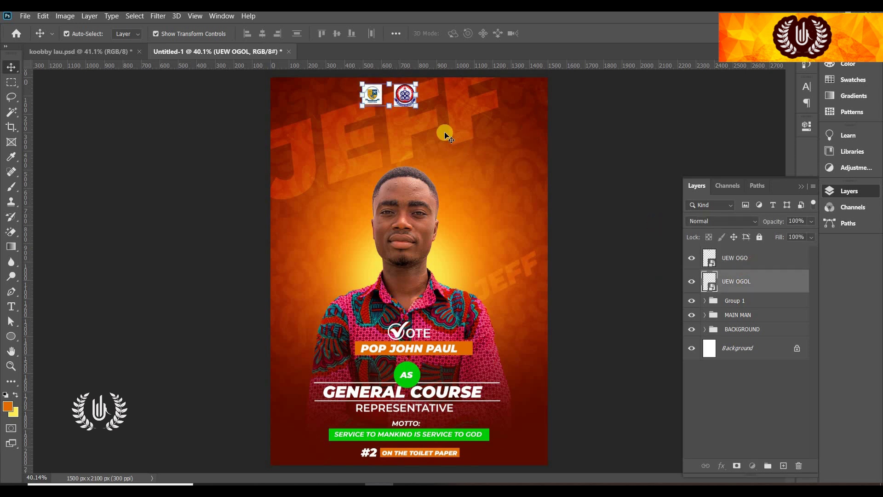
left_click_drag(406, 98, 423, 98)
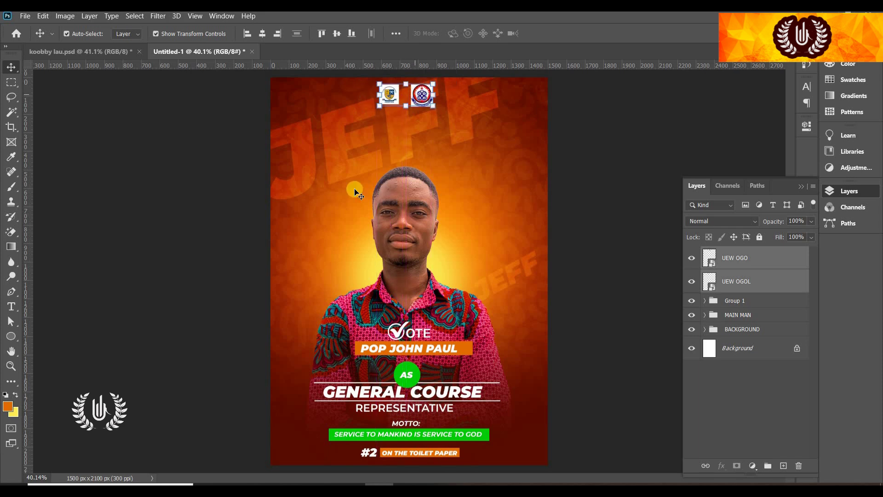
left_click(608, 234)
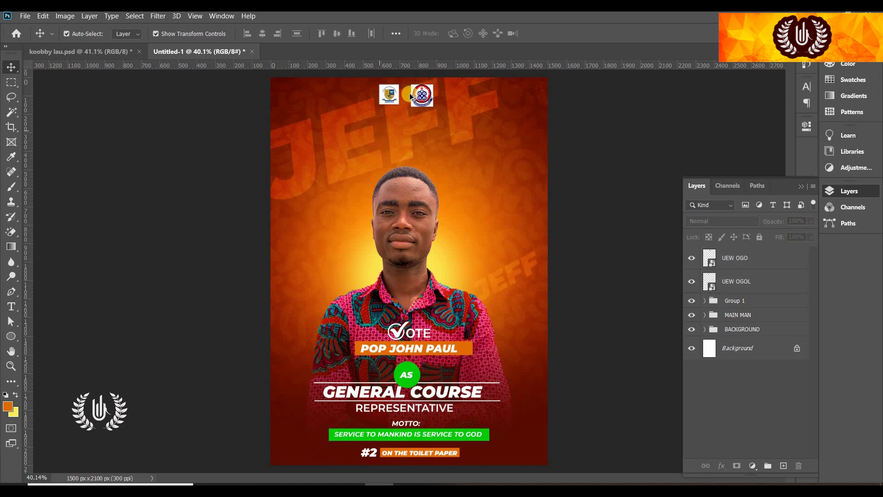
scroll(412, 102, "up", 5)
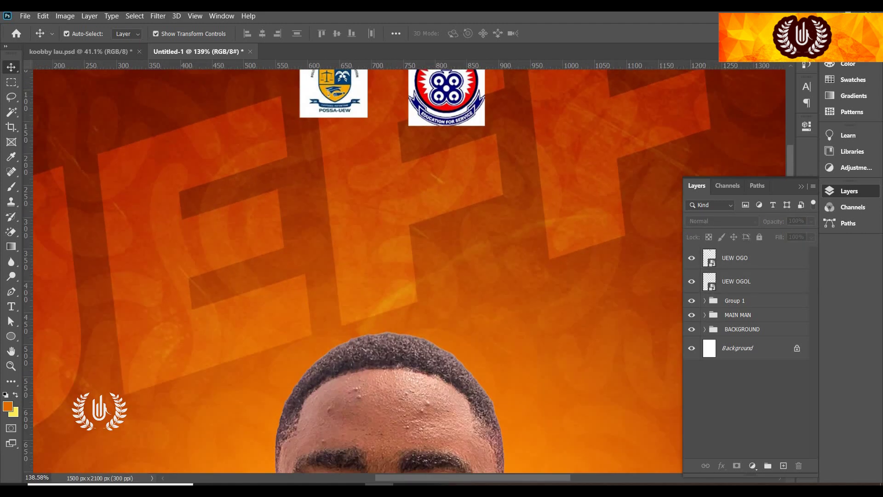
Cancel the stray edit of the JEFF text, then collapse and select the BACKGROUND group
left_click(801, 185)
scroll(105, 327, "up", 2)
key("t")
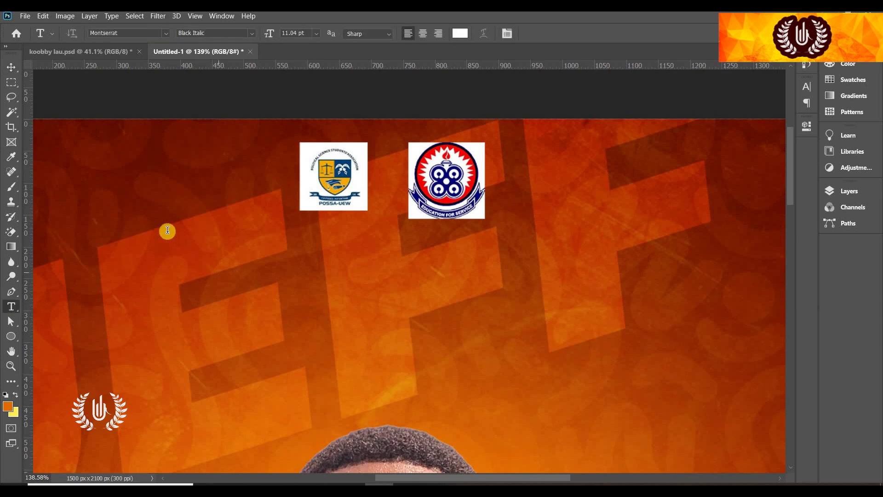
left_click(156, 238)
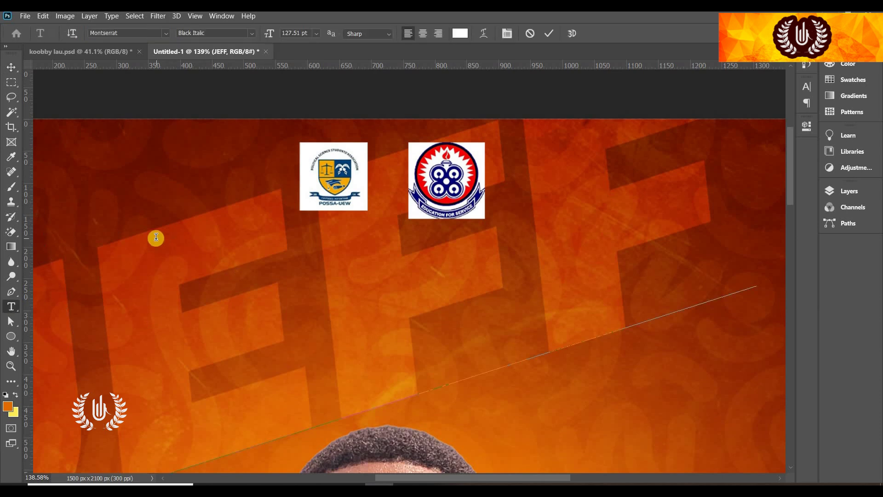
left_click(531, 36)
key("F7")
left_click(704, 327)
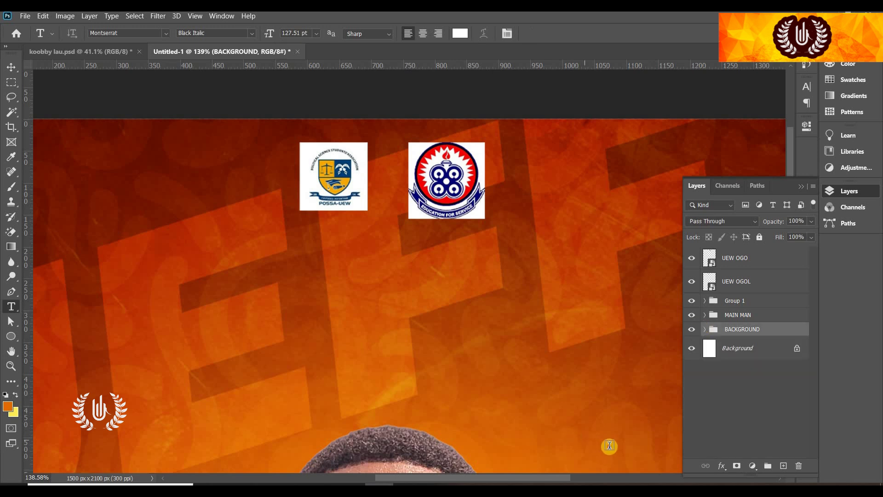
left_click(291, 328)
Type the heading UNIVERSITY OF EDUCATION WINNEBA below the logos at 7.04 pt
left_click(801, 186)
type("UNIVERSITY OF")
key("ctrl+a")
left_click_drag(264, 36, 266, 32)
left_click(328, 256)
type("EDUCATION WINNEBA")
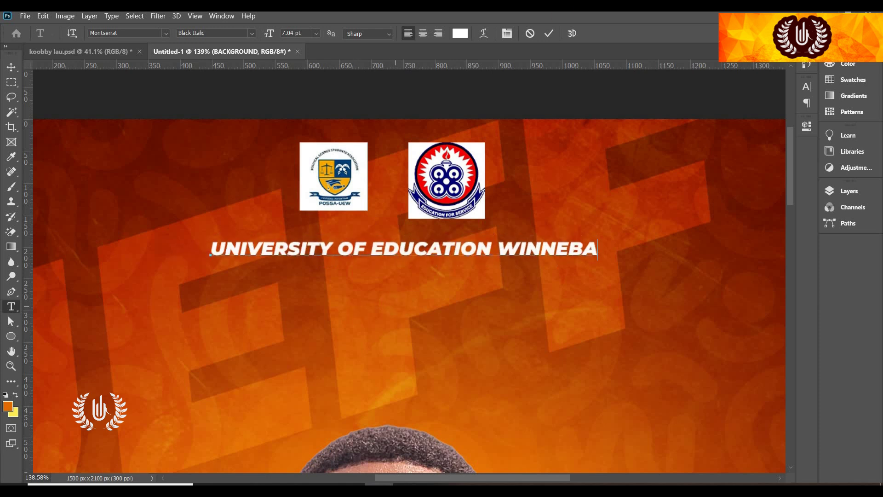
key("ctrl+Return")
Add the Bold subtitle POLITICAL LOTTERY STORE KEEPER ASSOCIATION beneath it, scaled to about 70%
left_click(658, 414)
left_click_drag(260, 403, 272, 318)
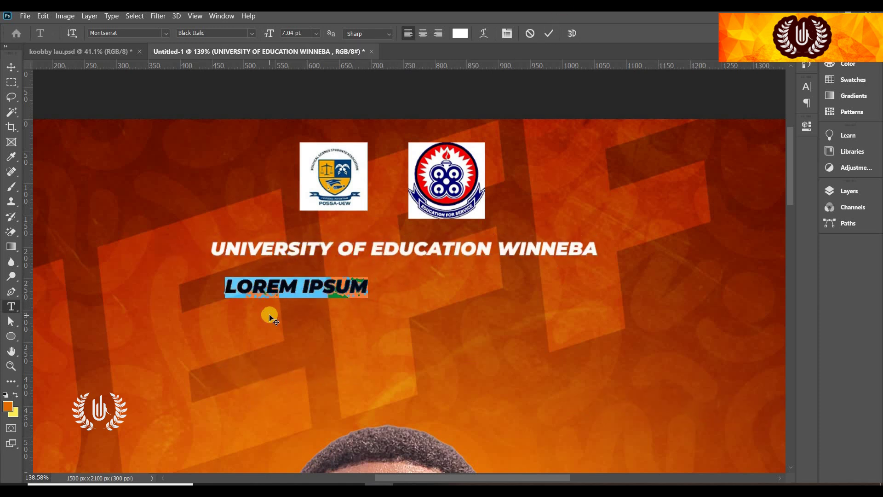
type("POLITICAL LOTTERY ST")
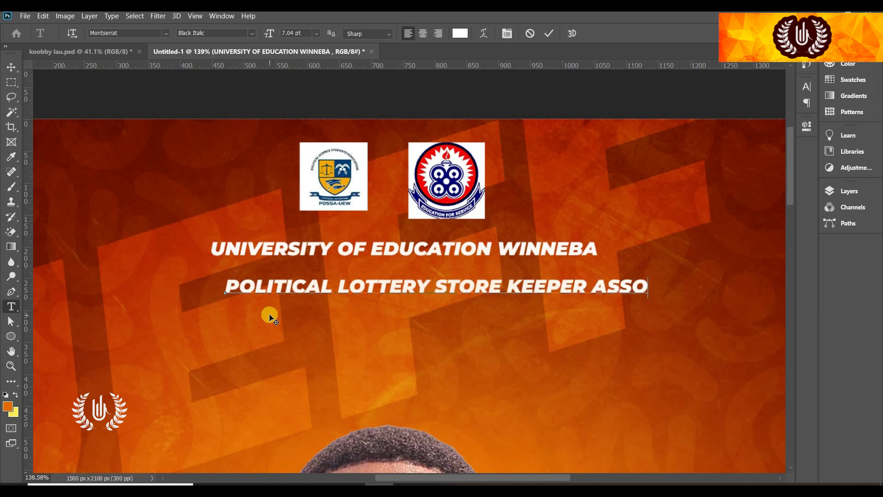
type("ION")
key("ctrl+a")
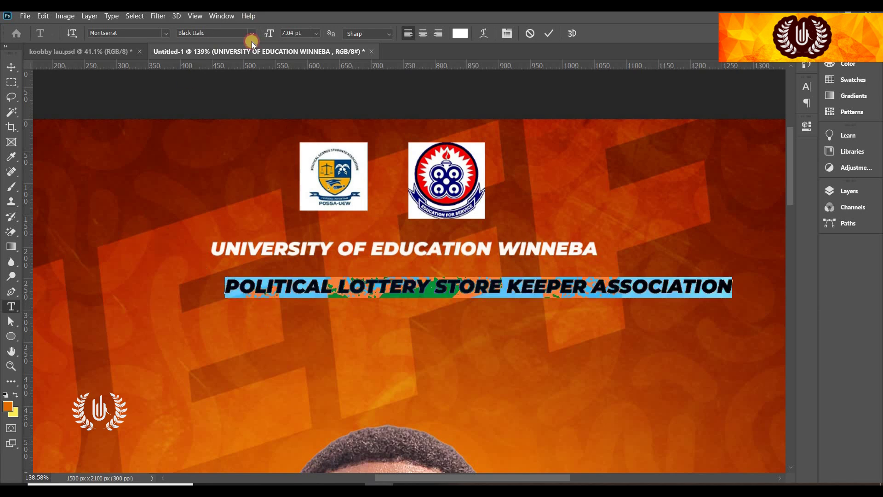
left_click(250, 32)
left_click(244, 157)
key("ctrl+Return")
left_click(11, 67)
left_click_drag(719, 298, 444, 291)
Draw a white horizontal line (Shape 3) above the subtitle
right_click(11, 336)
left_click(60, 380)
left_click_drag(229, 272, 573, 272)
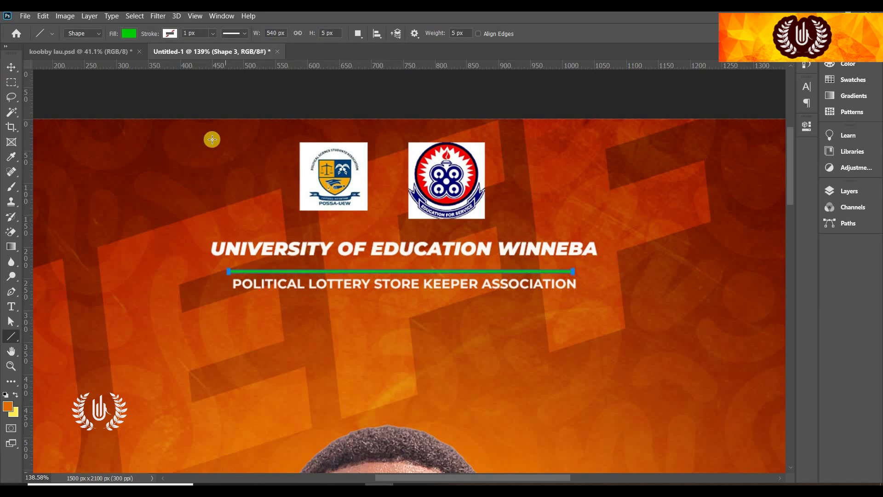
left_click(832, 190)
double_click(711, 334)
left_click(546, 180)
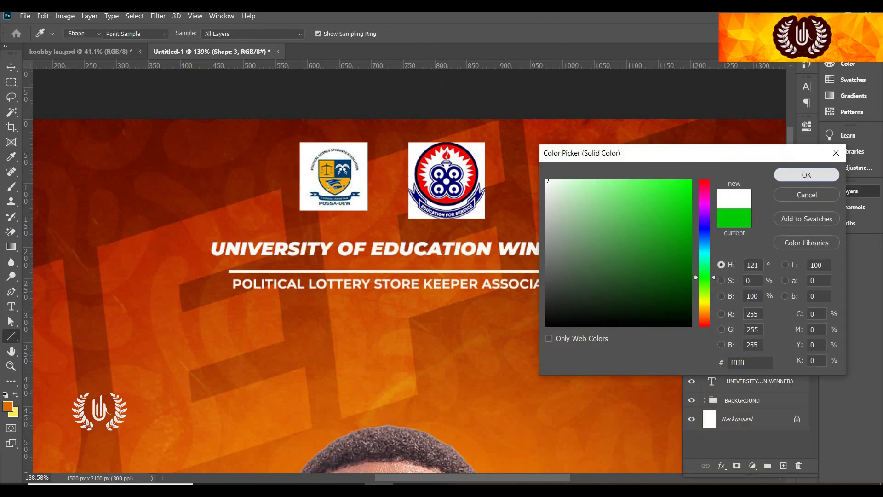
key("Return")
Duplicate the white line below the subtitle and fit the poster on screen
key("v")
scroll(324, 255, "up", 4)
left_click_drag(326, 253, 327, 312)
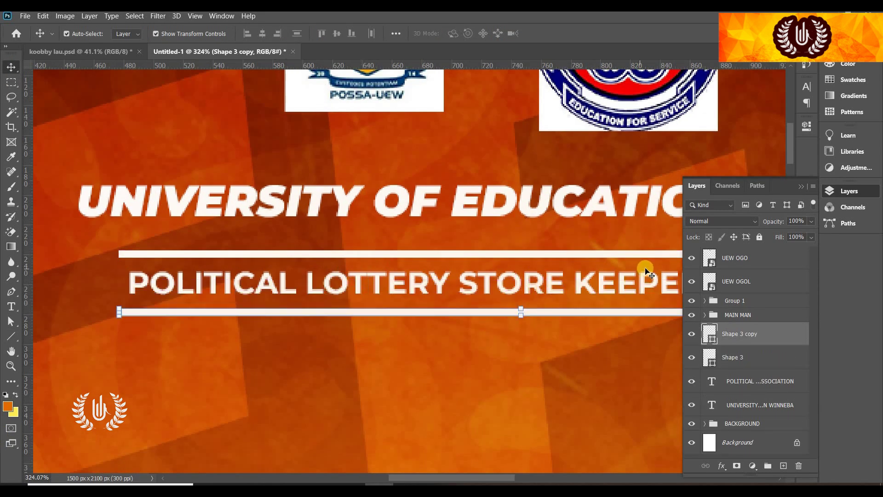
key("ctrl+0")
left_click(642, 211)
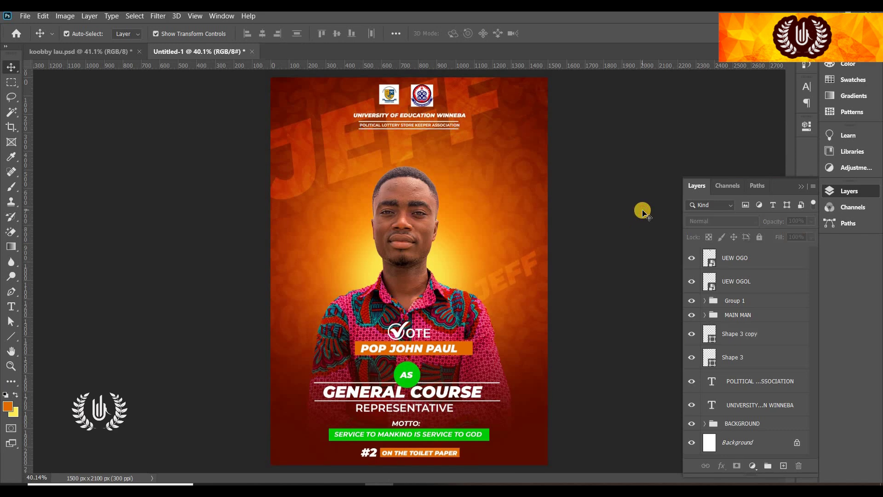
Select the heading, subtitle, both white lines and the logo layers together
key("alt+[")
left_click(753, 399)
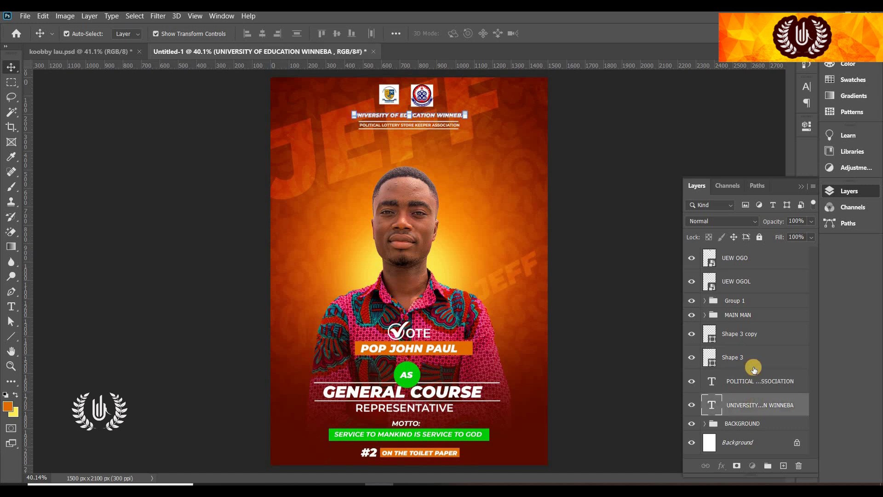
left_click(754, 374, "shift")
left_click(756, 344, "shift")
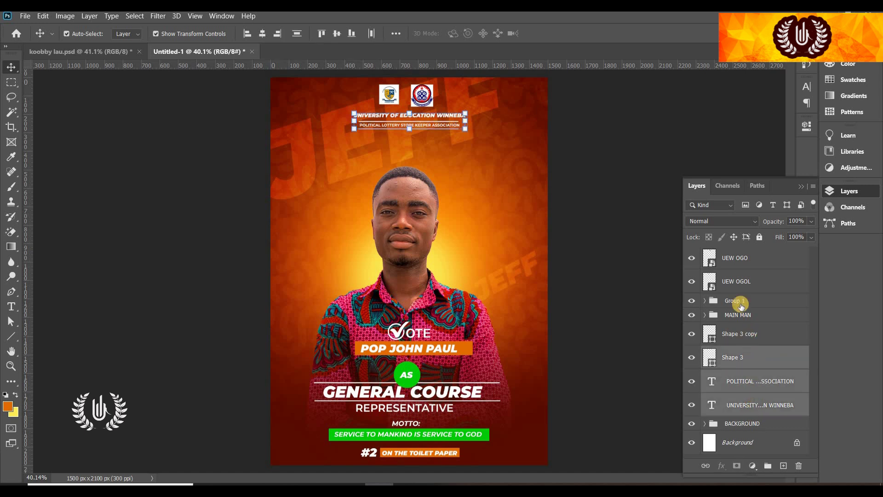
left_click(748, 282, "shift")
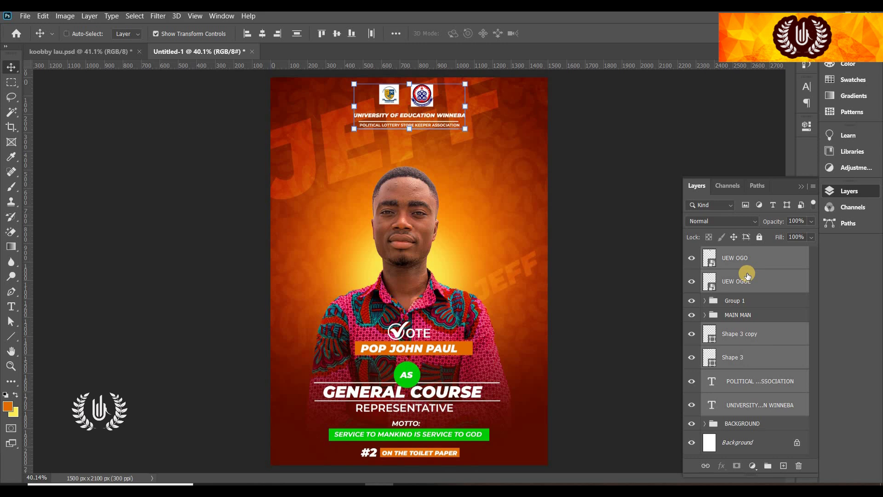
Group the selected header layers into Group 2 and scale it up to 114.75%
key("ctrl+g")
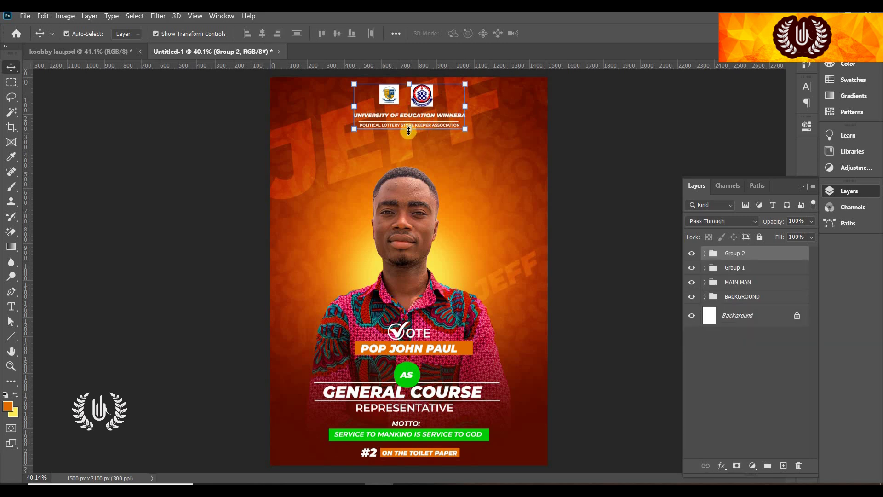
left_click_drag(408, 133, 422, 122)
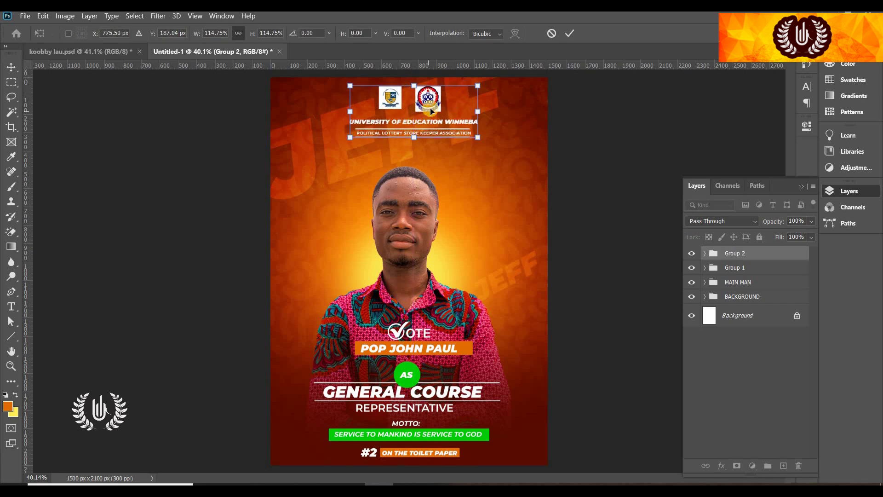
left_click(569, 34)
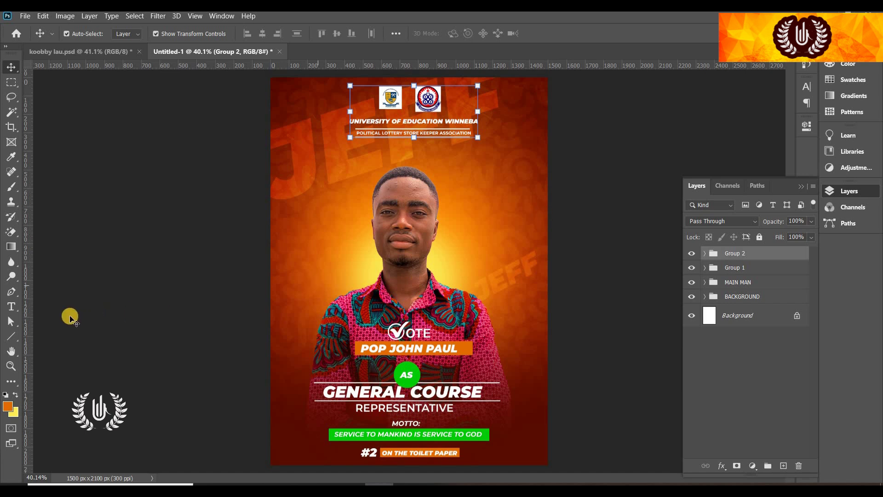
Draw an orange rounded rectangle with 39 px corners at the poster's right edge
left_click(8, 337)
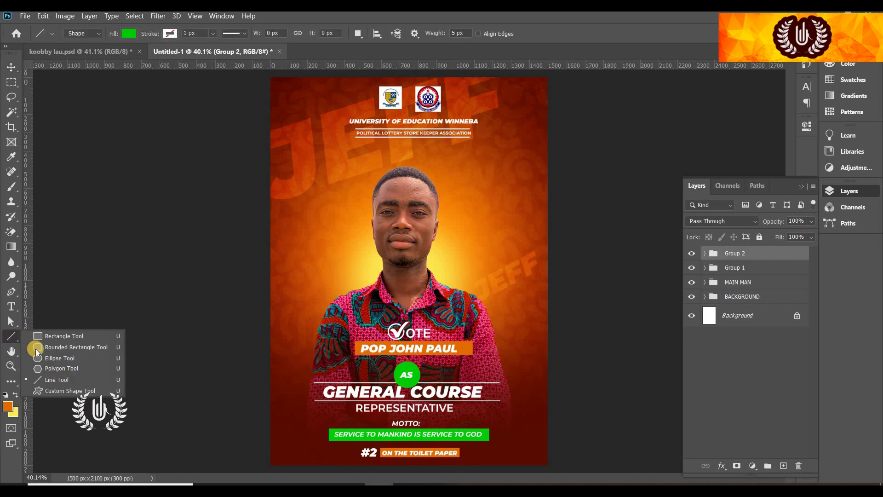
left_click(37, 347)
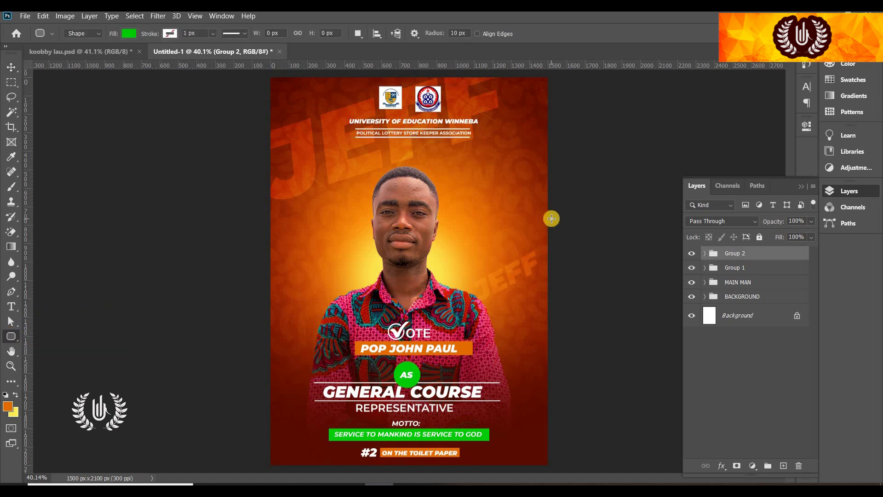
left_click_drag(552, 217, 535, 258)
left_click_drag(642, 269, 656, 269)
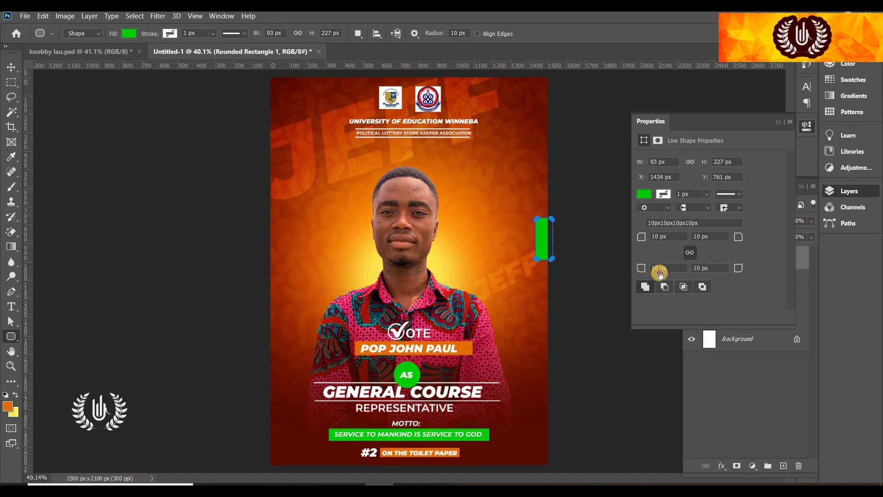
left_click(644, 195)
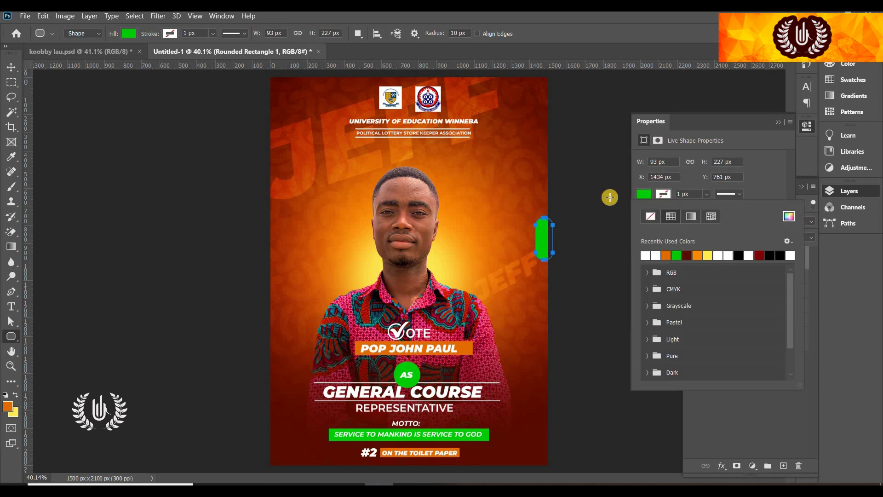
left_click(666, 255)
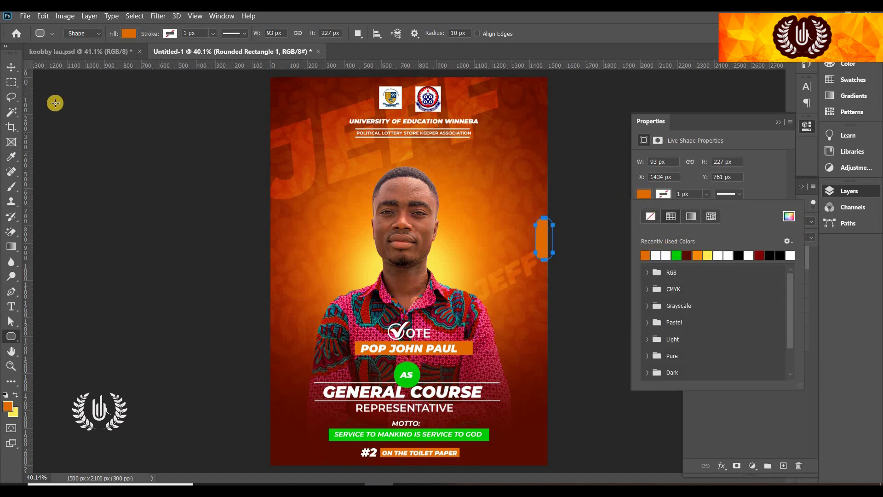
Move the orange tab higher, then stamp all visible content into a new layer
left_click(12, 66)
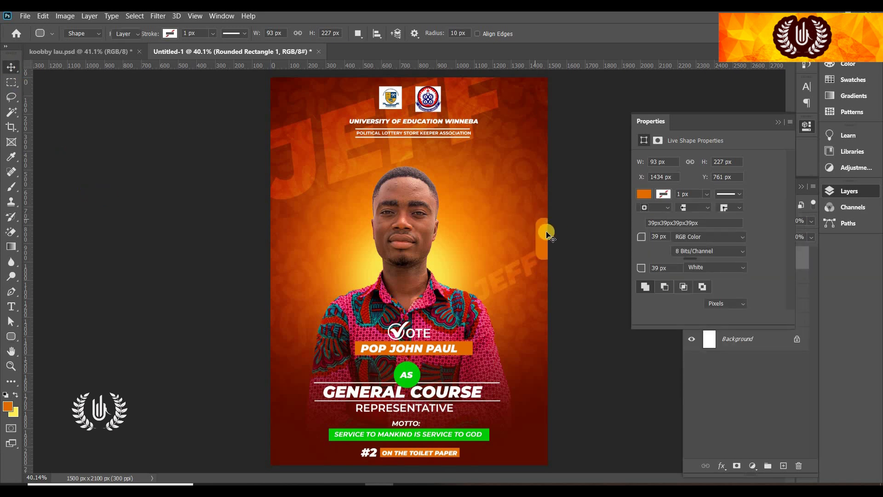
left_click(544, 222)
left_click_drag(543, 223, 548, 206)
left_click(602, 108)
left_click(675, 118)
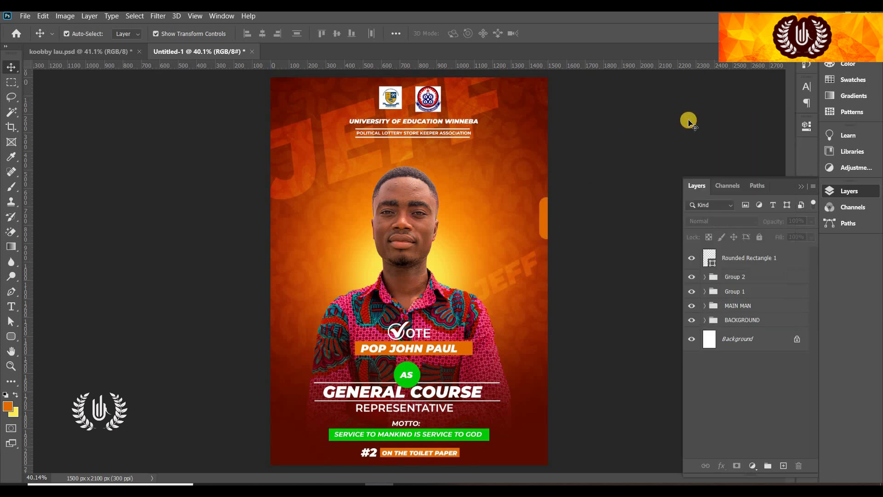
left_click(759, 266)
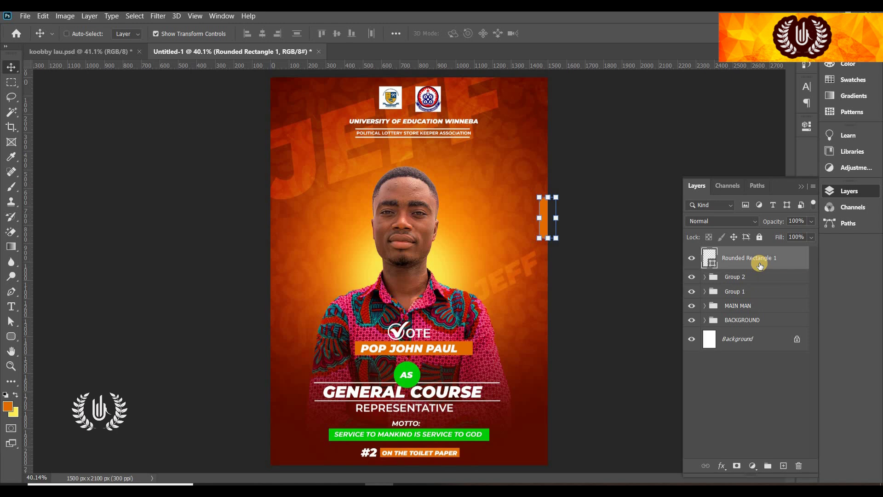
key("ctrl+alt+shift+e")
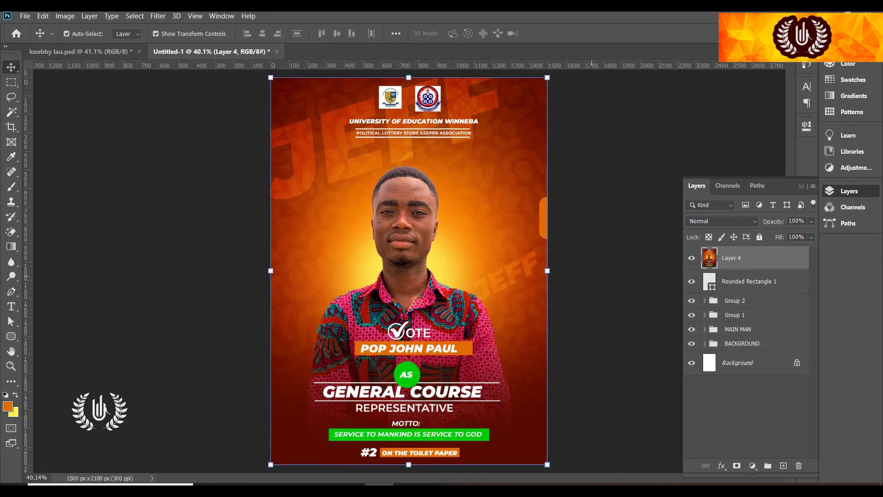
In Camera Raw on the merged layer, set Temperature +13, Tint +13, Contrast +7, Texture +24
left_click(157, 16)
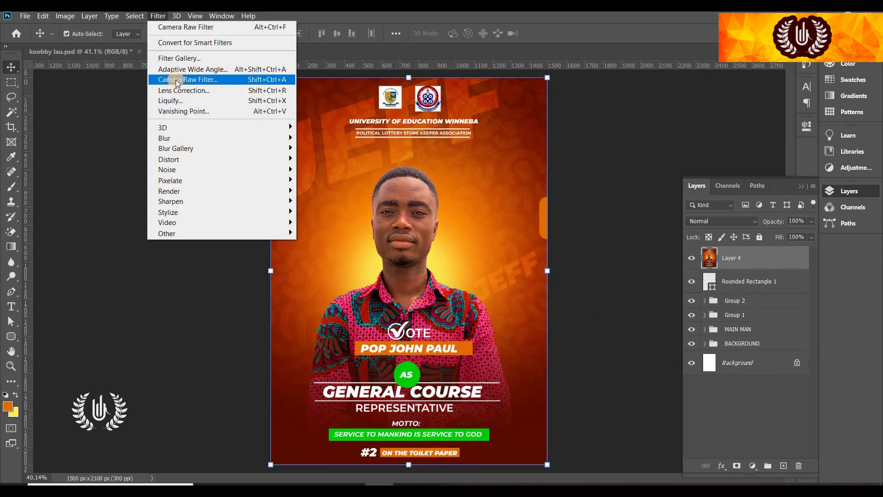
left_click(177, 81)
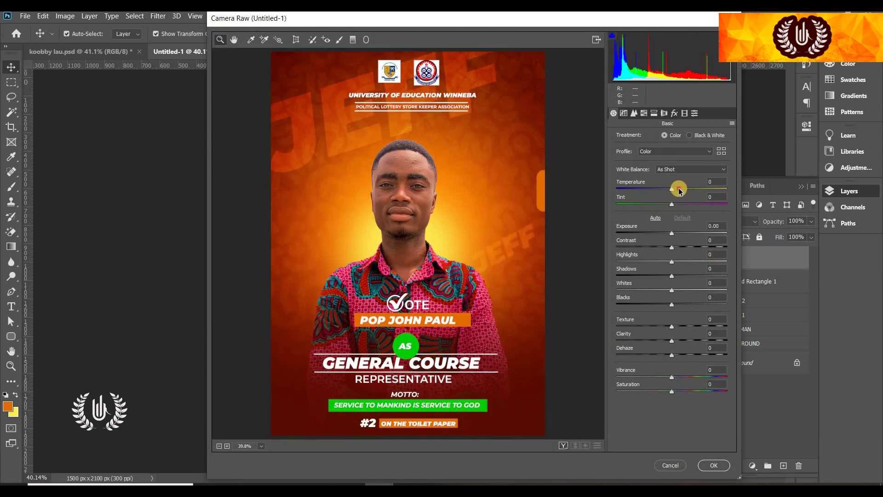
left_click(679, 189)
left_click(679, 204)
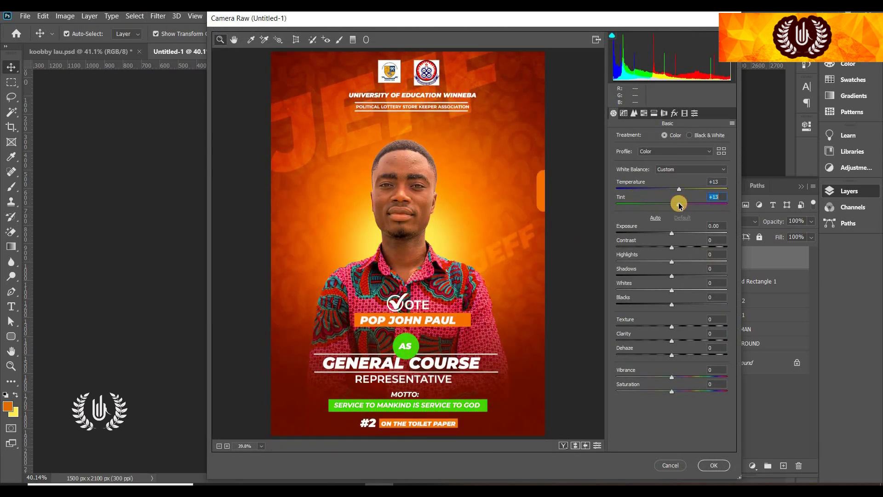
left_click(675, 249)
left_click(685, 326)
Set Clarity +12 and Saturation +2, apply the grade, then hide Layer 4
left_click(681, 340)
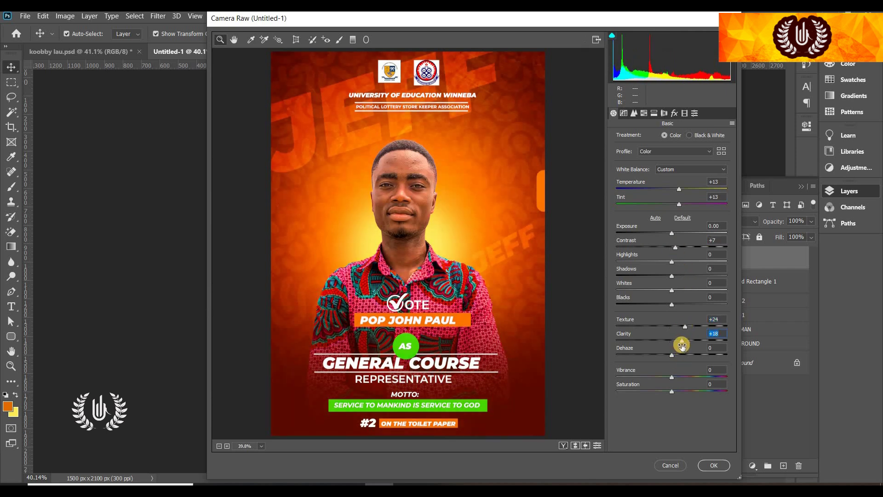
left_click_drag(678, 341, 678, 341)
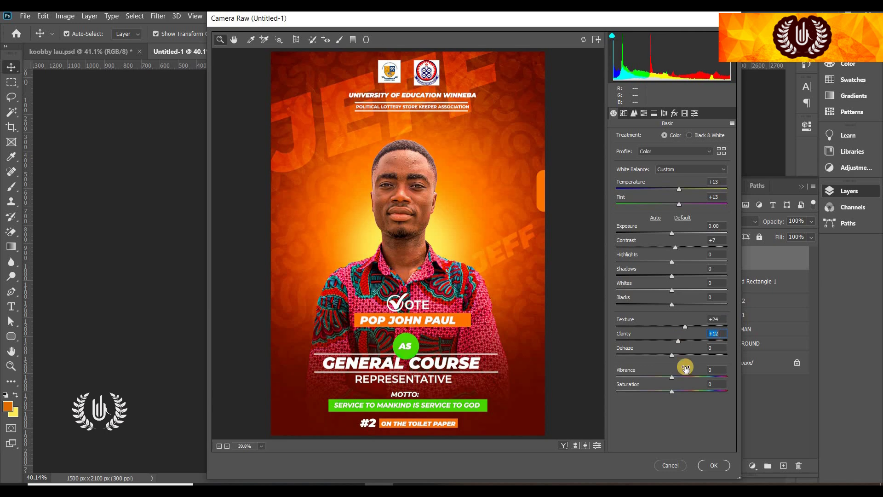
left_click(673, 391)
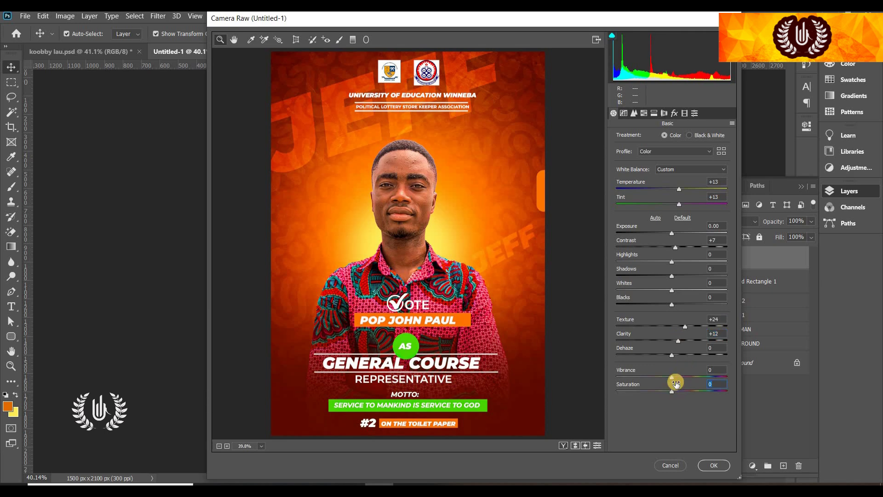
left_click_drag(676, 383, 677, 382)
left_click(712, 463)
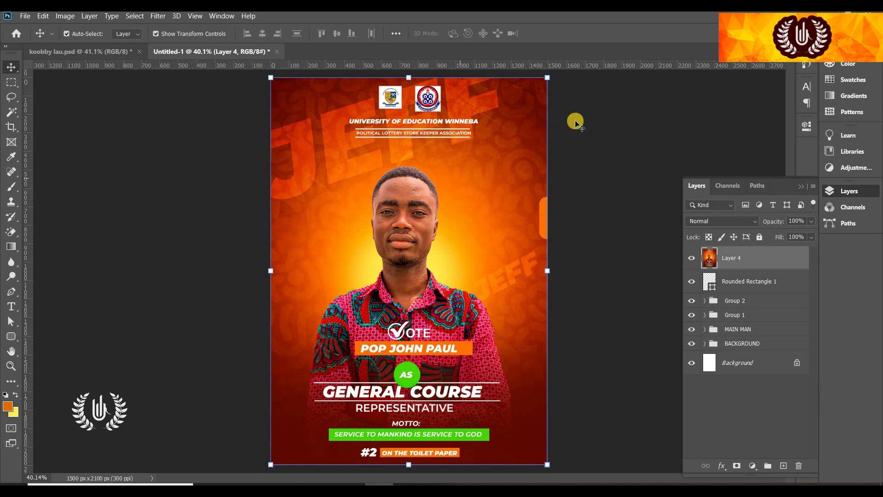
left_click(602, 129)
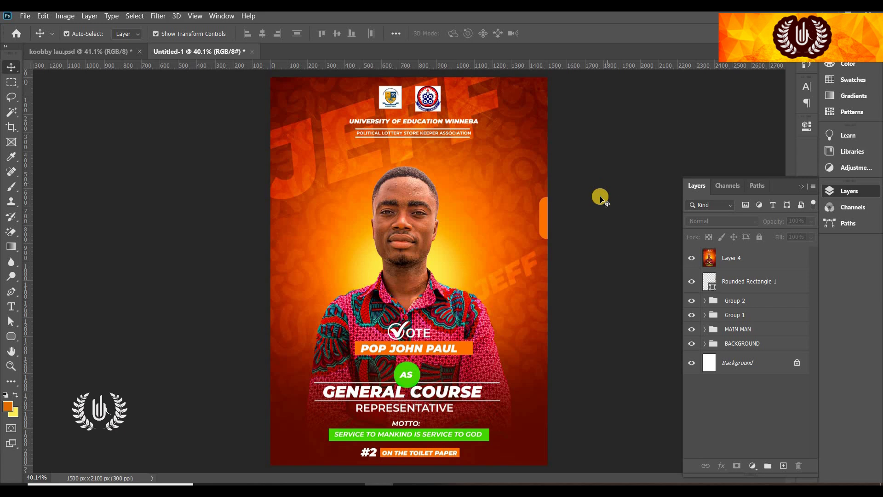
left_click(692, 260)
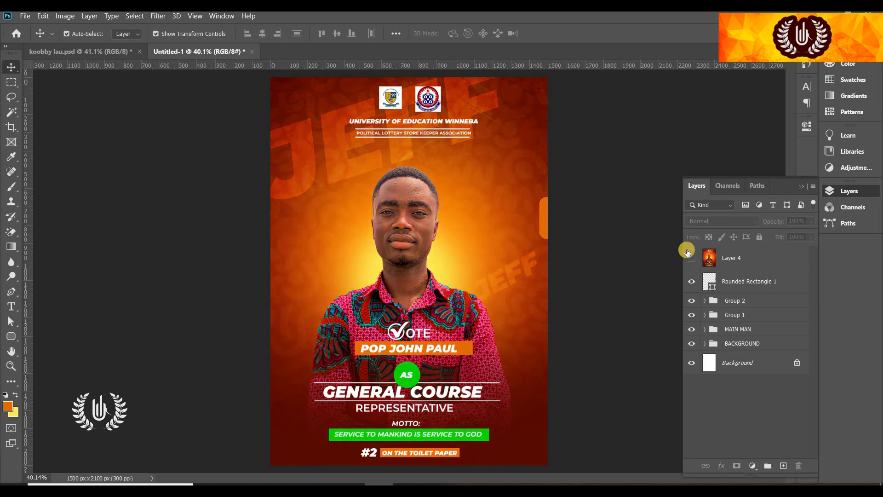
Paste the lens-flare image and blend it in Screen mode behind the man
key("ctrl+v")
left_click(557, 34)
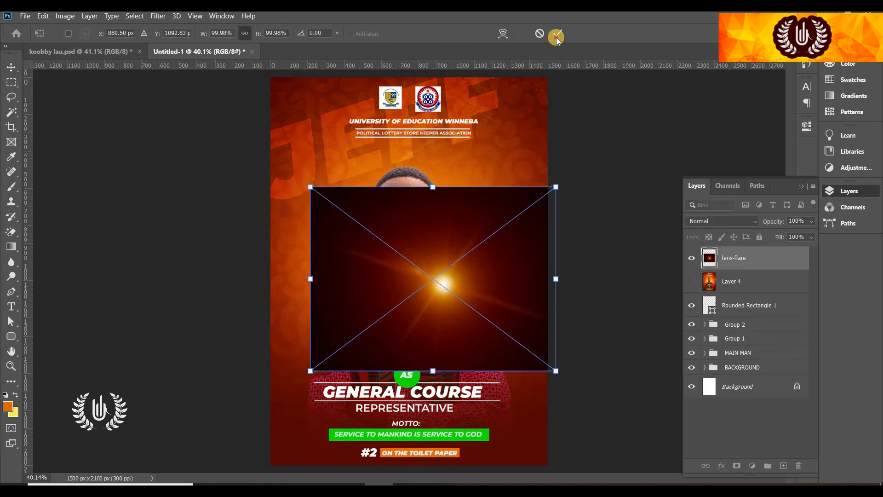
left_click(720, 221)
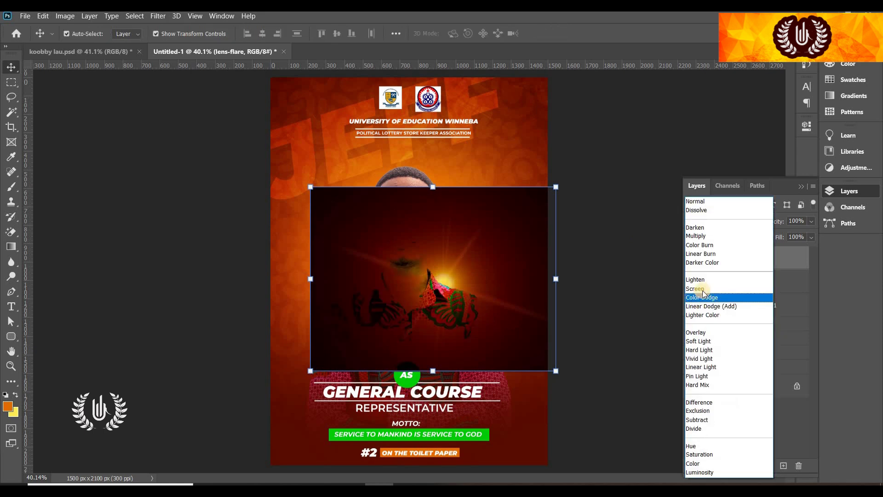
left_click(461, 269)
left_click_drag(462, 269, 455, 260)
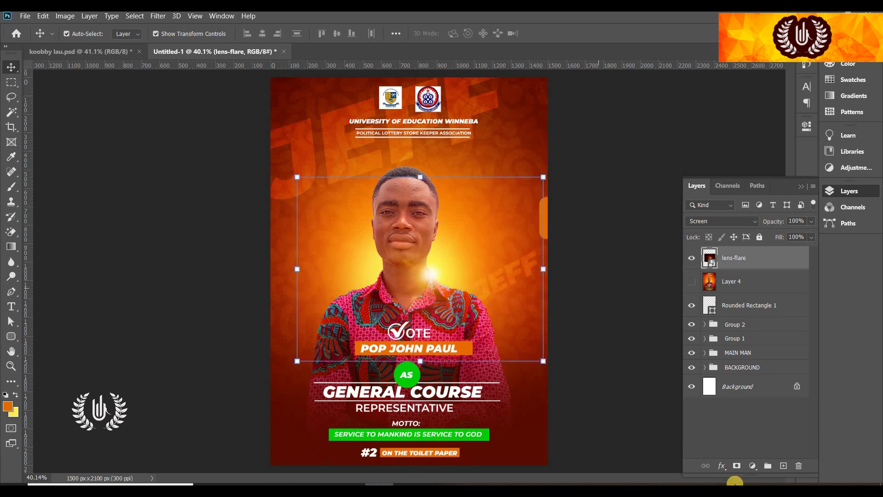
Mask the flare down to a soft glow and copy it to the left
left_click(736, 465)
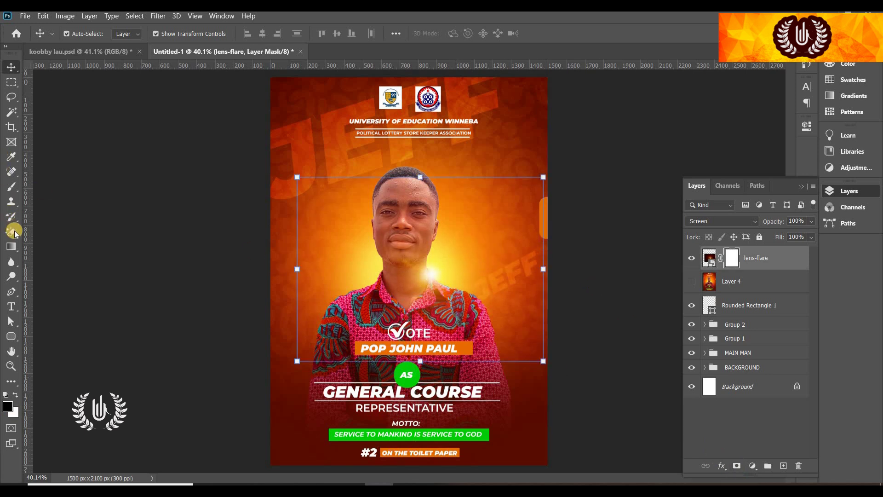
key("b")
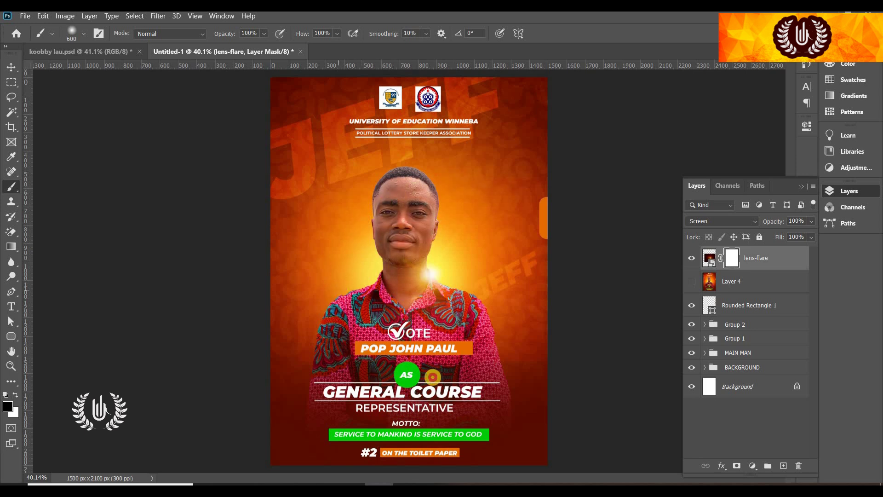
mouse_move(539, 227)
left_mouse_down()
mouse_move(468, 157)
mouse_move(418, 143)
mouse_move(282, 162)
left_mouse_up()
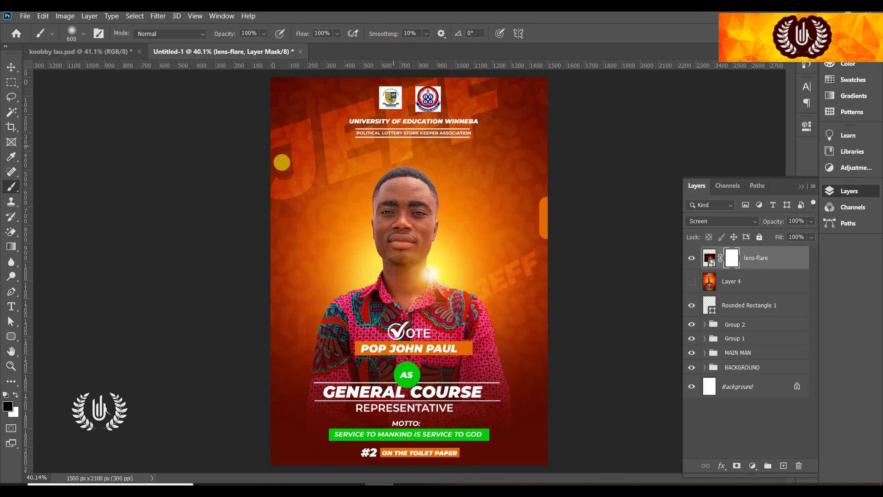
left_click(21, 68)
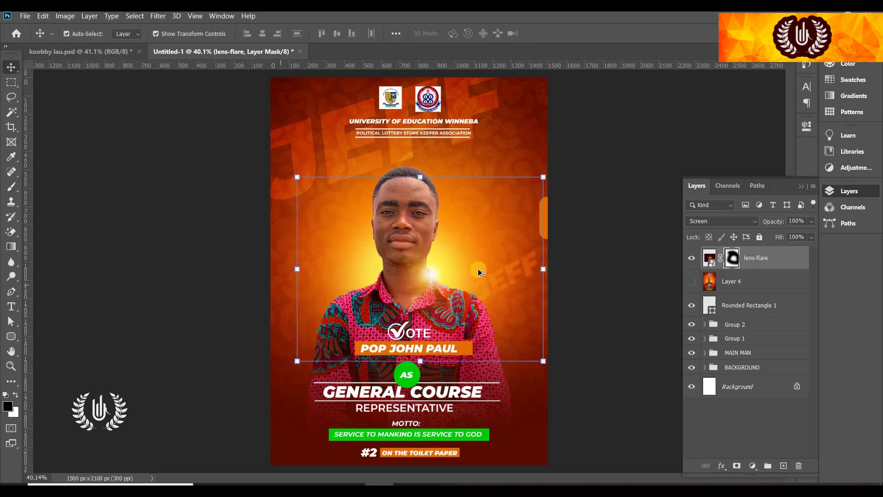
left_click_drag(423, 277, 372, 276)
Move Layer 4 above the lens-flare copy and hide it, then stamp visible layers into Layer 5
left_click(693, 260, "ctrl")
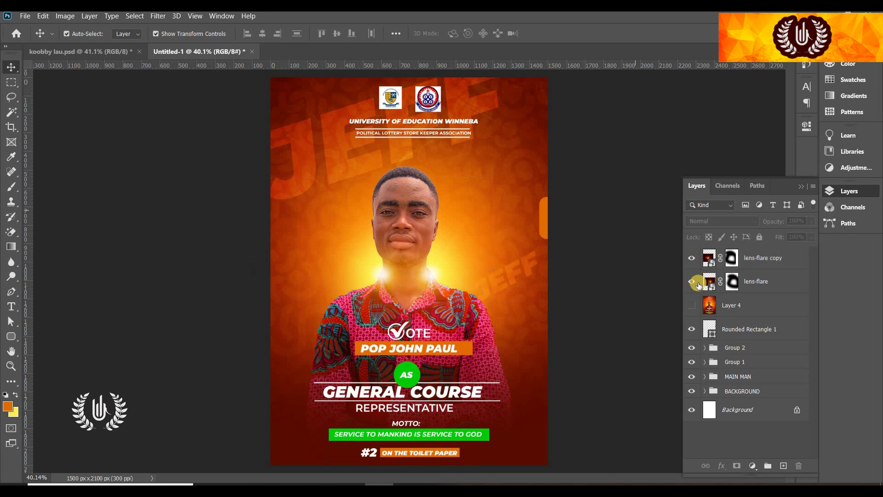
left_click(693, 304)
left_click_drag(745, 310, 731, 260)
left_click(691, 258)
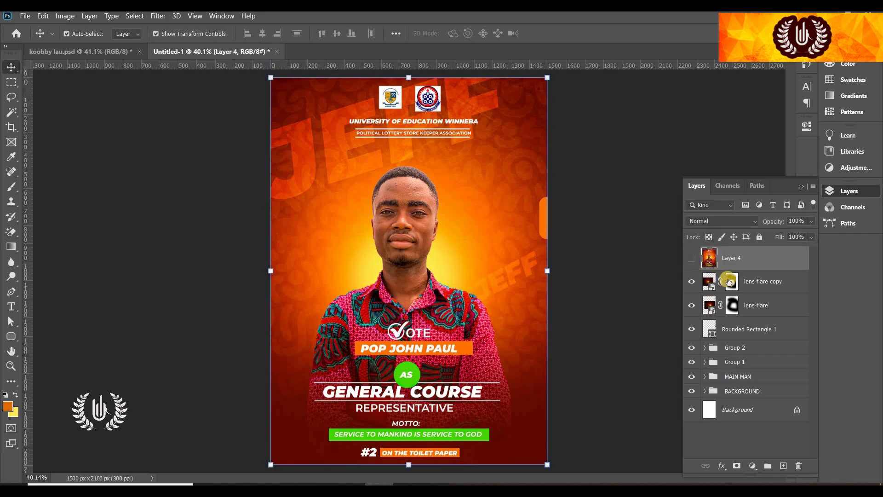
left_click(742, 281)
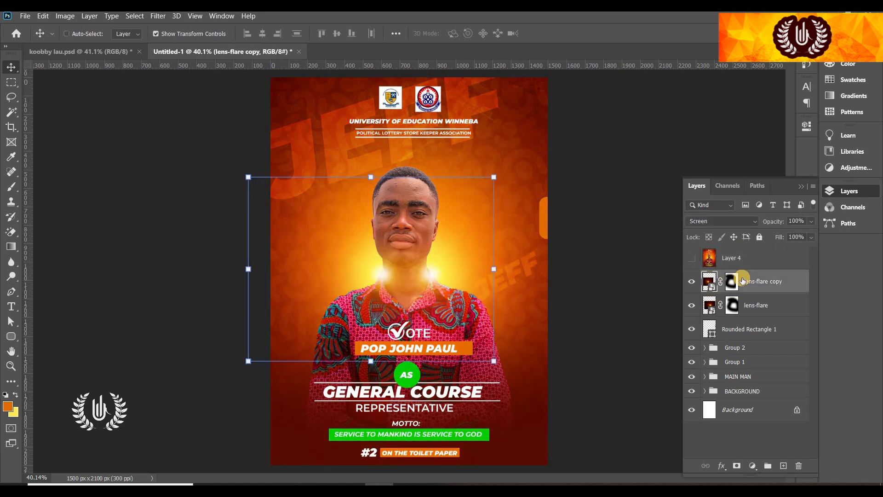
key("ctrl+shift+alt+e")
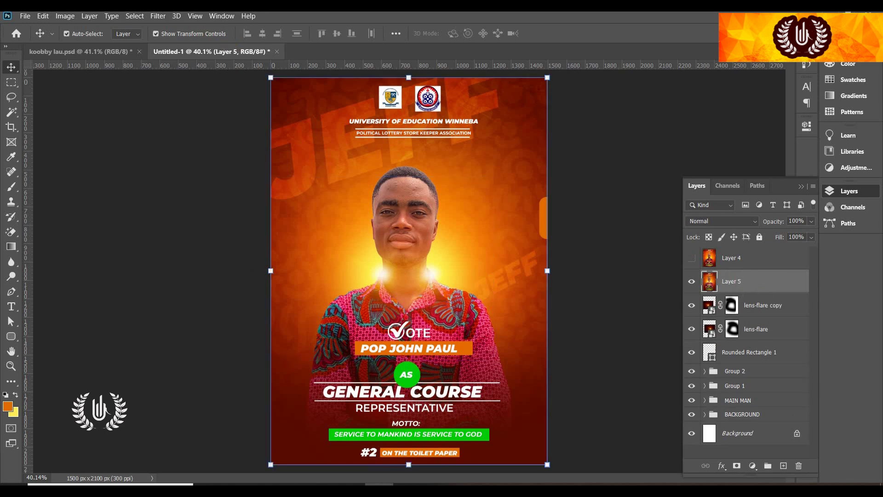
Apply Camera Raw to Layer 5: Temperature +11, Tint +26, Contrast +9, Texture +34, Clarity +15
left_click(162, 18)
left_click(189, 80)
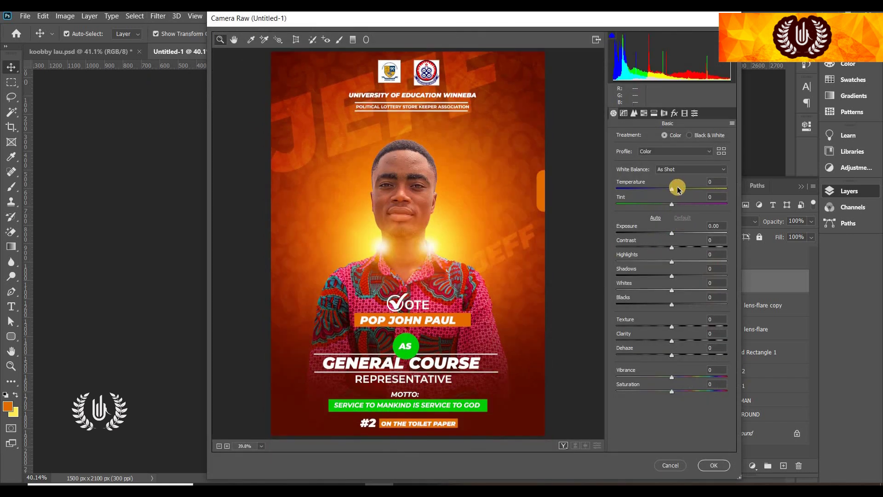
left_click(677, 188)
left_click_drag(672, 204, 685, 204)
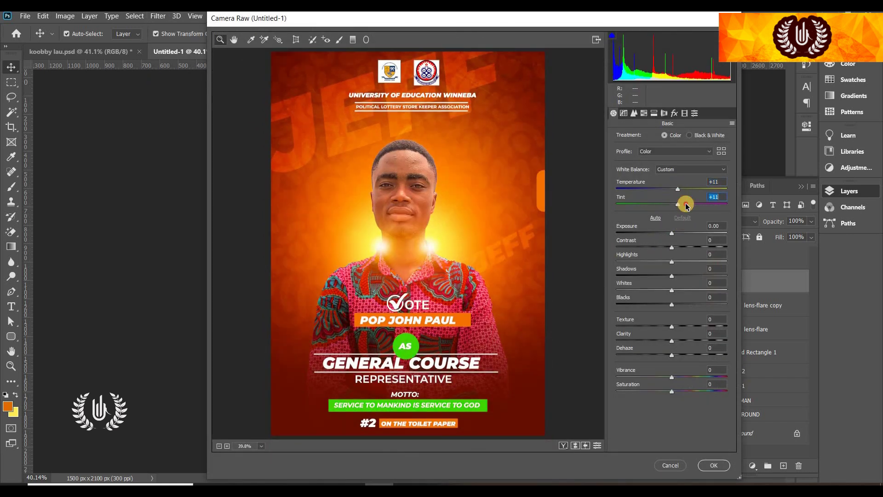
left_click(676, 247)
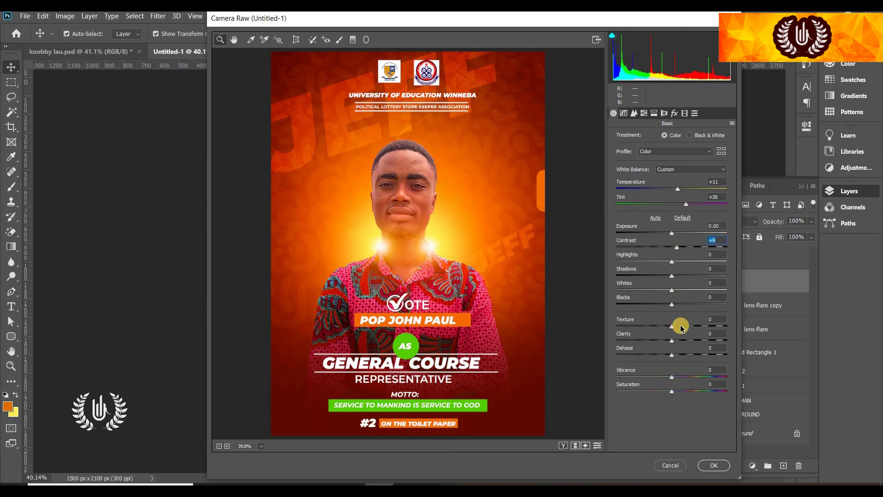
left_click_drag(683, 328, 690, 326)
left_click(680, 341)
left_click(712, 467)
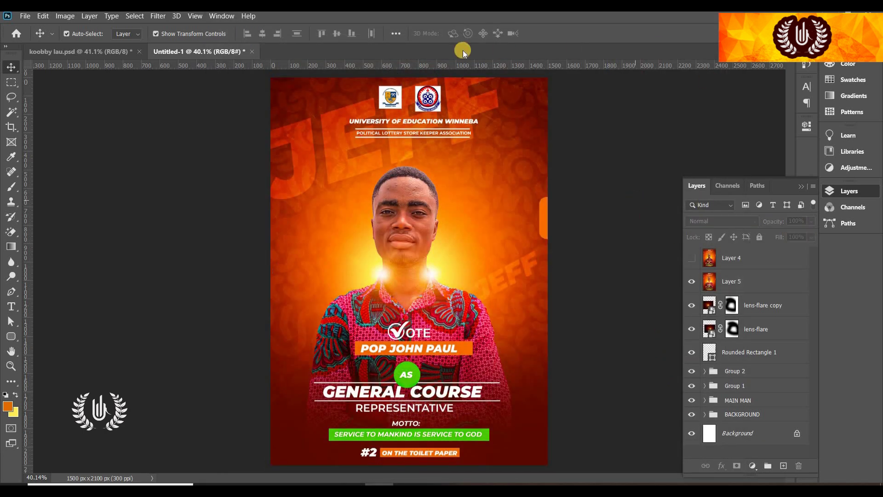
Toggle Layer 4 and Layer 5 visibility to compare, ending with Layer 4 shown on top
left_click(692, 258)
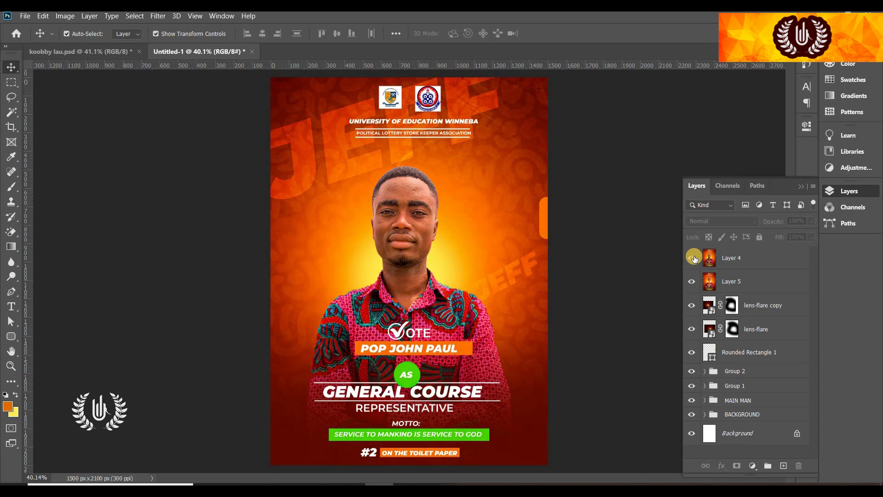
left_click(693, 258)
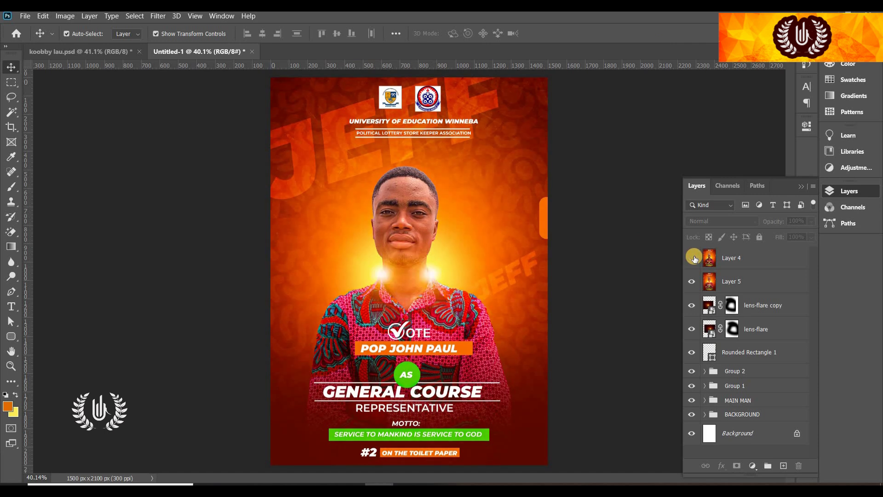
left_click(693, 258)
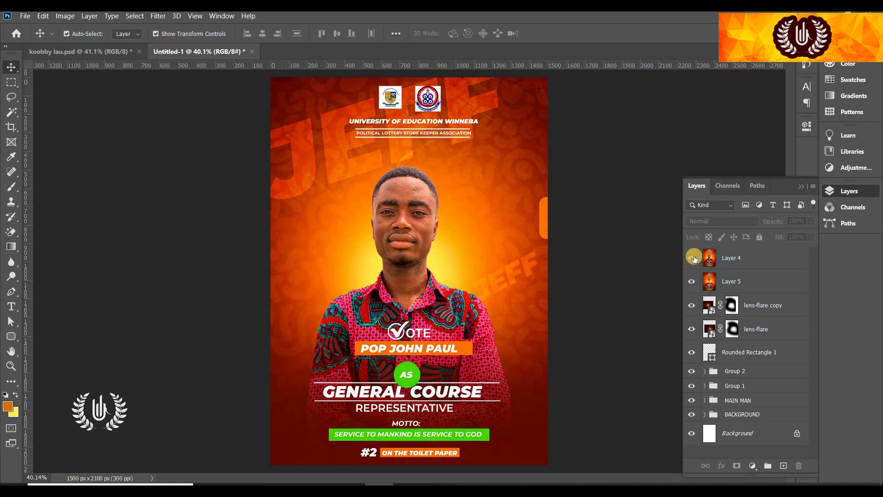
left_click(693, 258)
left_click(690, 282)
left_click(690, 281)
left_click(696, 256)
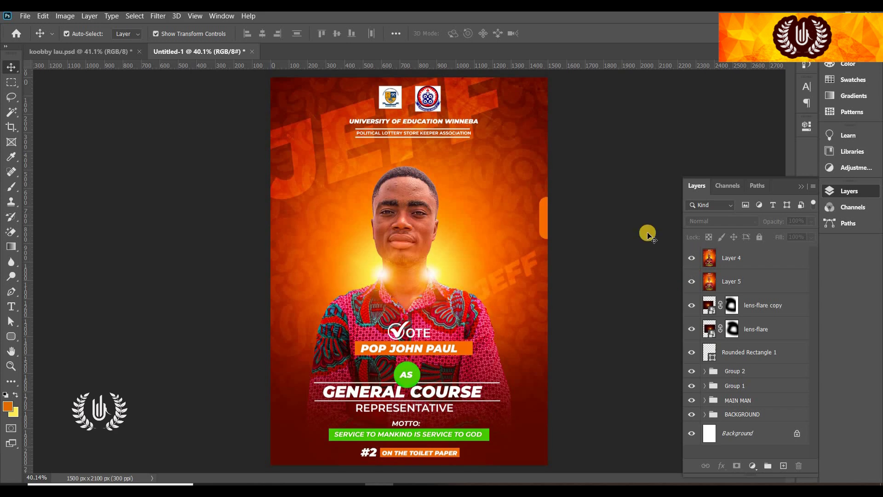